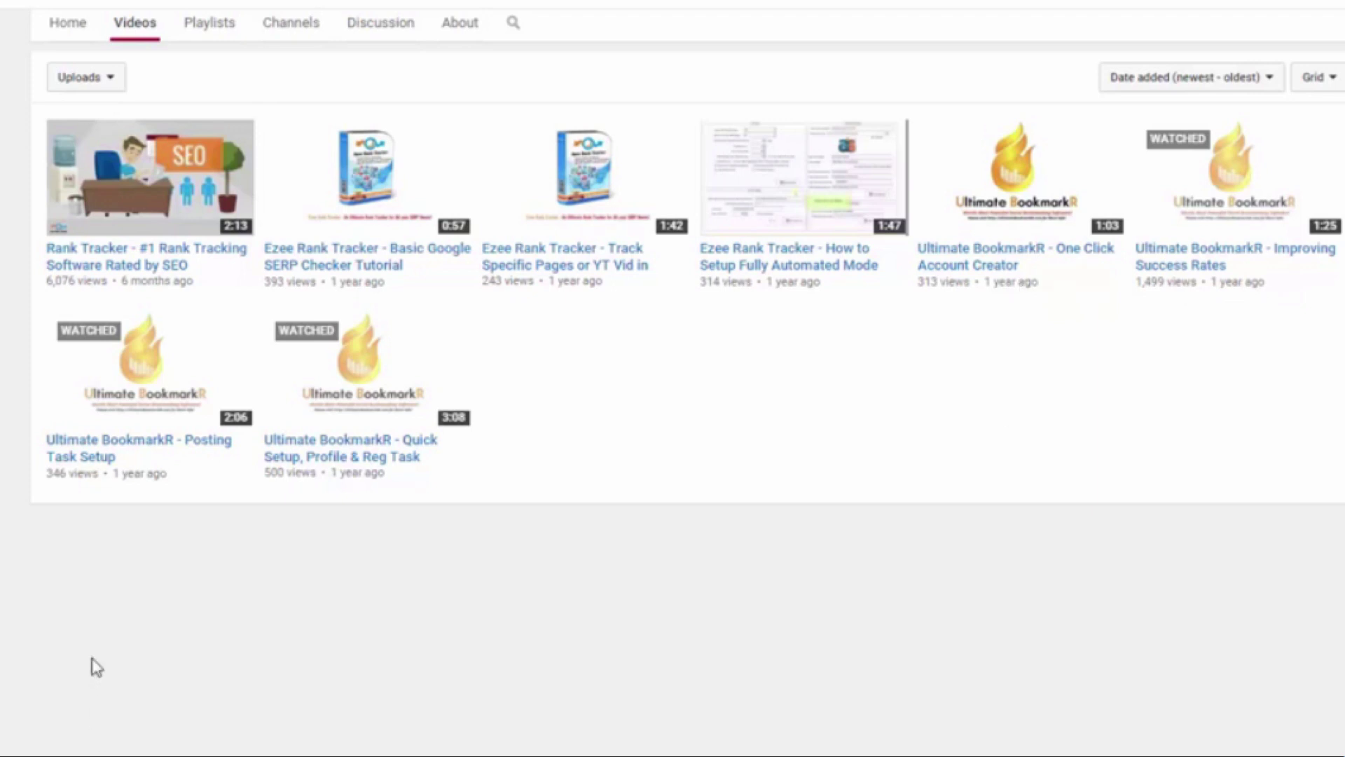
Switch to Video BookmarkeR and open its system settings.
key(alt+Tab)
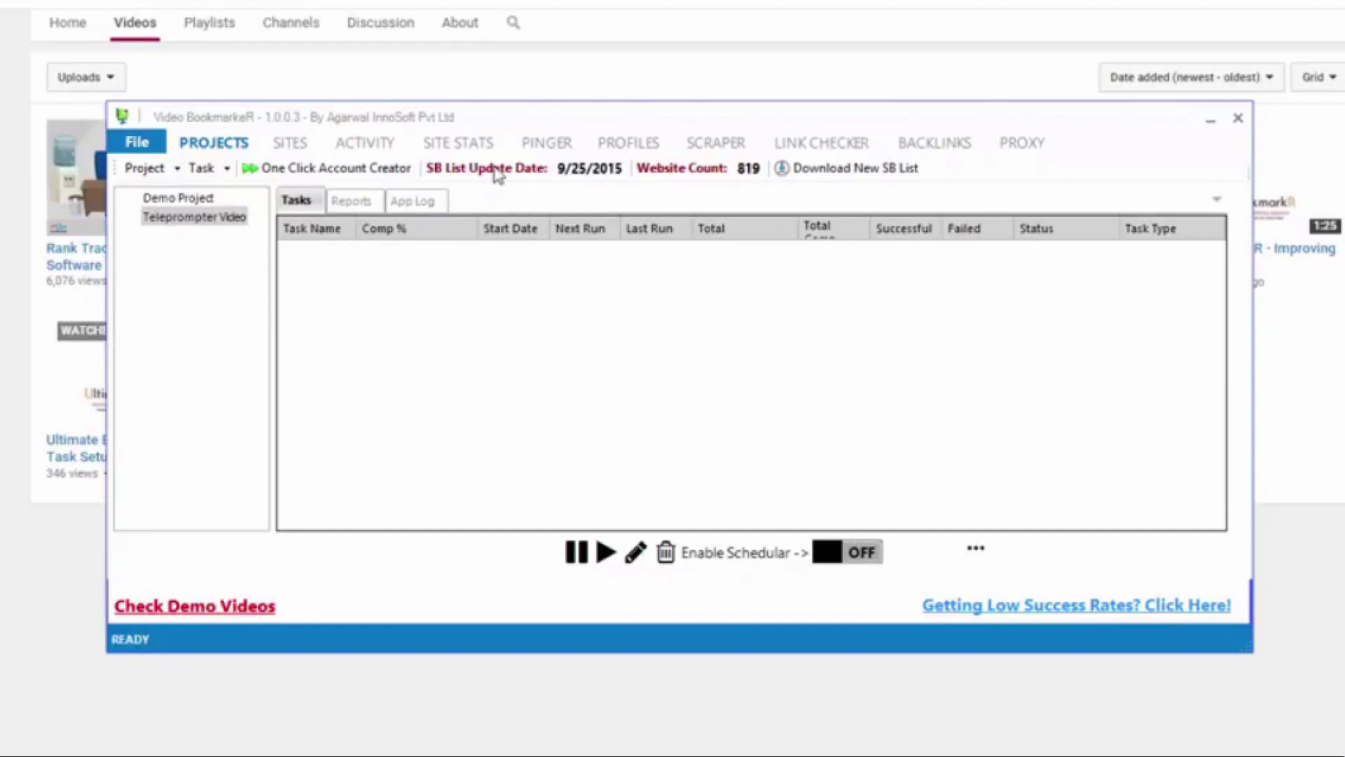
drag(555, 124, 525, 94)
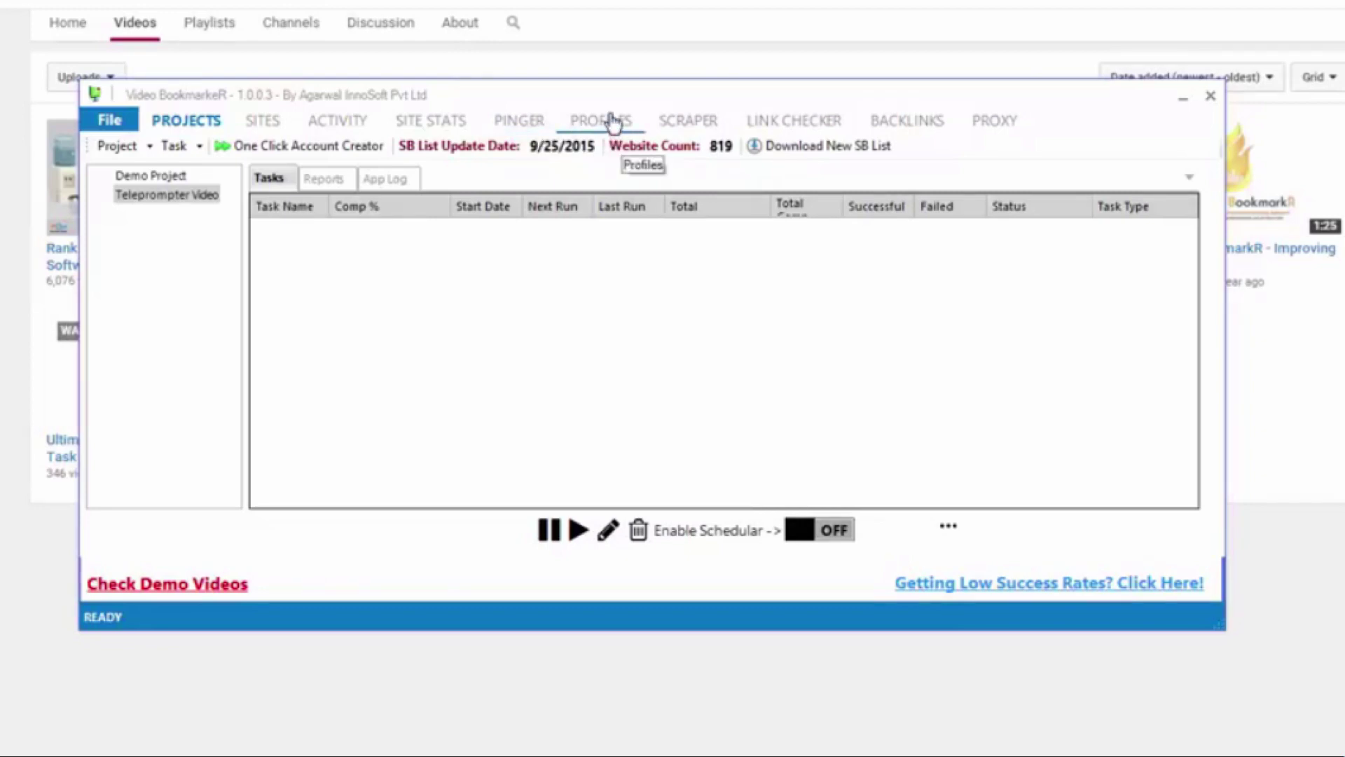
drag(535, 111, 560, 102)
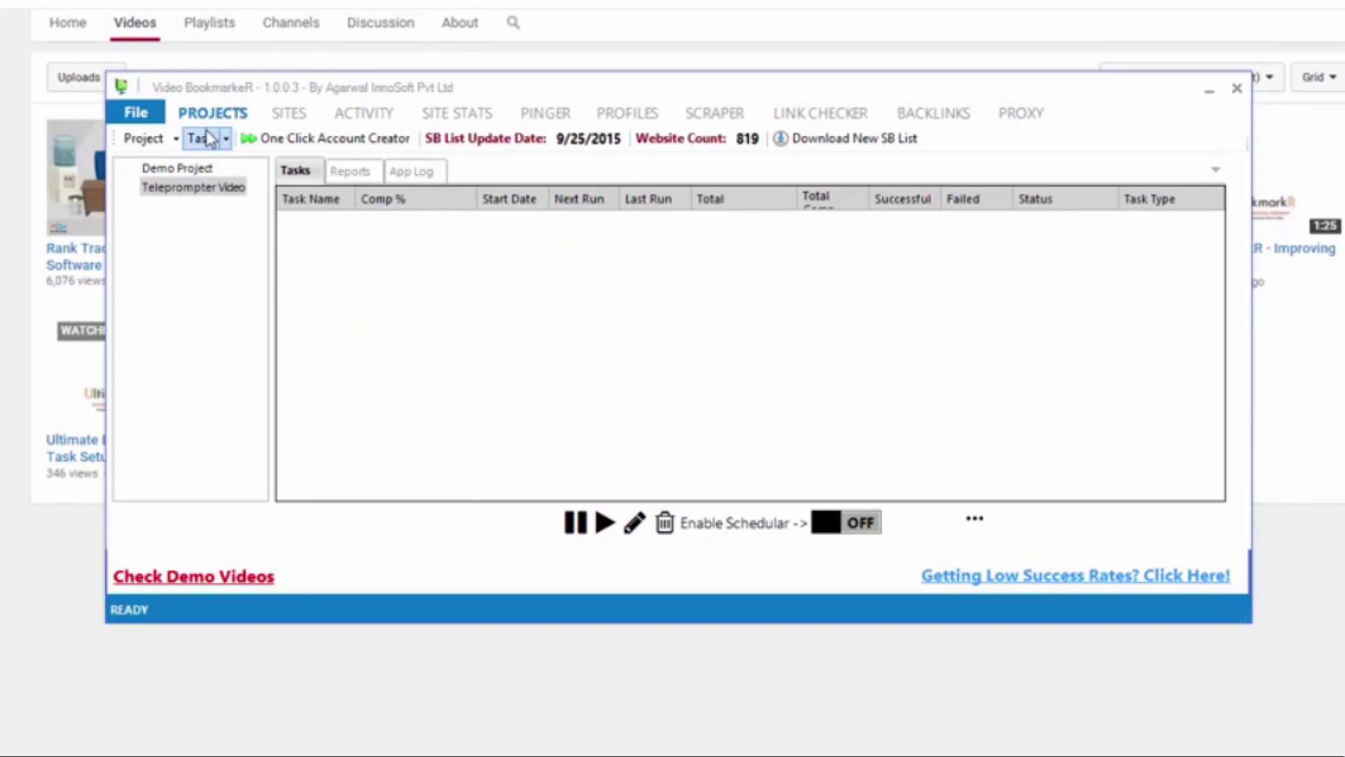
click(136, 112)
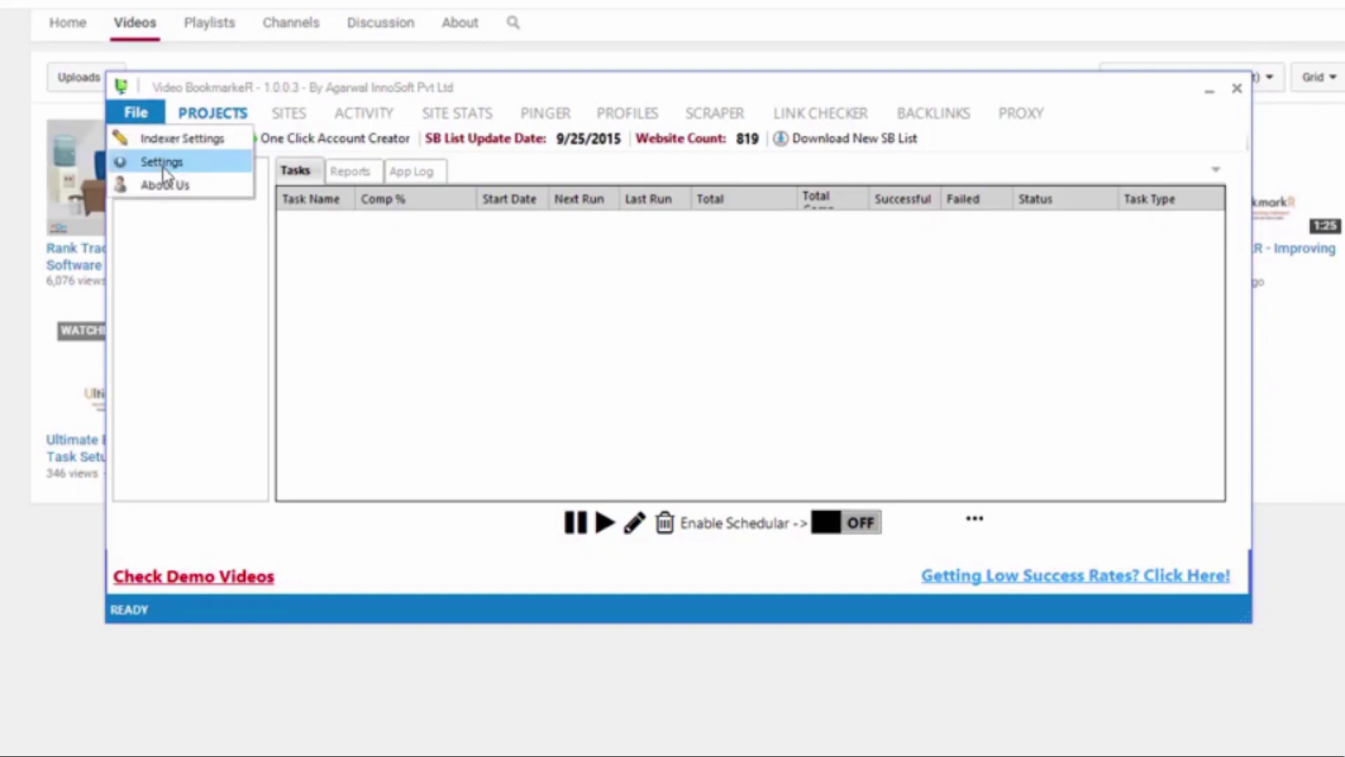
click(162, 162)
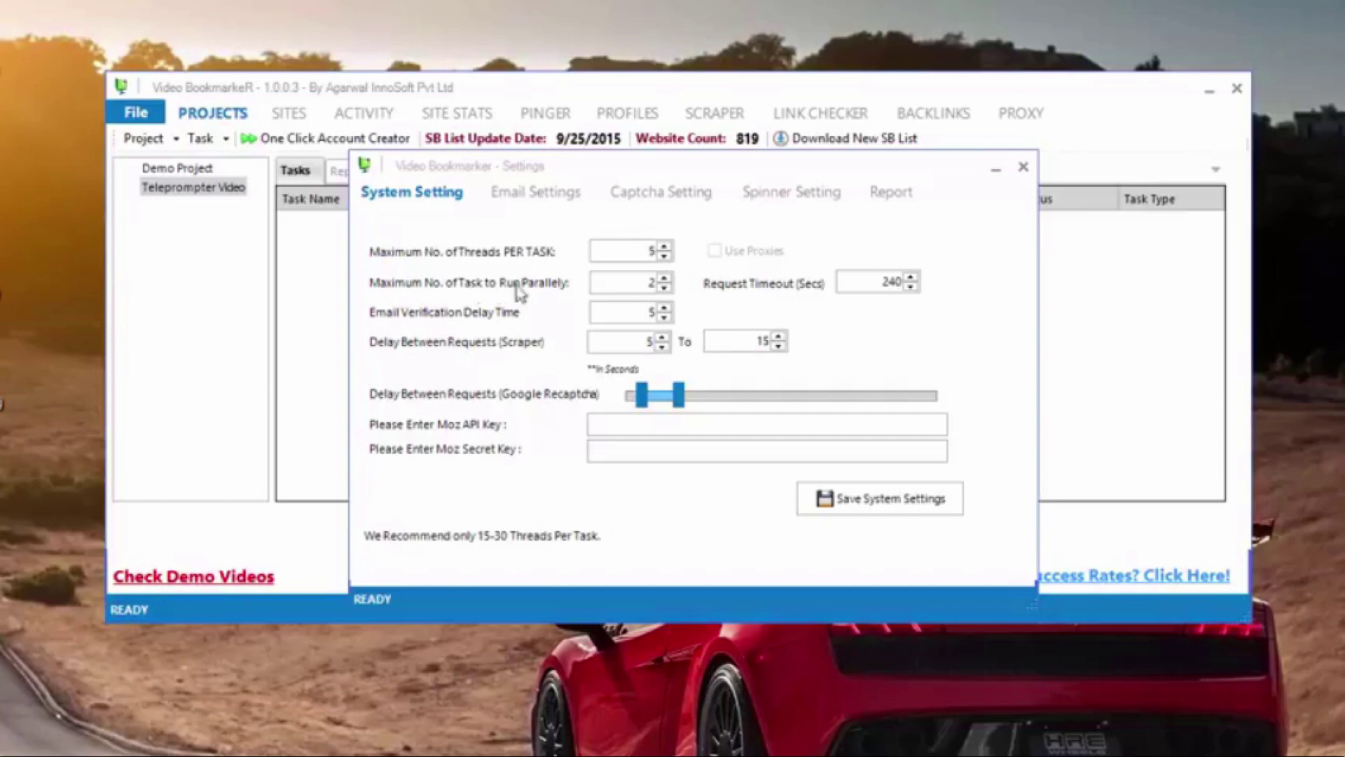
double_click(649, 283)
text(5)
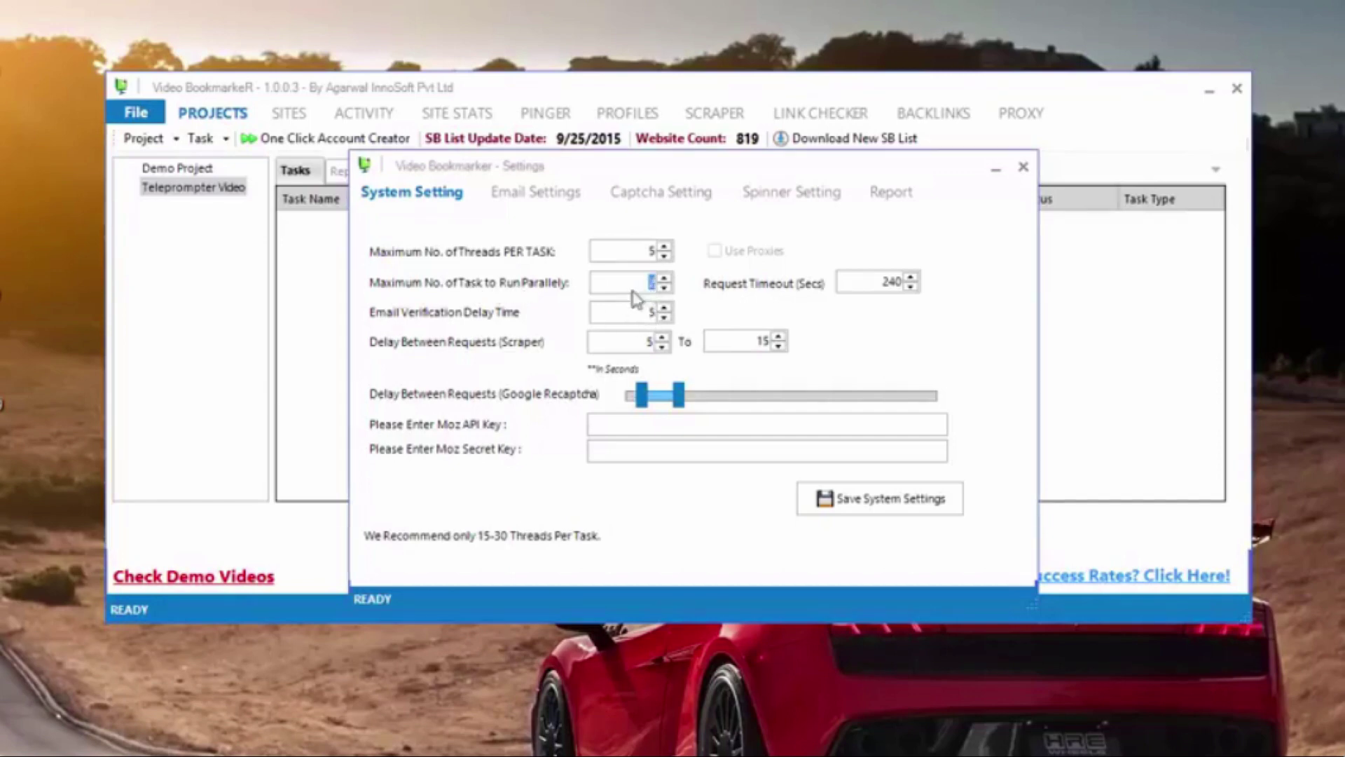
double_click(655, 285)
text(2)
Set the maximum number of threads per task to 12 and save the system settings.
click(624, 258)
scroll(651, 256, up, 5)
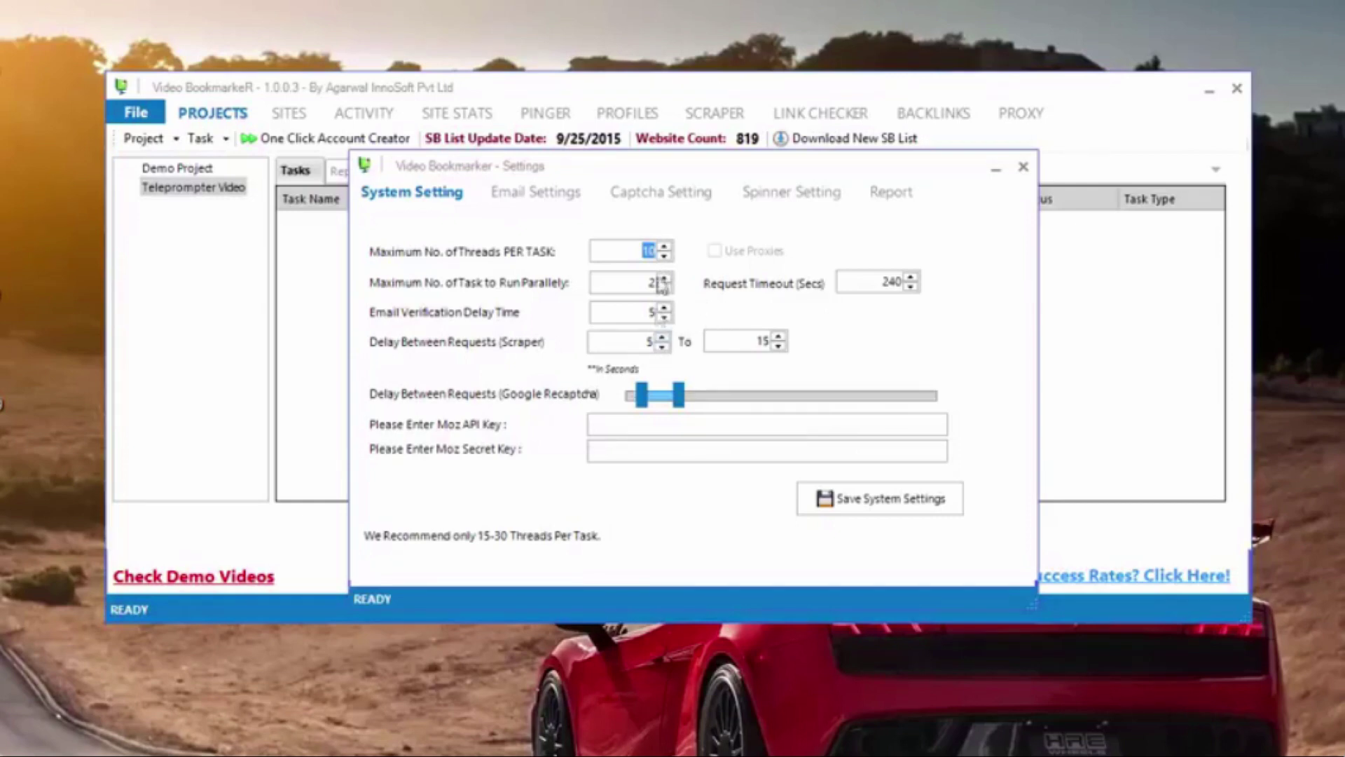
text(100)
click(663, 257)
click(664, 256)
click(870, 502)
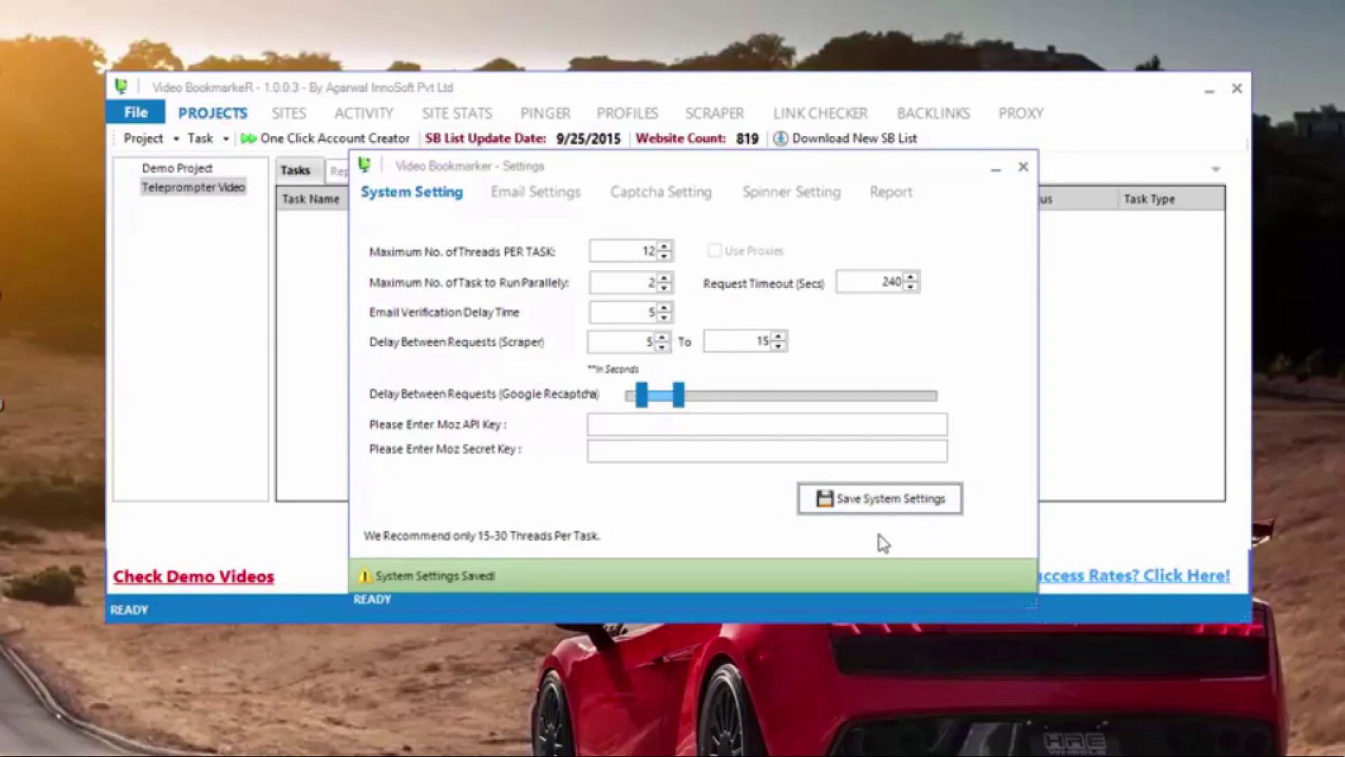
Open the captcha settings and choose Decaptcher as the captcha-solving service.
click(650, 196)
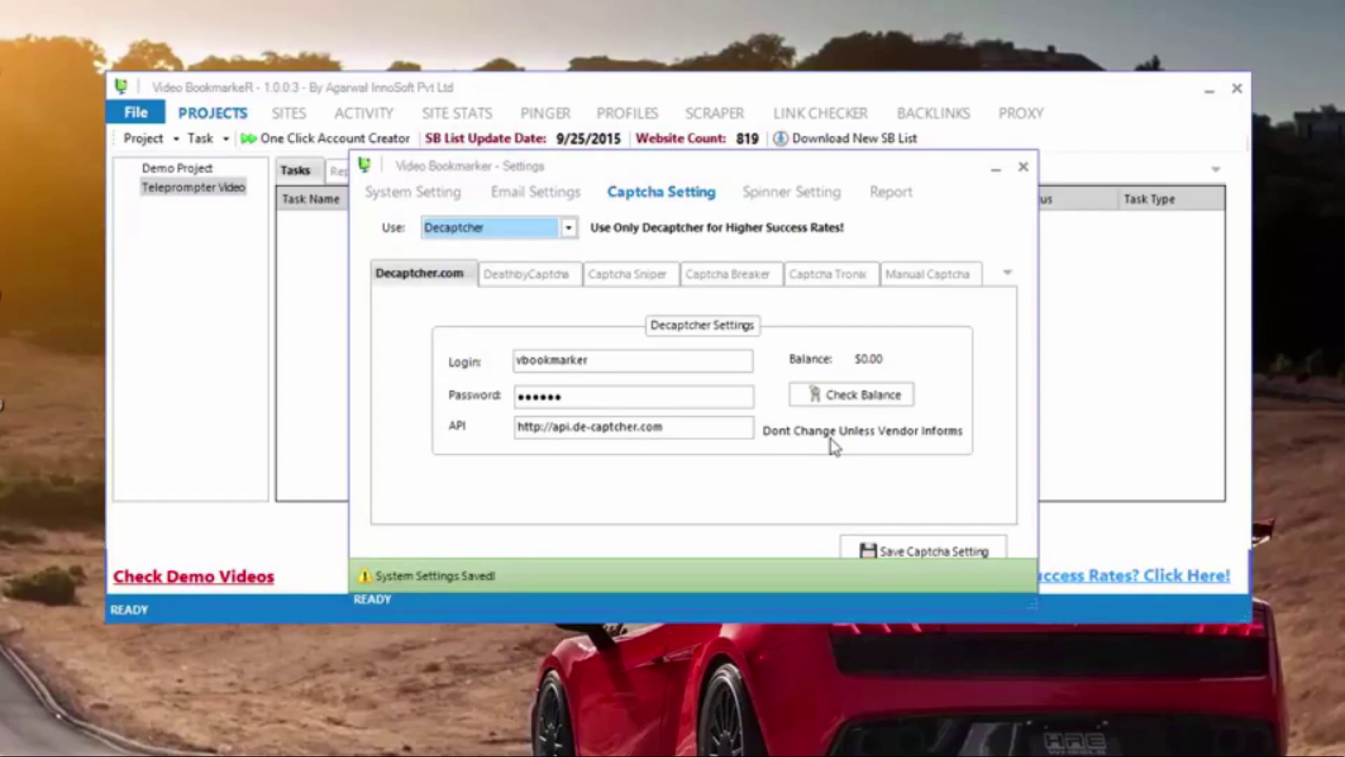
drag(889, 181, 949, 507)
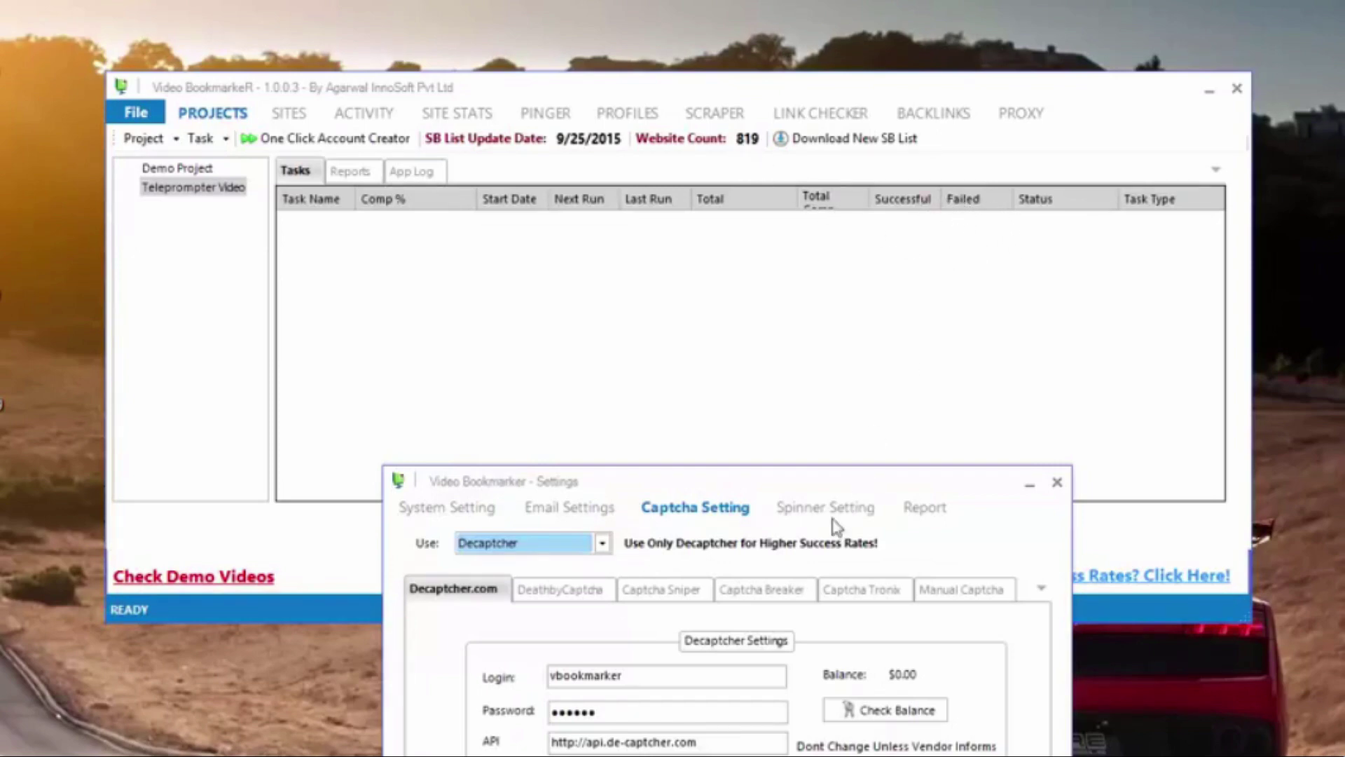
drag(820, 499, 787, 201)
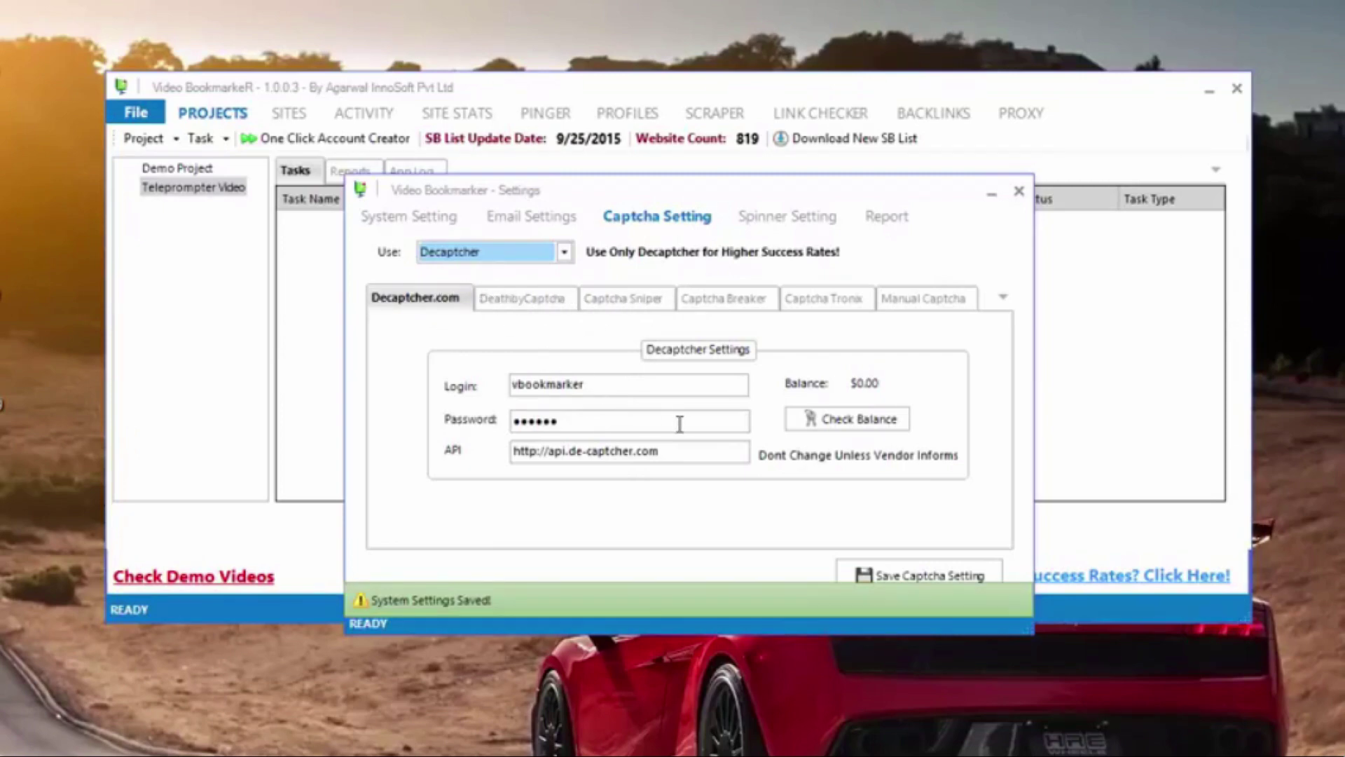
click(564, 254)
click(491, 270)
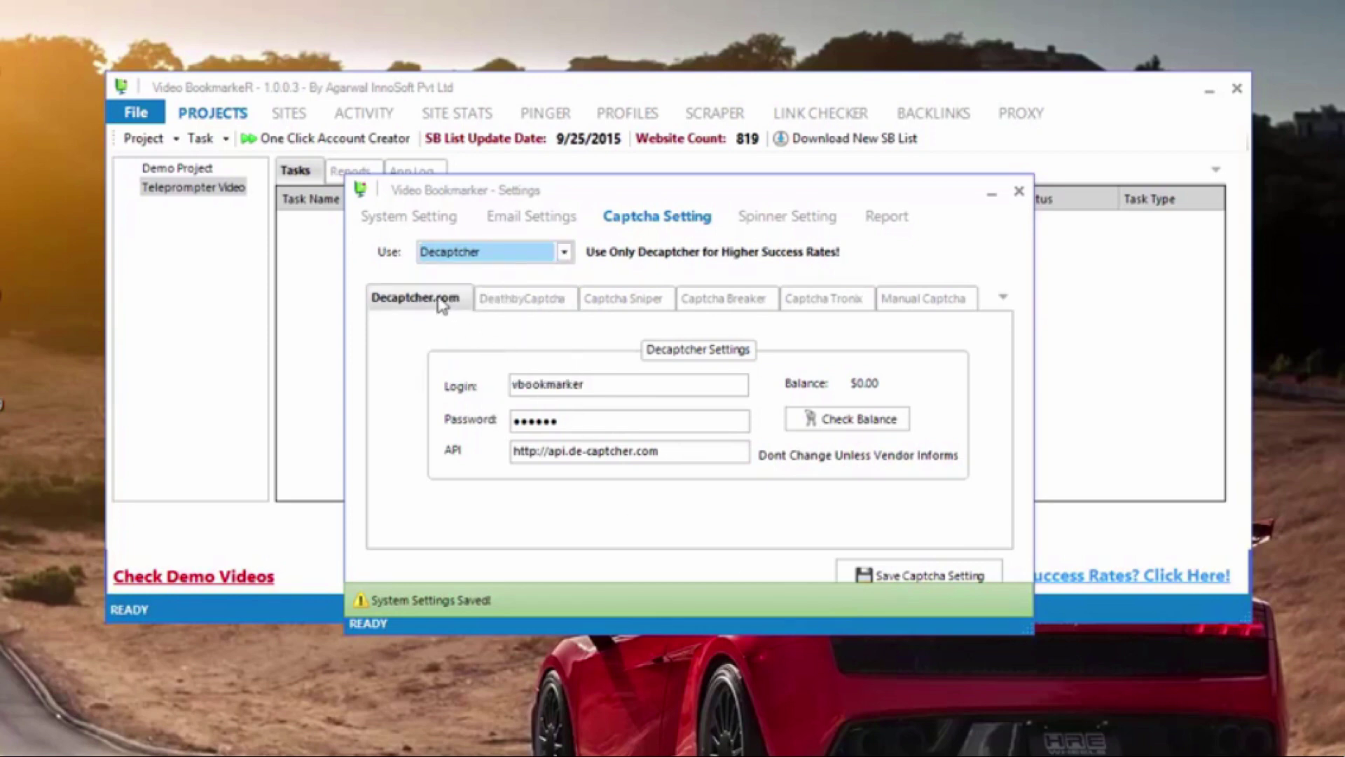
Copy the de-captcher.com domain from the API address and view that site's registration page in the browser.
click(680, 455)
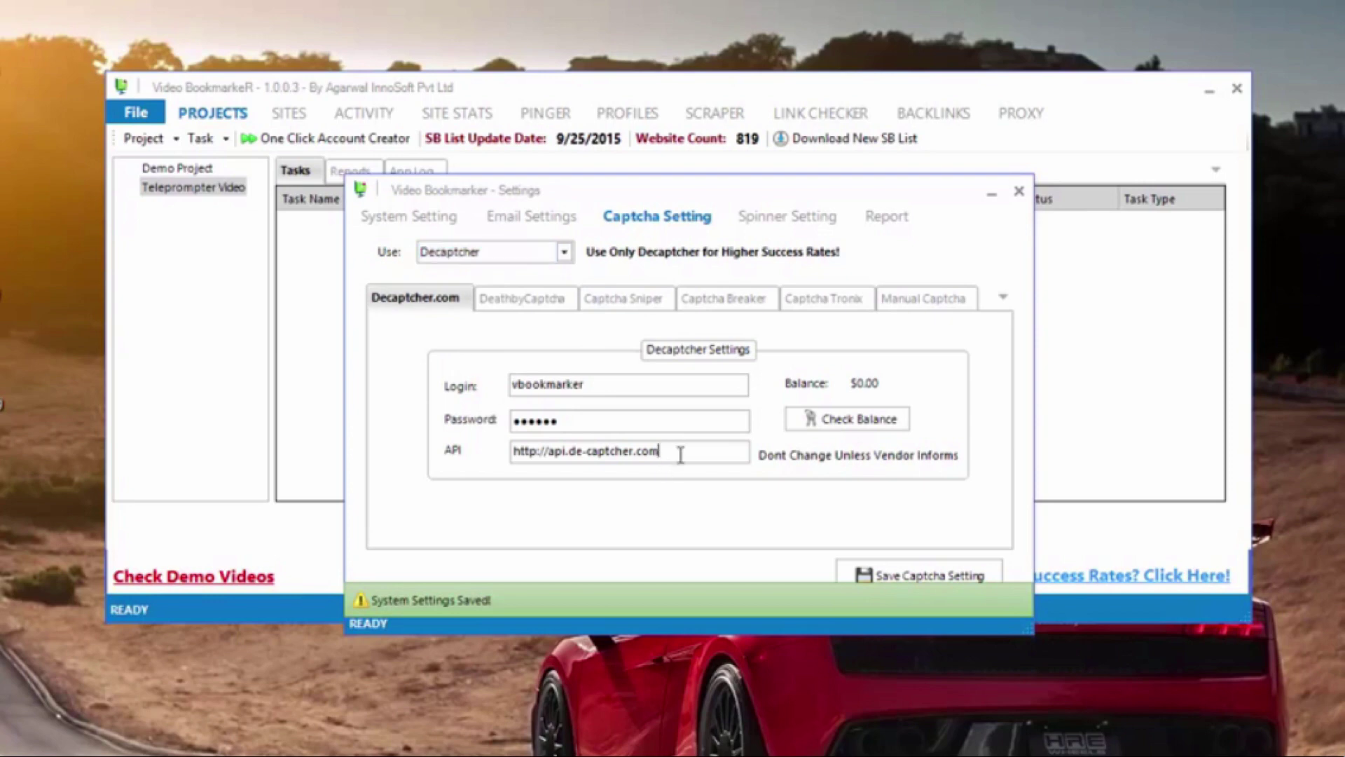
drag(575, 454, 667, 454)
right_click(637, 454)
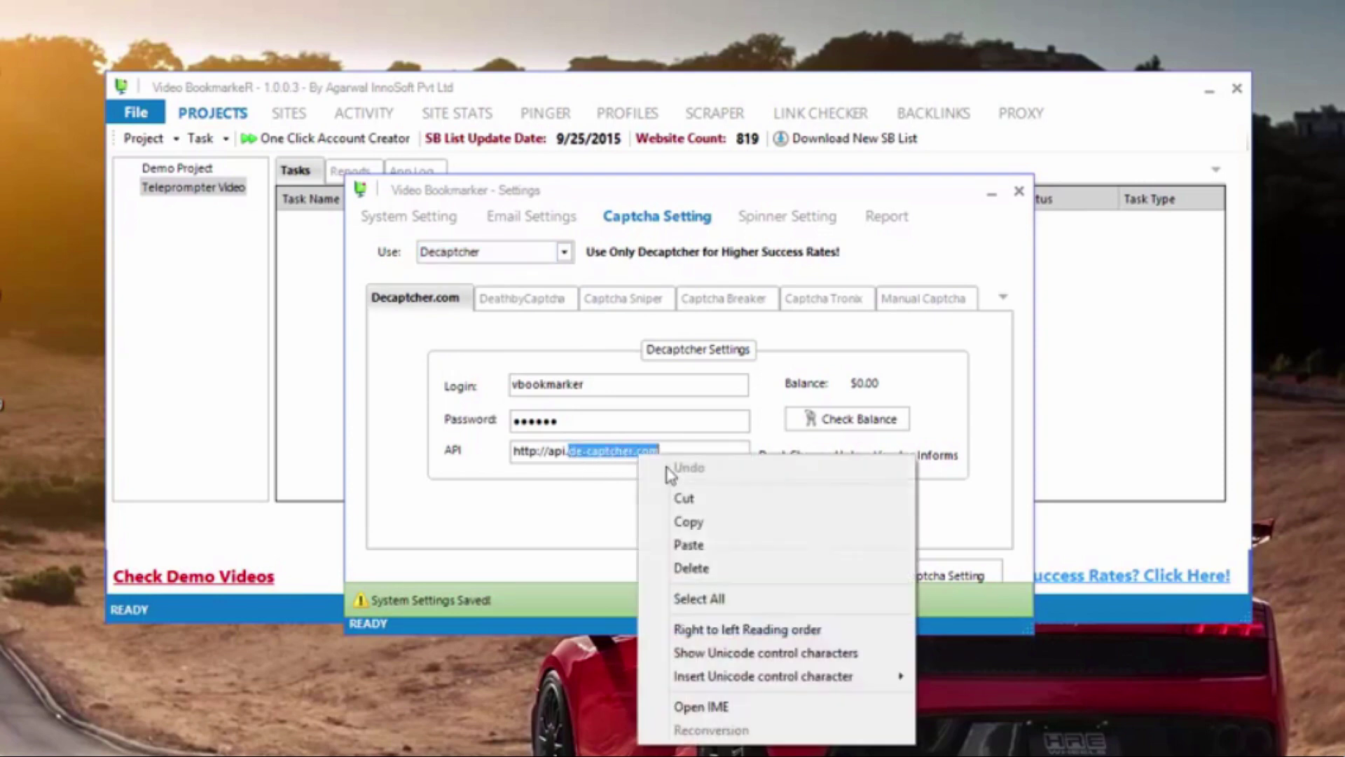
click(696, 526)
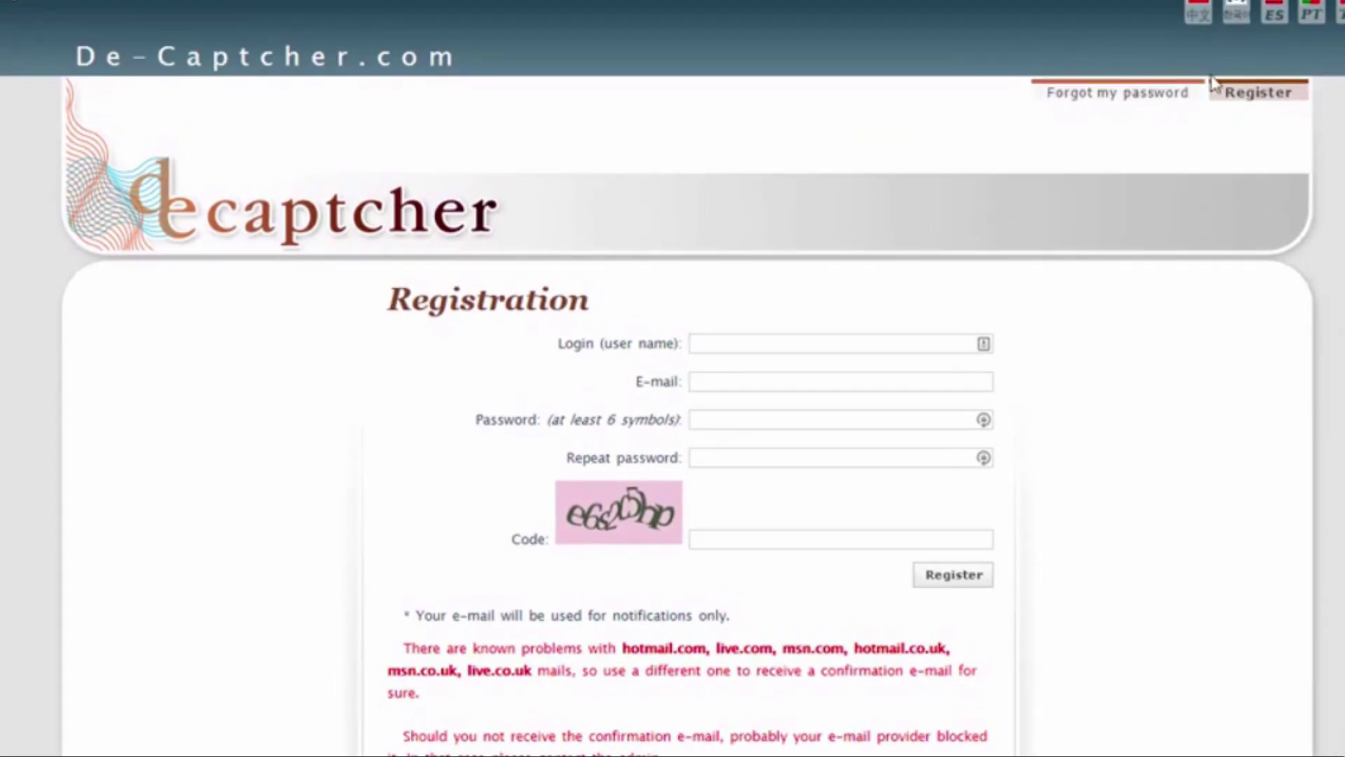
click(1268, 102)
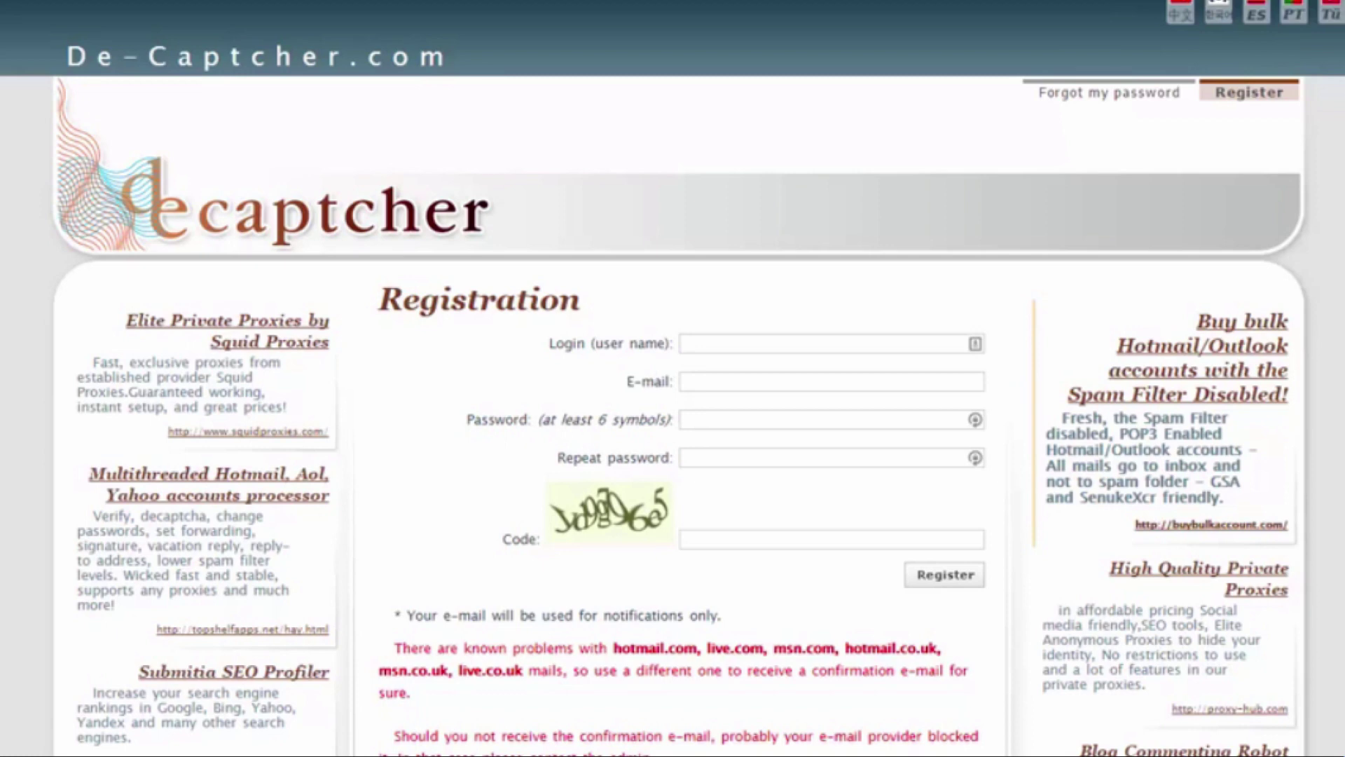
Return to Video BookmarkeR, check the Decaptcher account balance, and save and close the captcha settings.
key(alt+Tab)
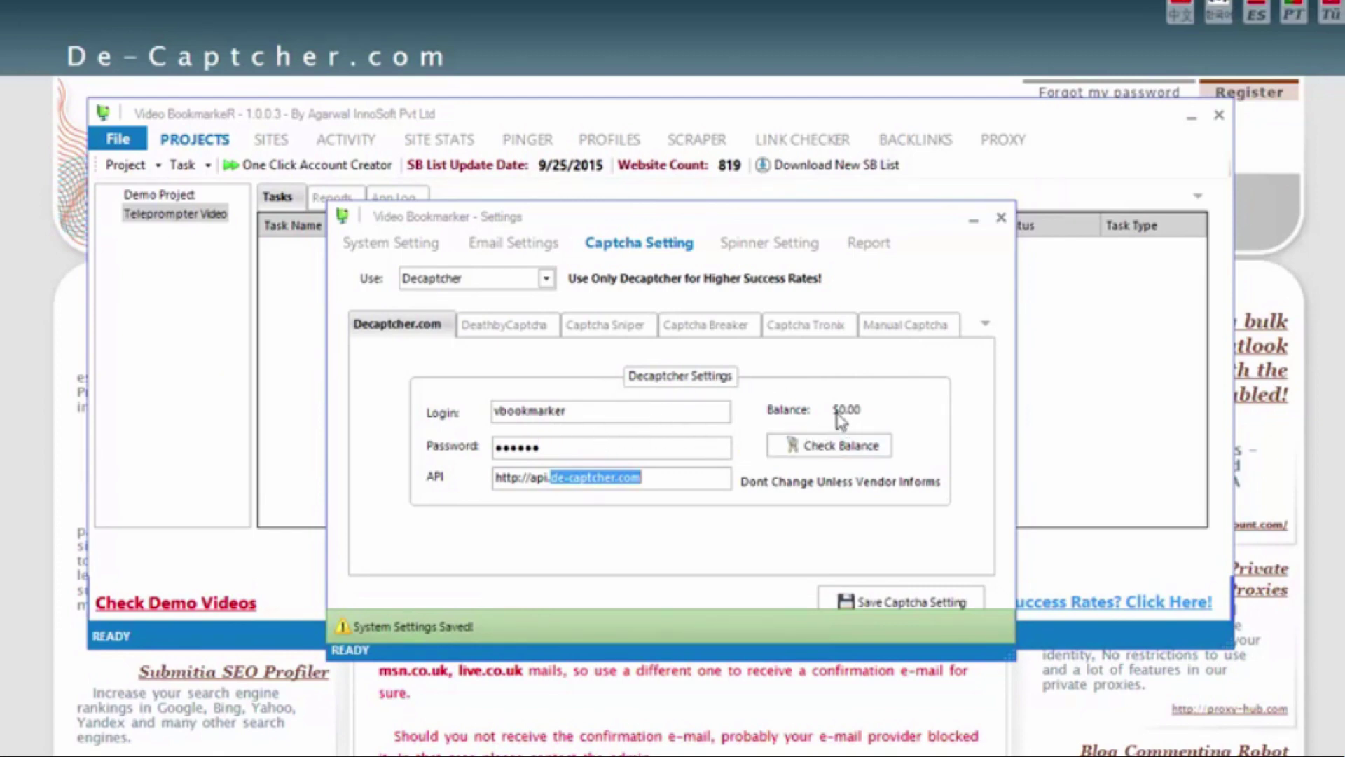
double_click(587, 412)
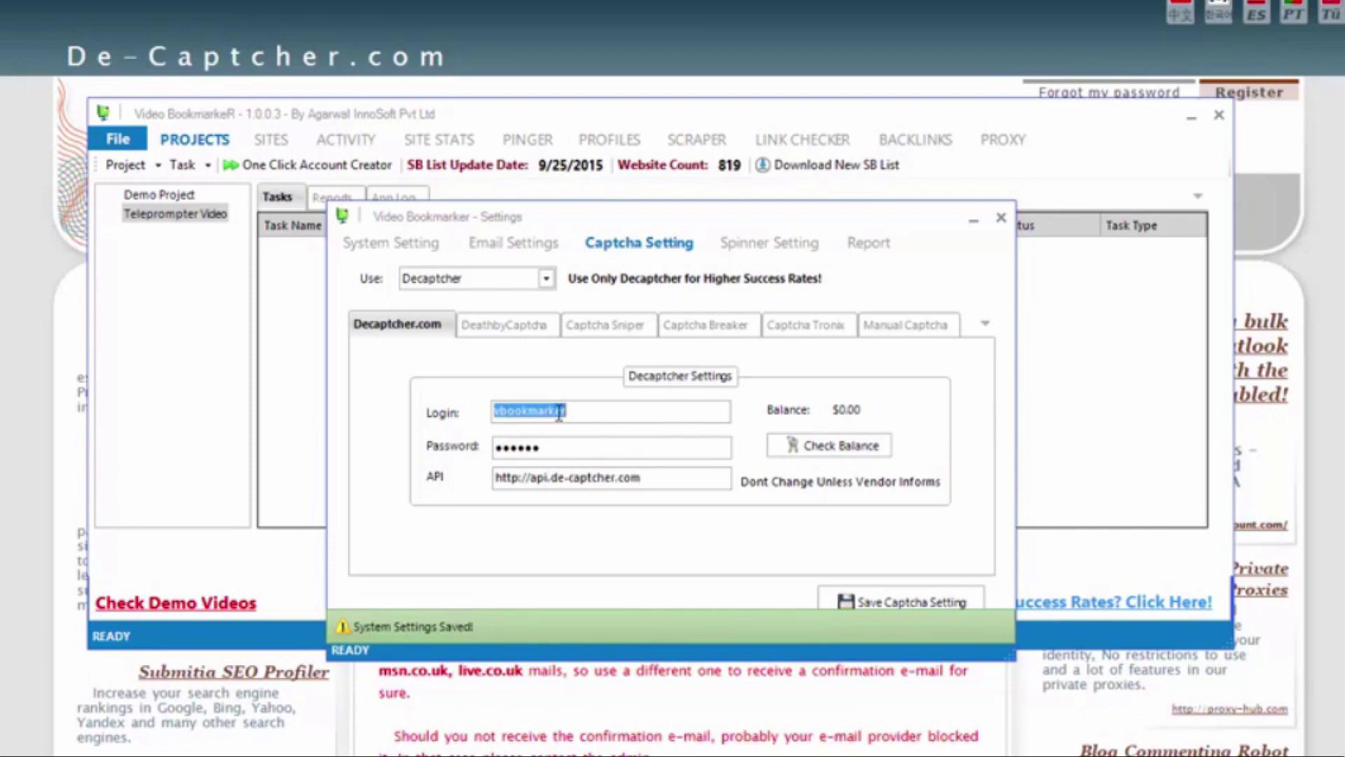
click(798, 449)
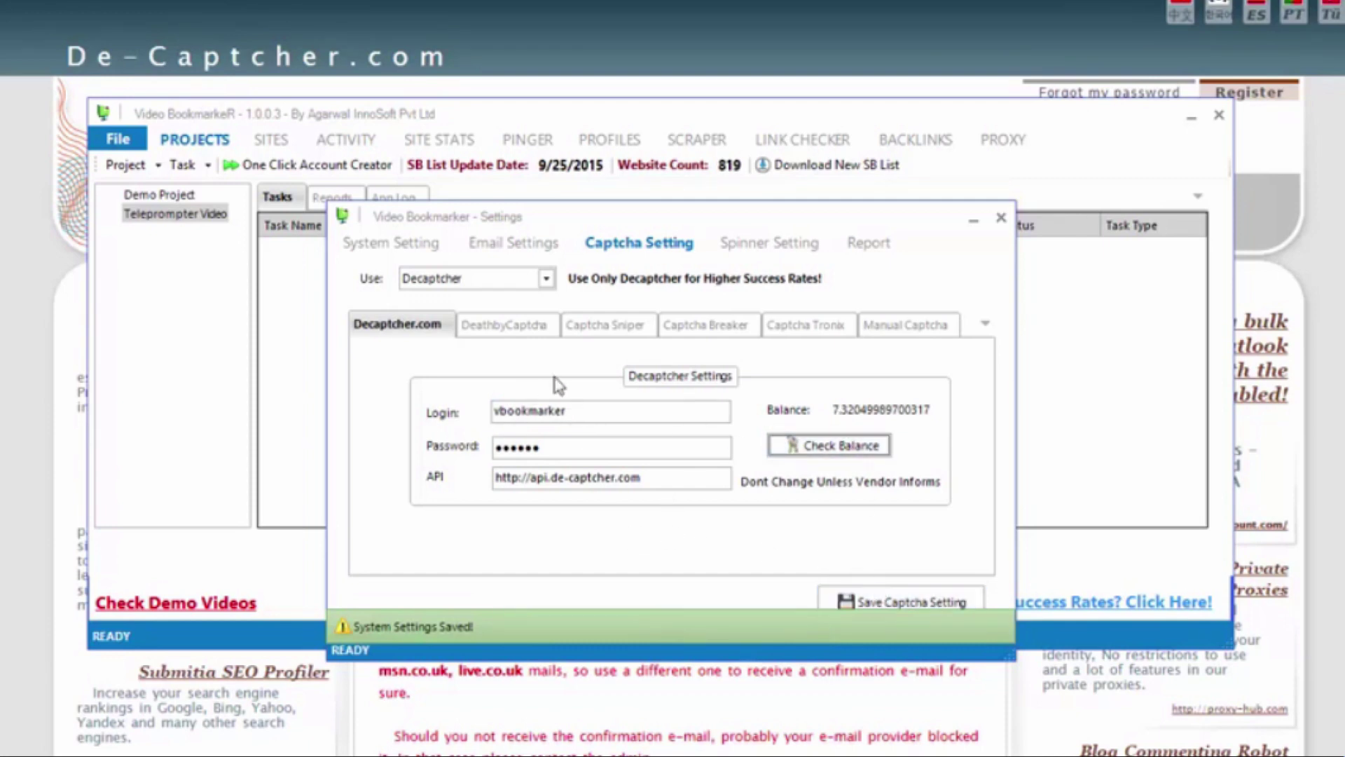
click(880, 602)
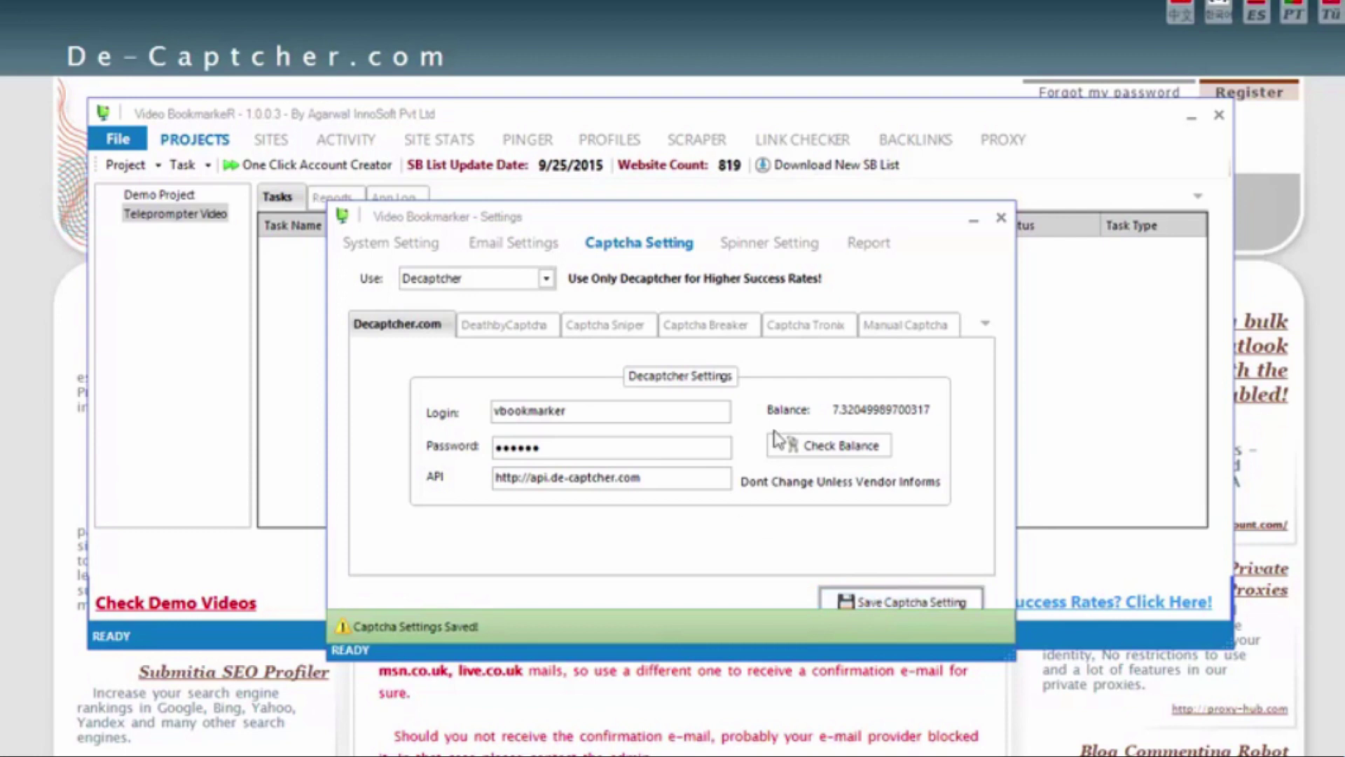
click(1002, 219)
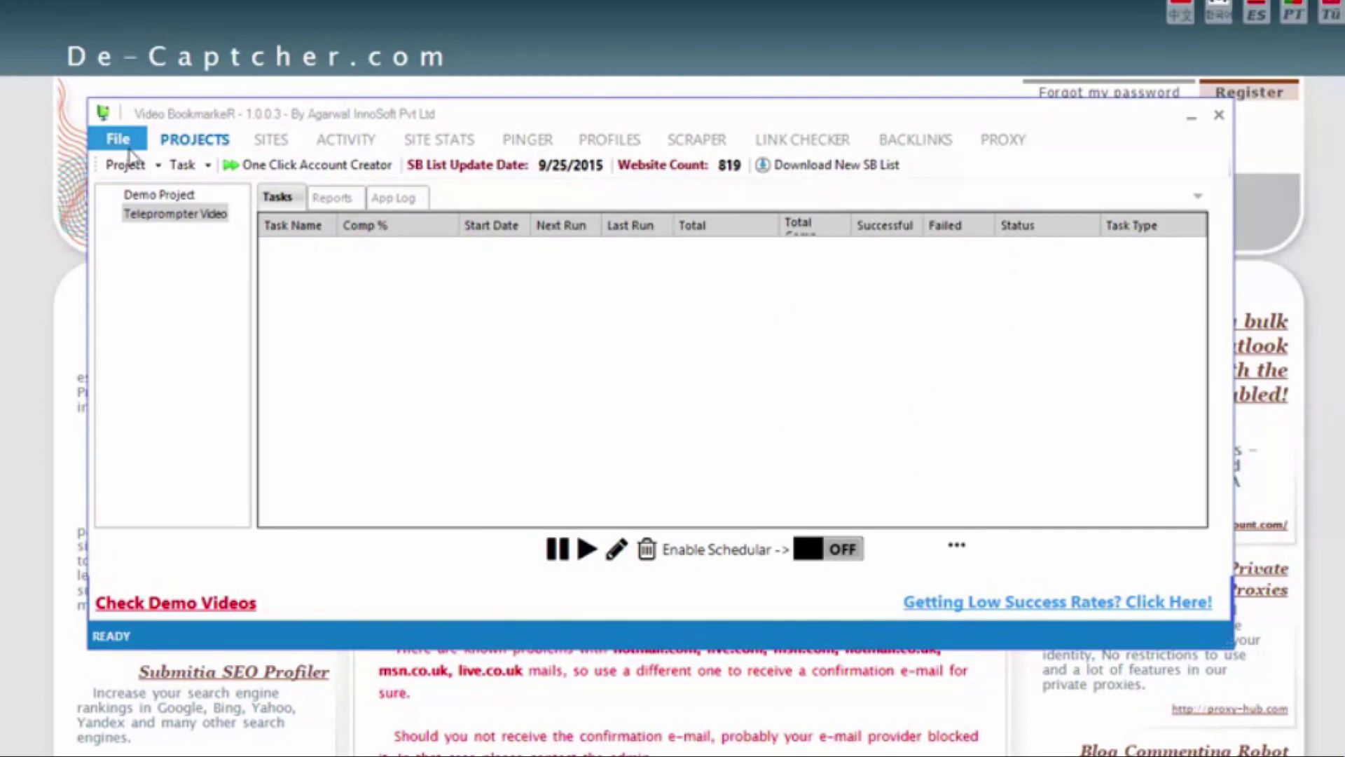
Add and save a new project named "Teleprompter How To Video".
click(166, 195)
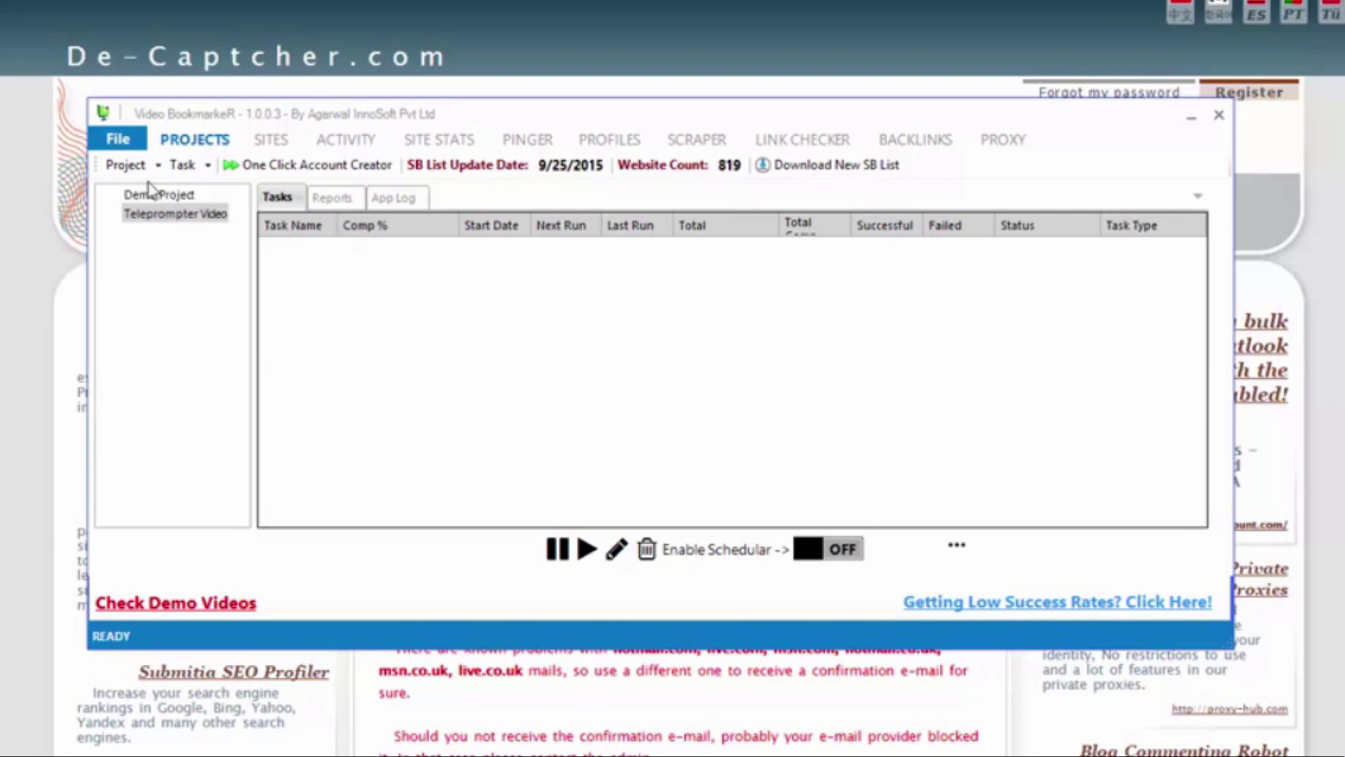
click(156, 200)
click(159, 165)
click(166, 188)
click(158, 165)
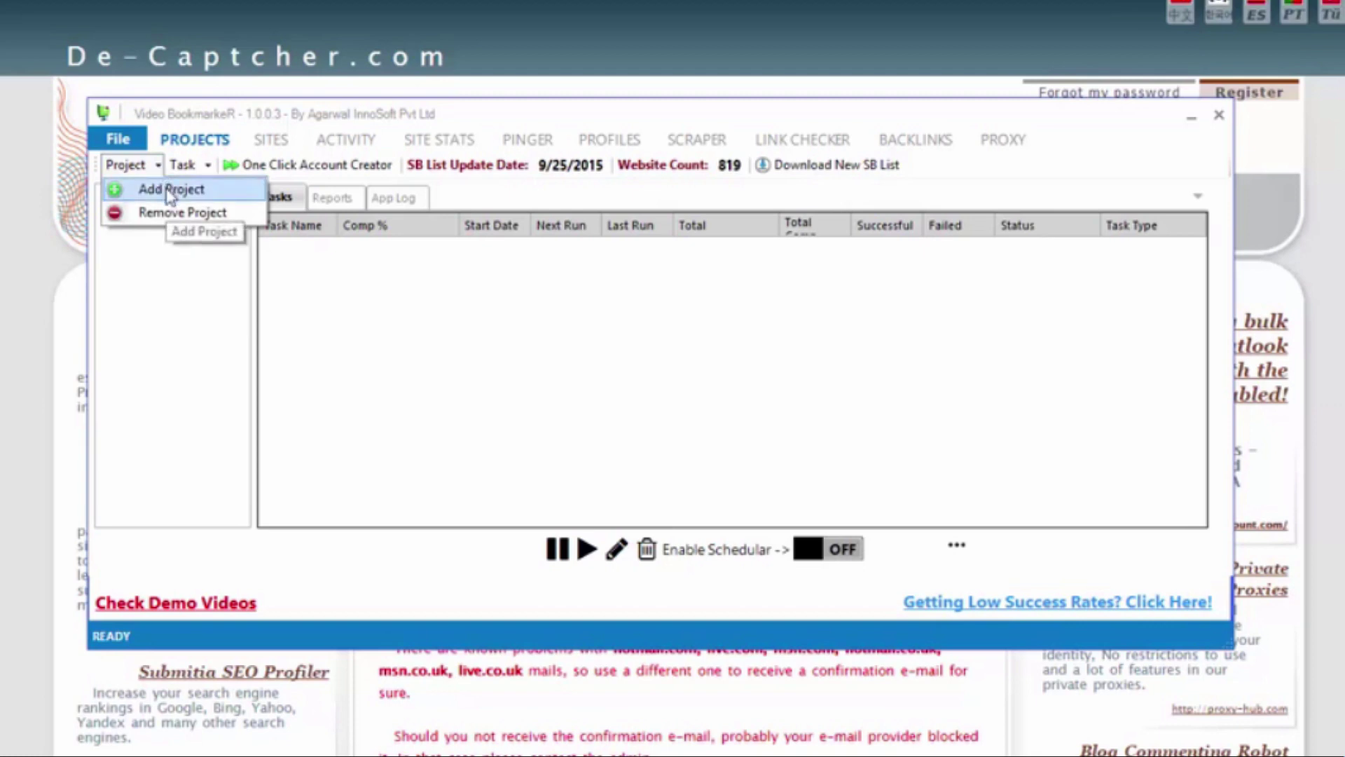
click(170, 190)
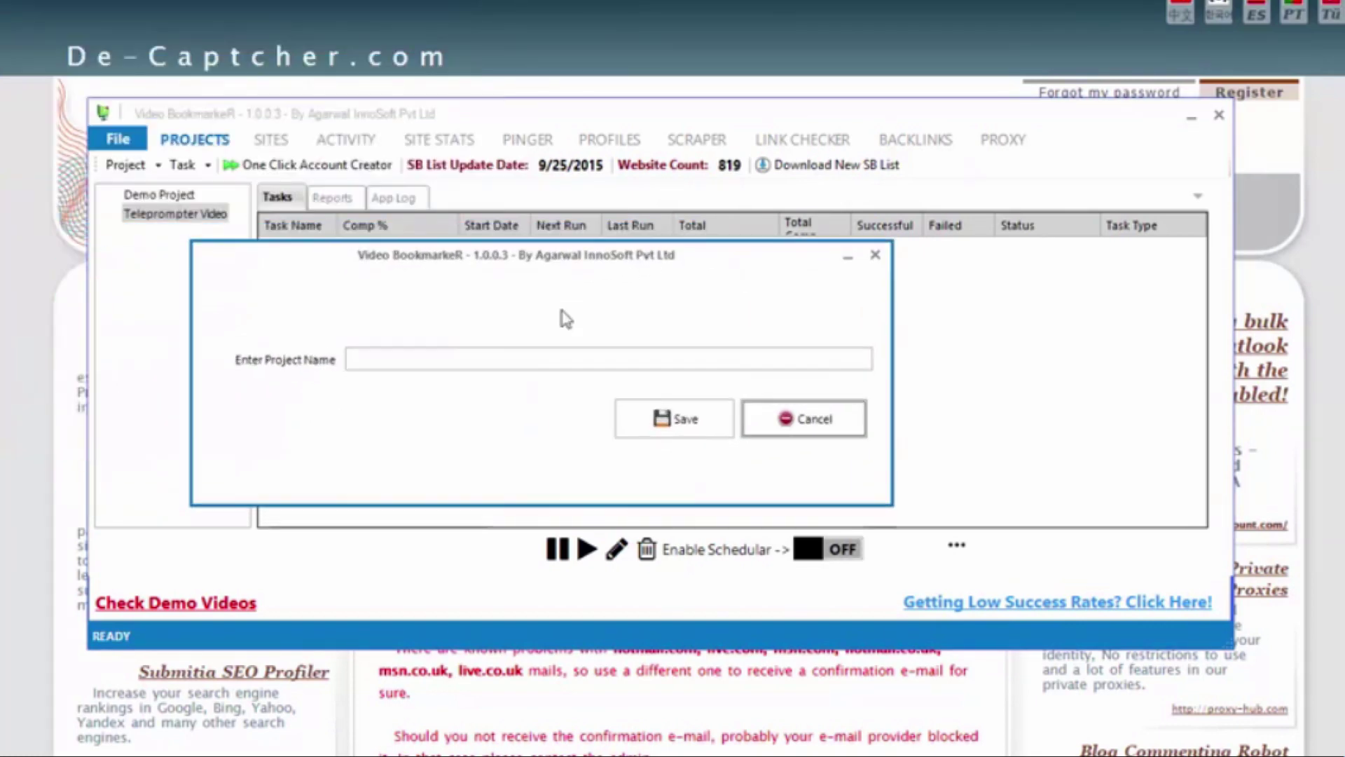
click(455, 360)
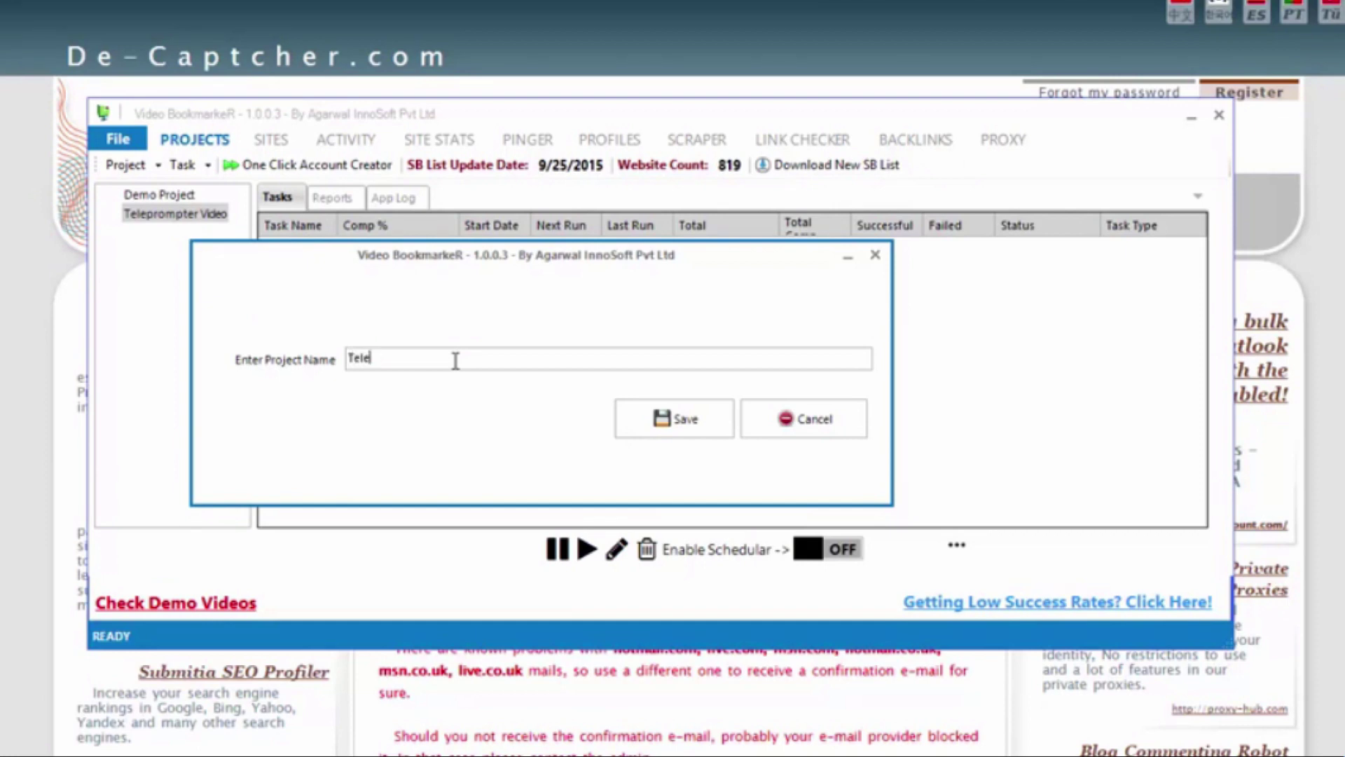
text(ompter How To Video)
click(677, 423)
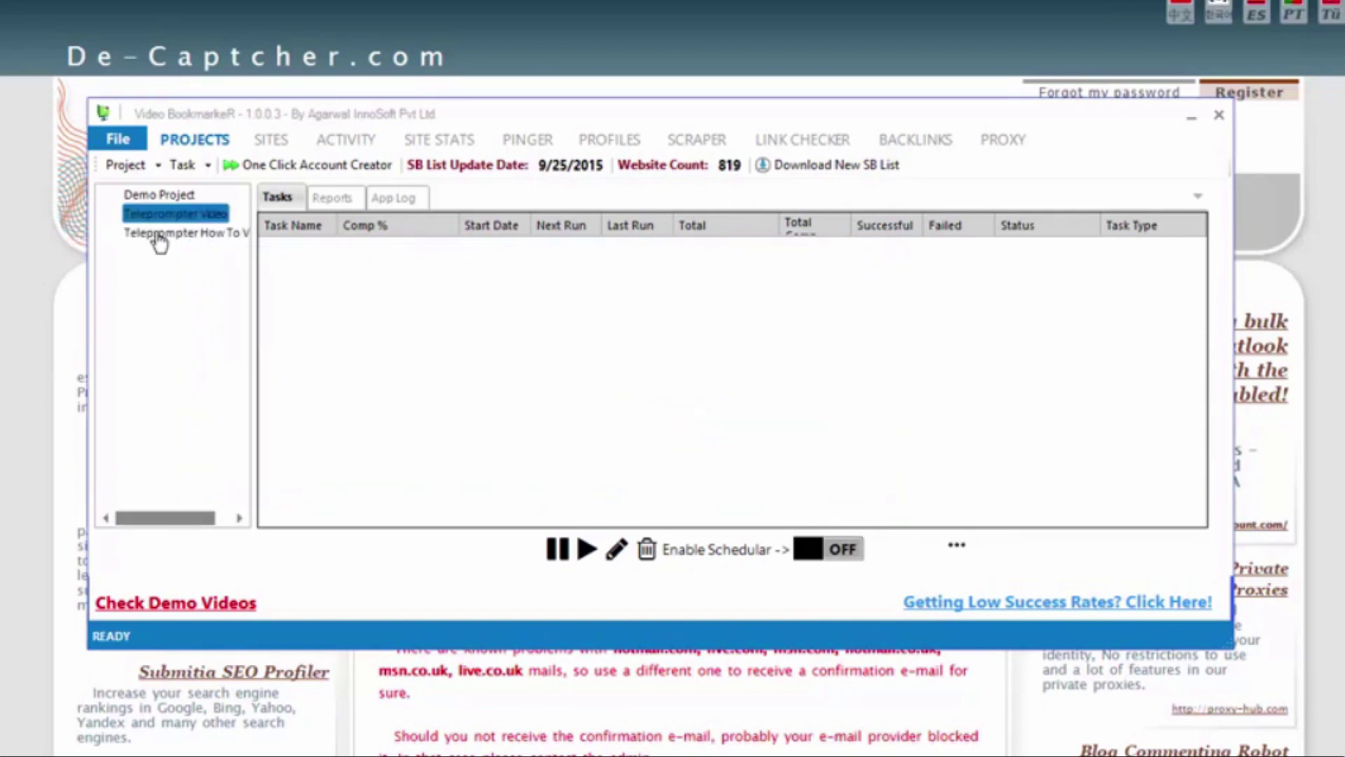
Start a new account creation task for the Teleprompter How To Video project.
click(223, 235)
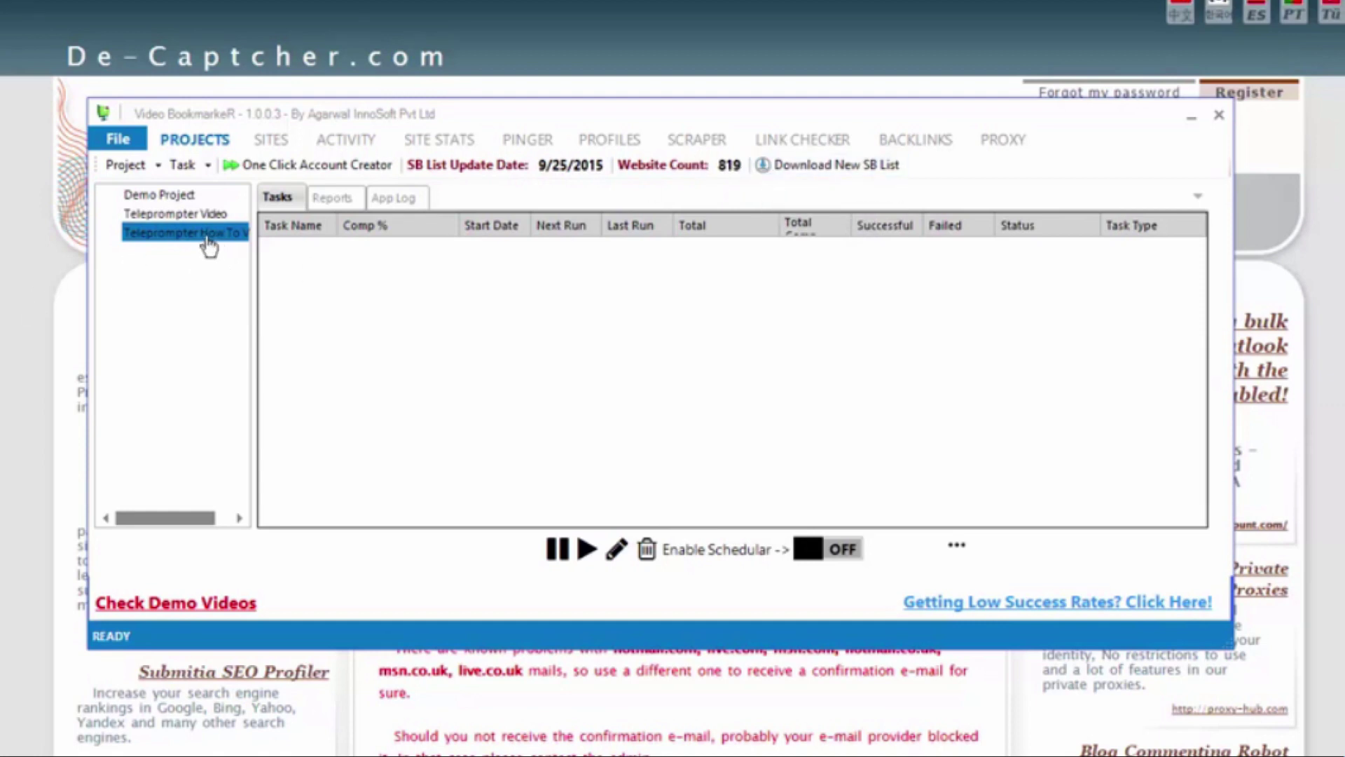
right_click(166, 237)
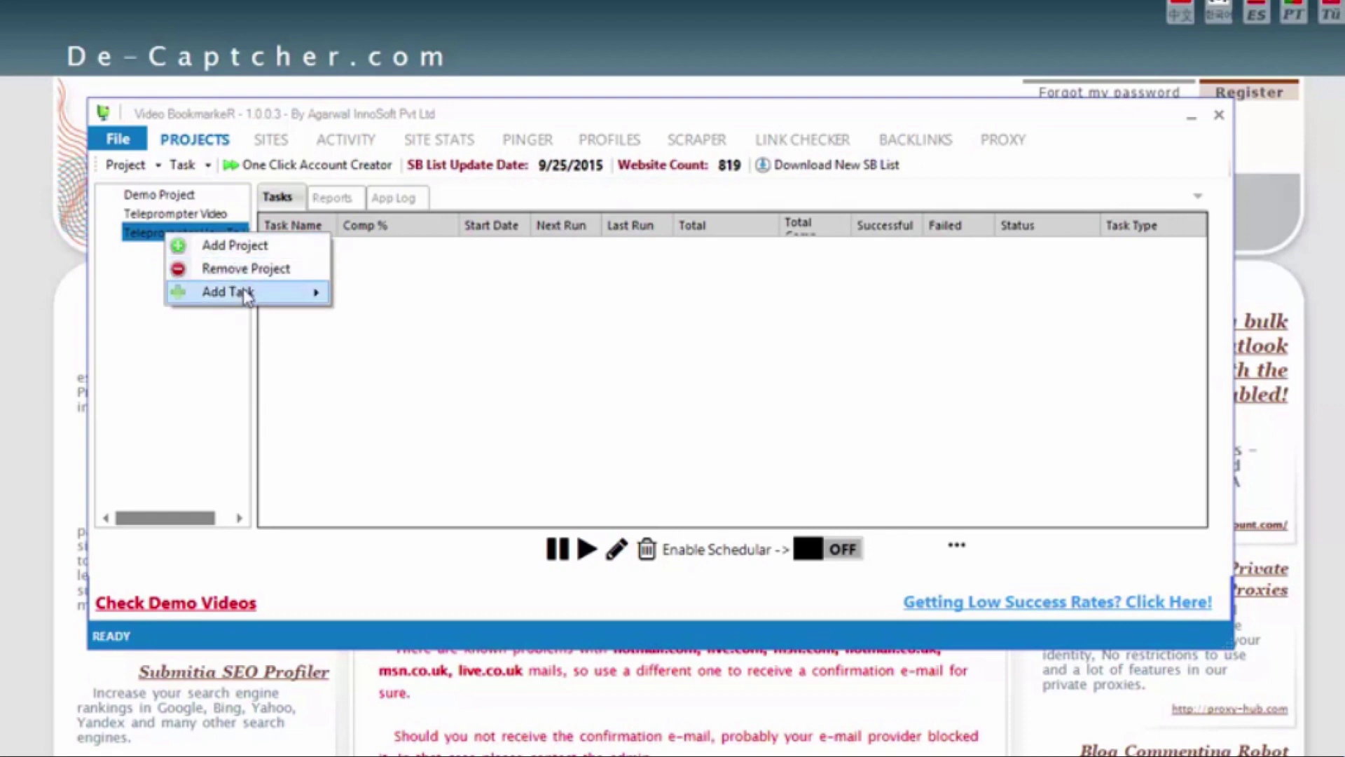
mouse_move(315, 291)
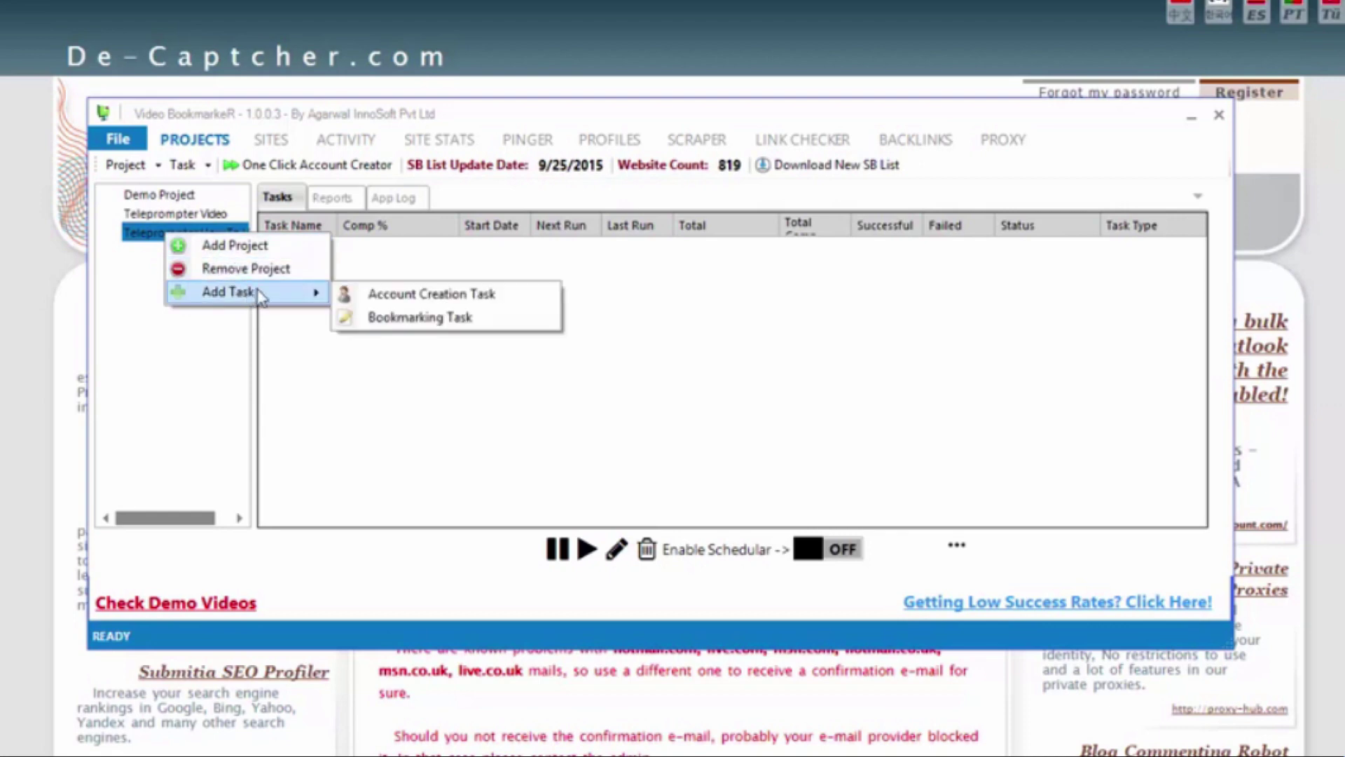
click(452, 300)
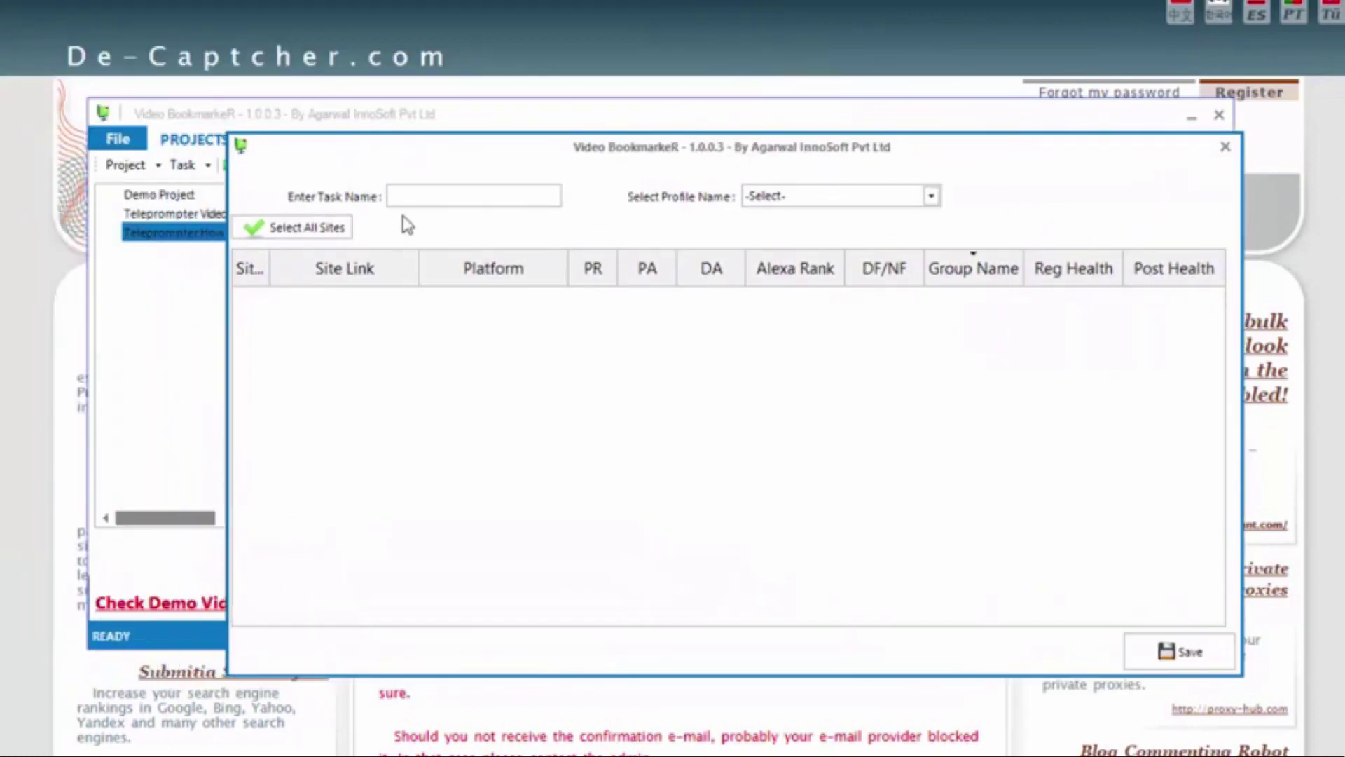
Name the task "teleprompter account creation" and assign it the profile One Click Profile 8/31/2015 12:35:49.
click(442, 196)
text(teleprompter account creation)
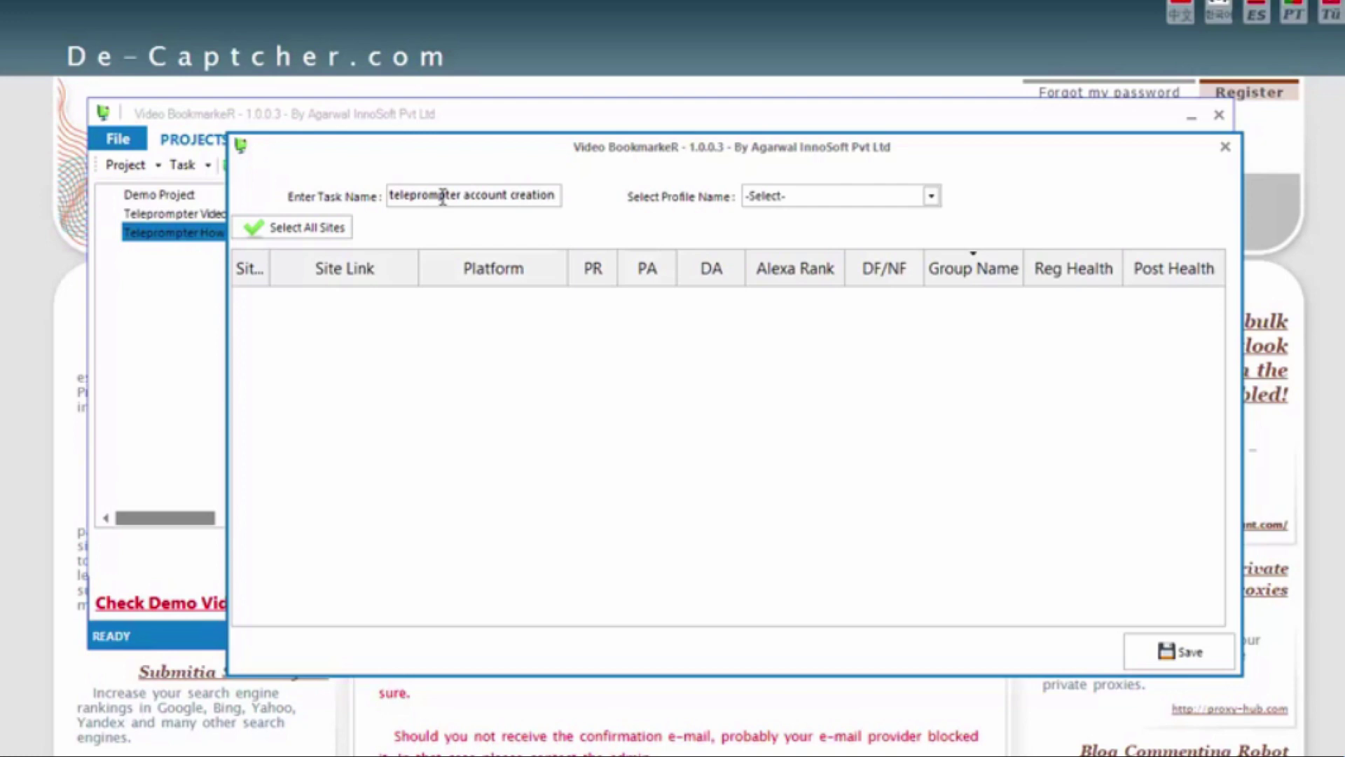
click(811, 200)
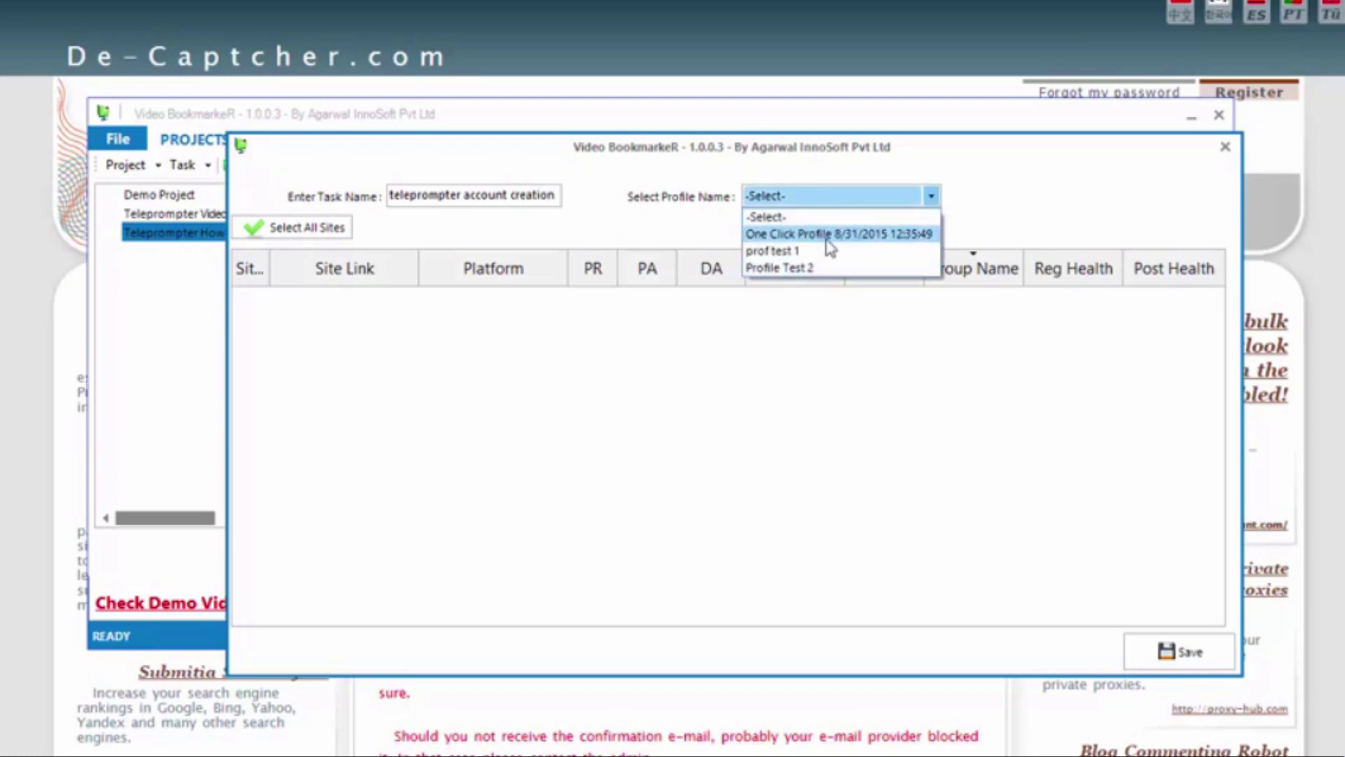
click(828, 236)
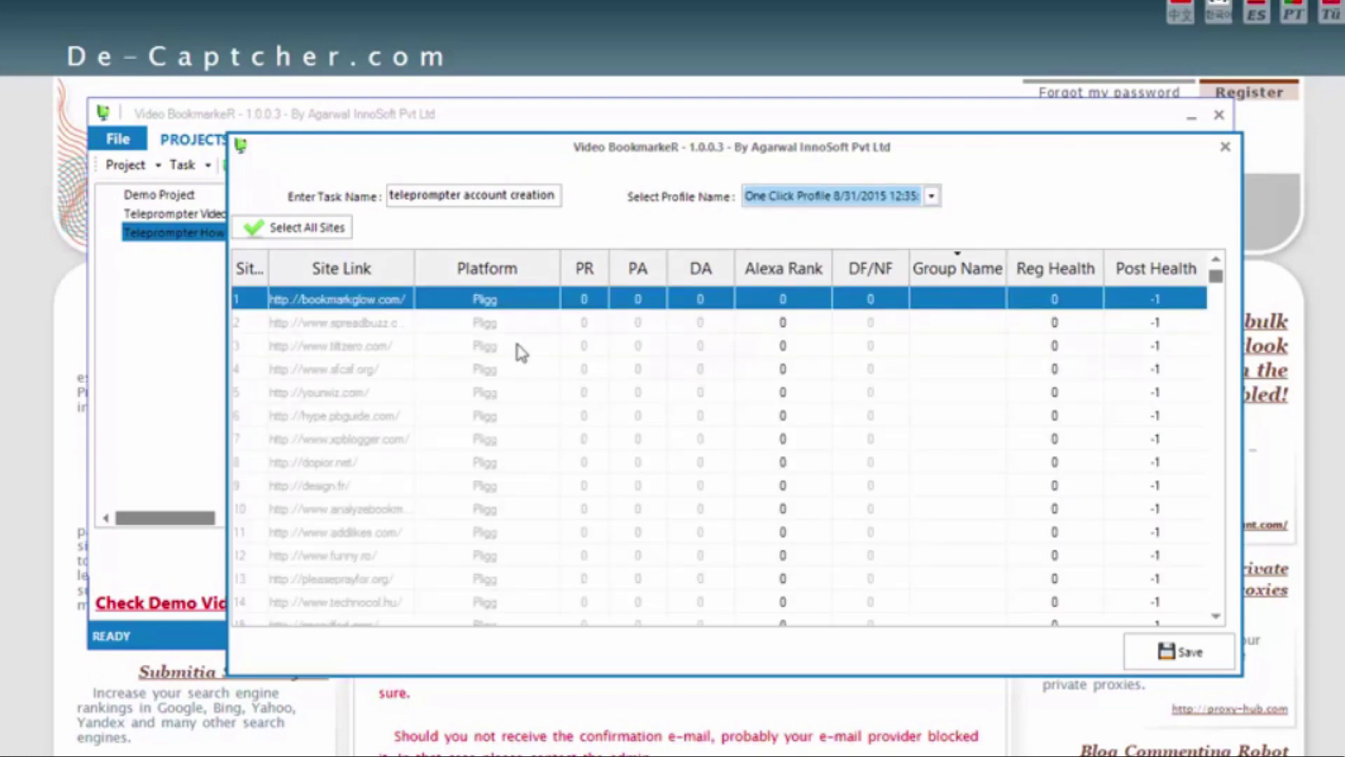
Select all listed bookmarking sites for the account creation task and save the task.
drag(1216, 277, 1226, 627)
click(548, 291)
click(326, 231)
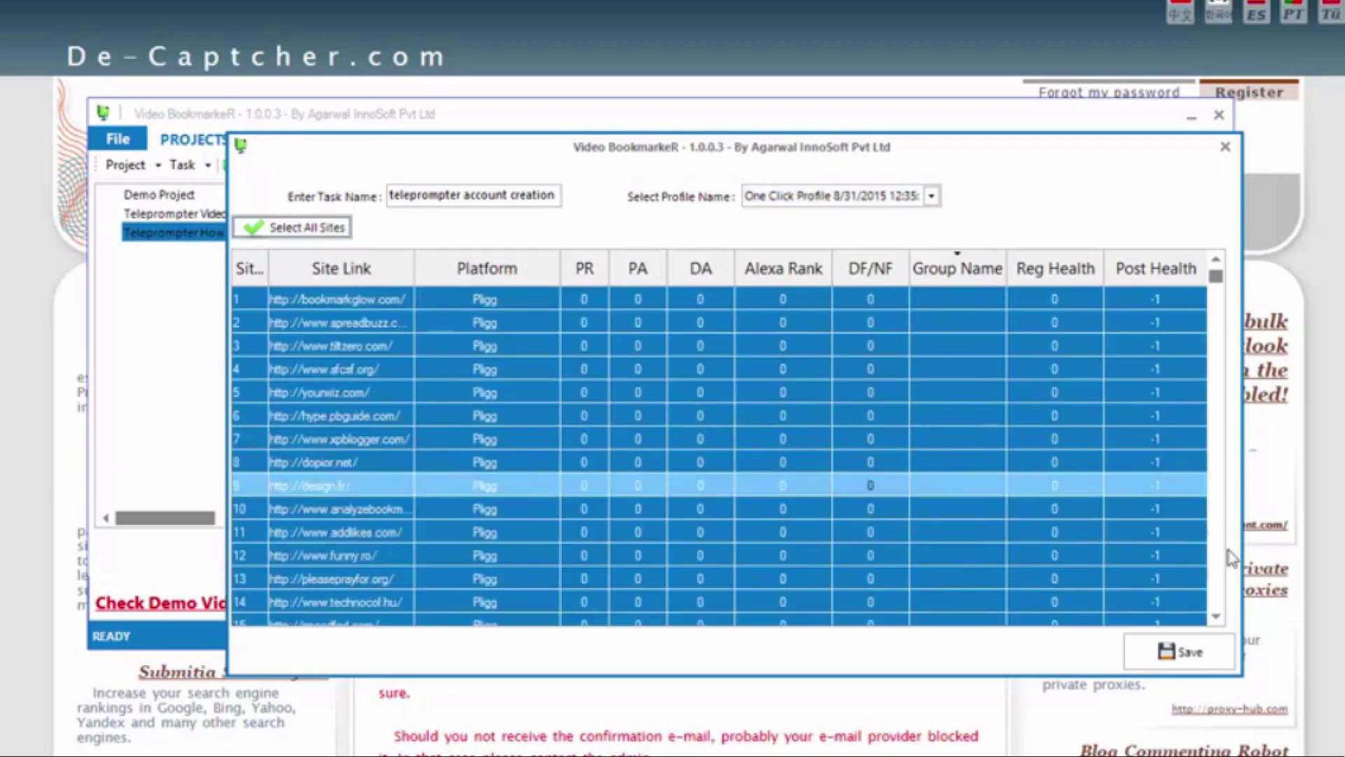
click(1190, 657)
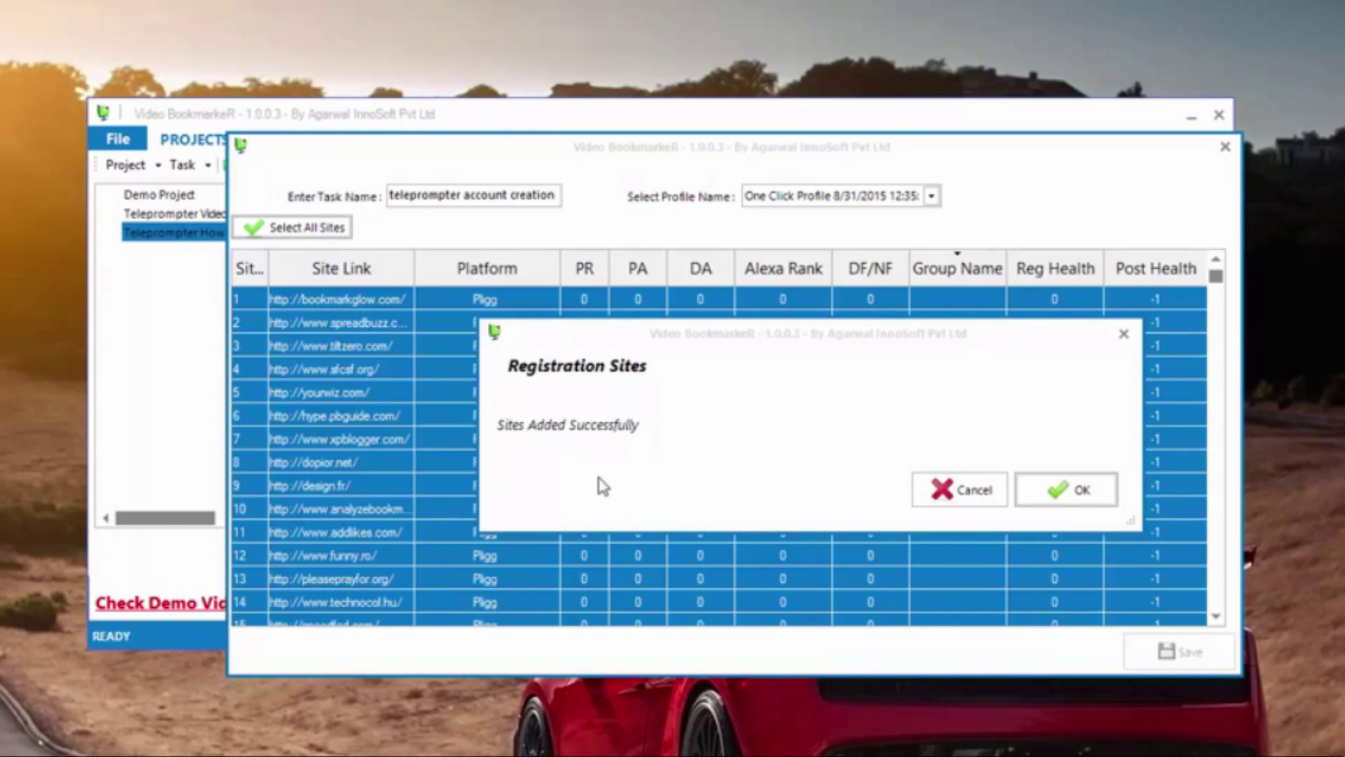
Close the confirmation for the added registration sites and widen the completion percentage column in the task list.
click(1066, 489)
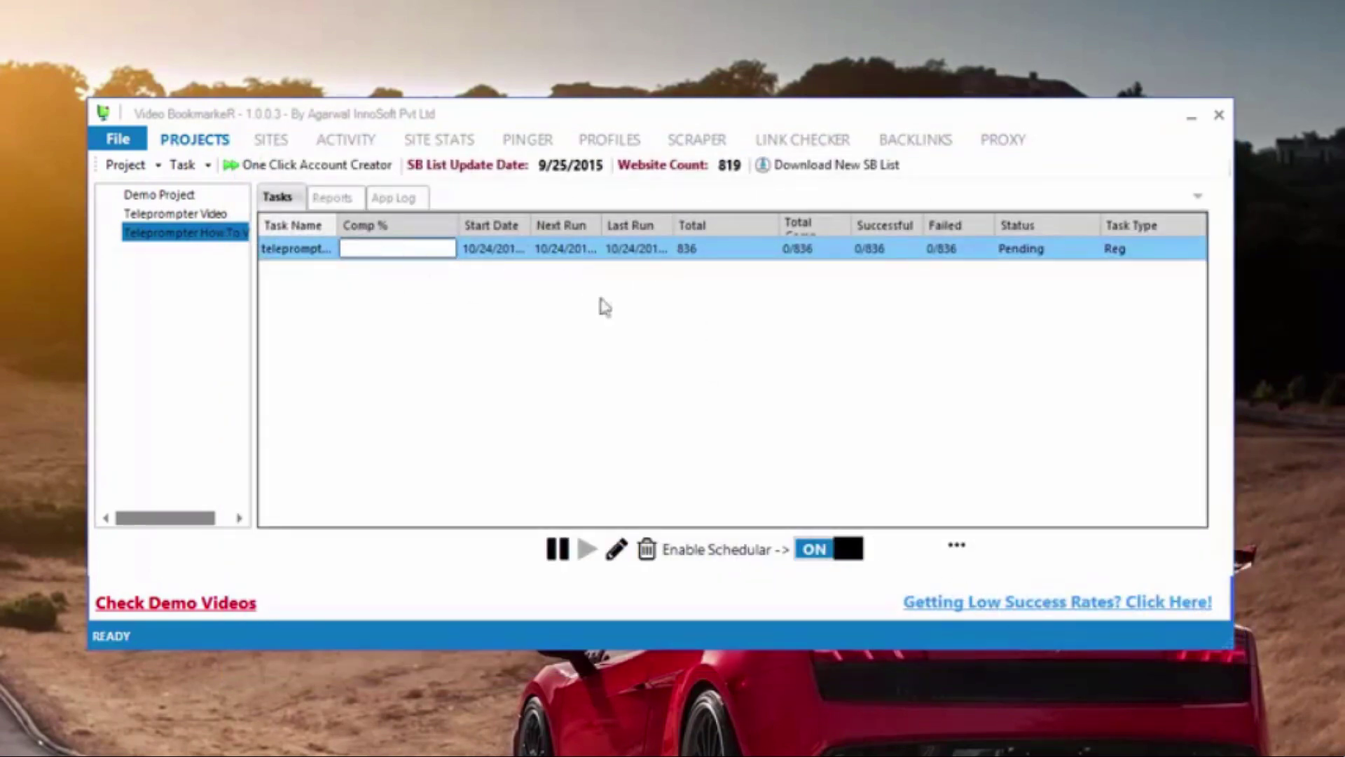
drag(453, 222, 478, 223)
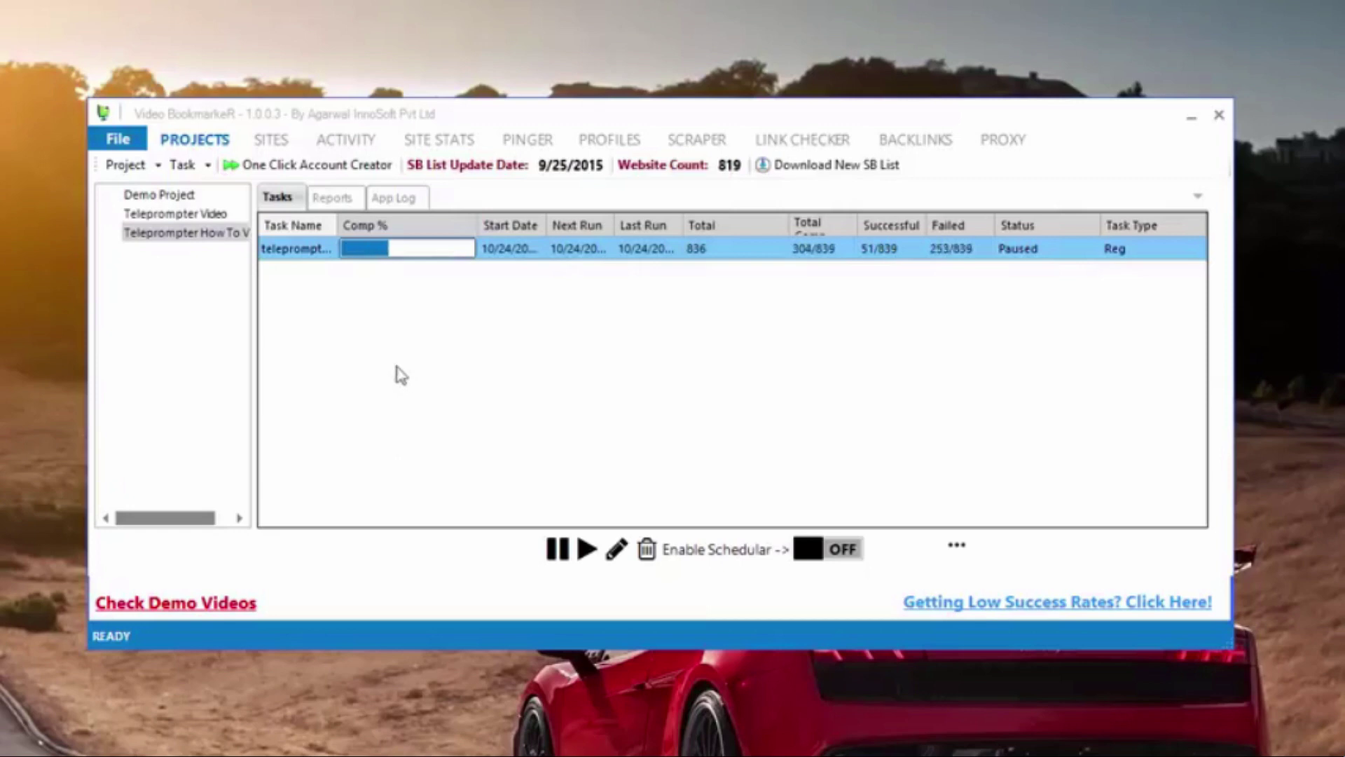
Create a bookmarking task named "teleprompter link building" for the Teleprompter How To Video project, using One Click Profile 8/31/2015 12:35:49 AM.
right_click(210, 238)
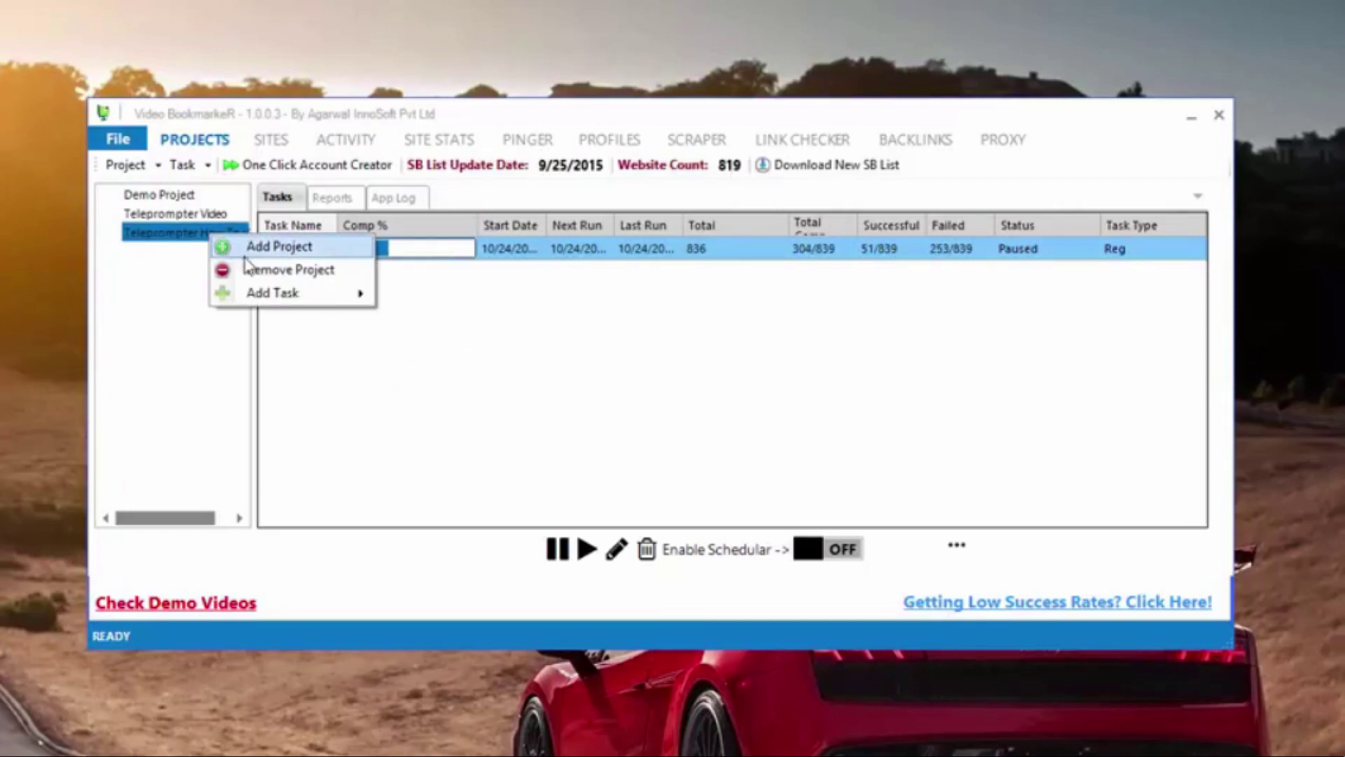
mouse_move(293, 295)
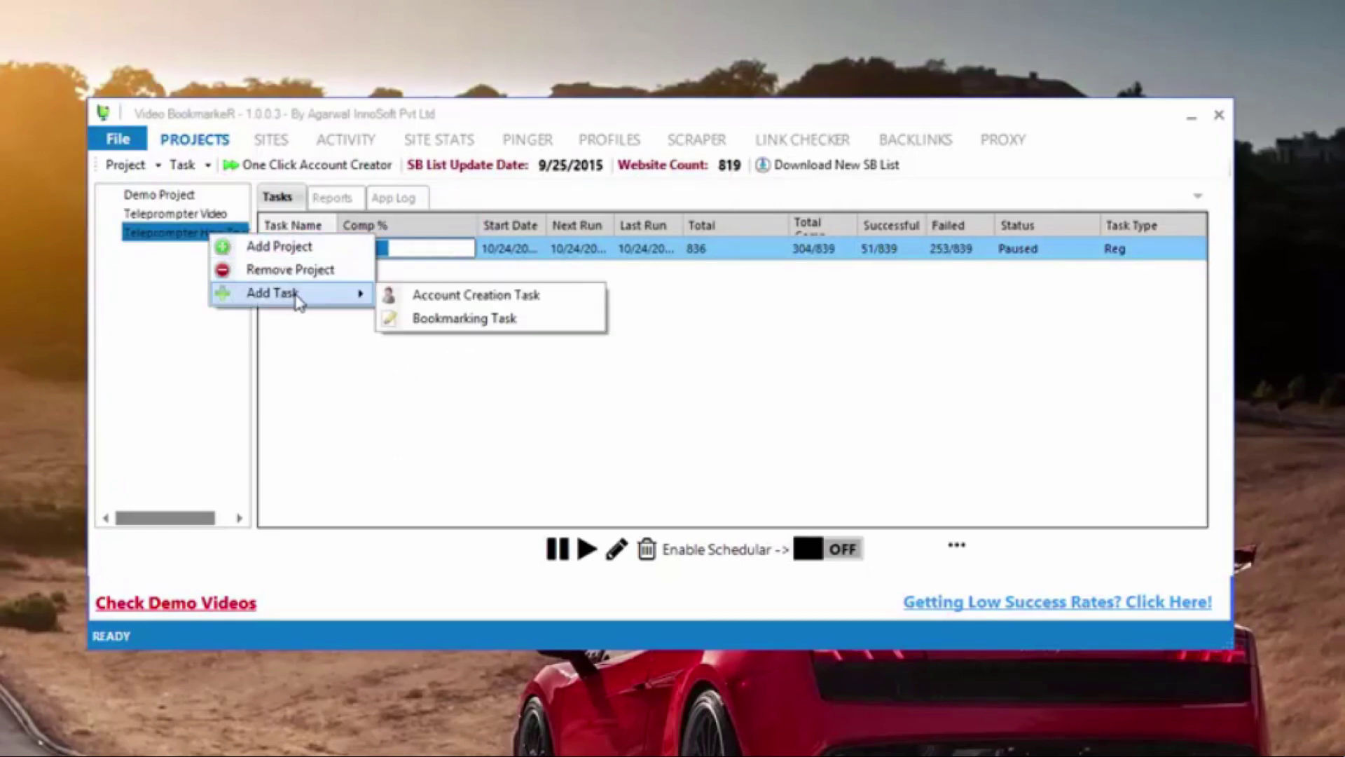
click(468, 320)
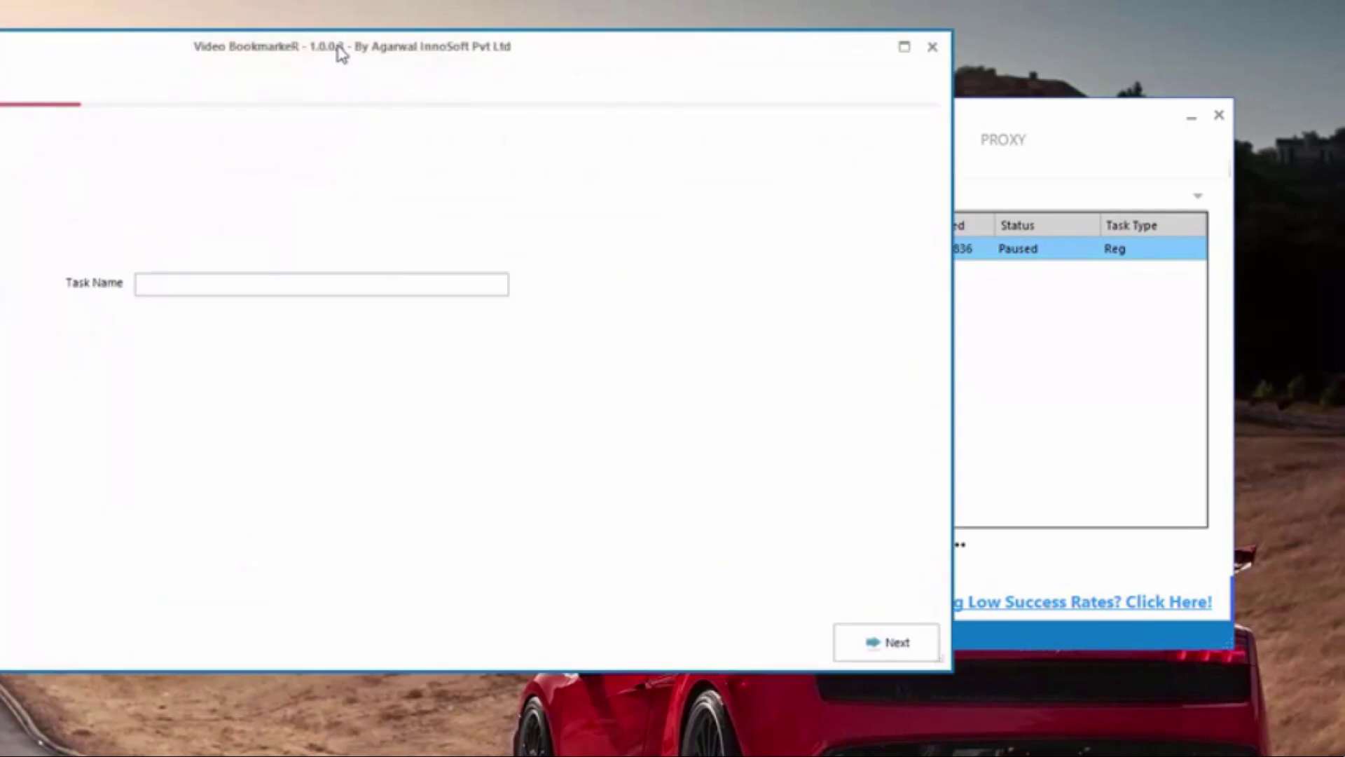
drag(341, 52, 691, 100)
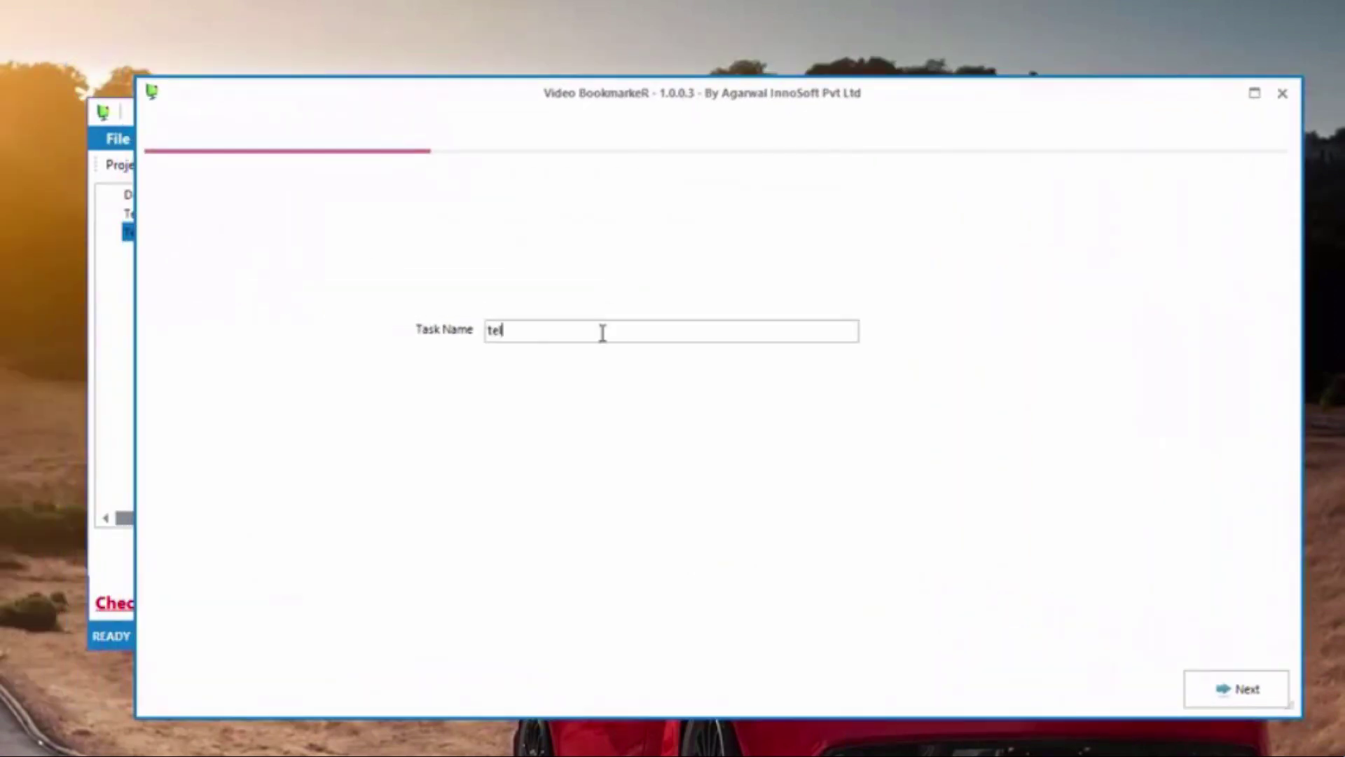
text(teleprompter link building)
click(1229, 697)
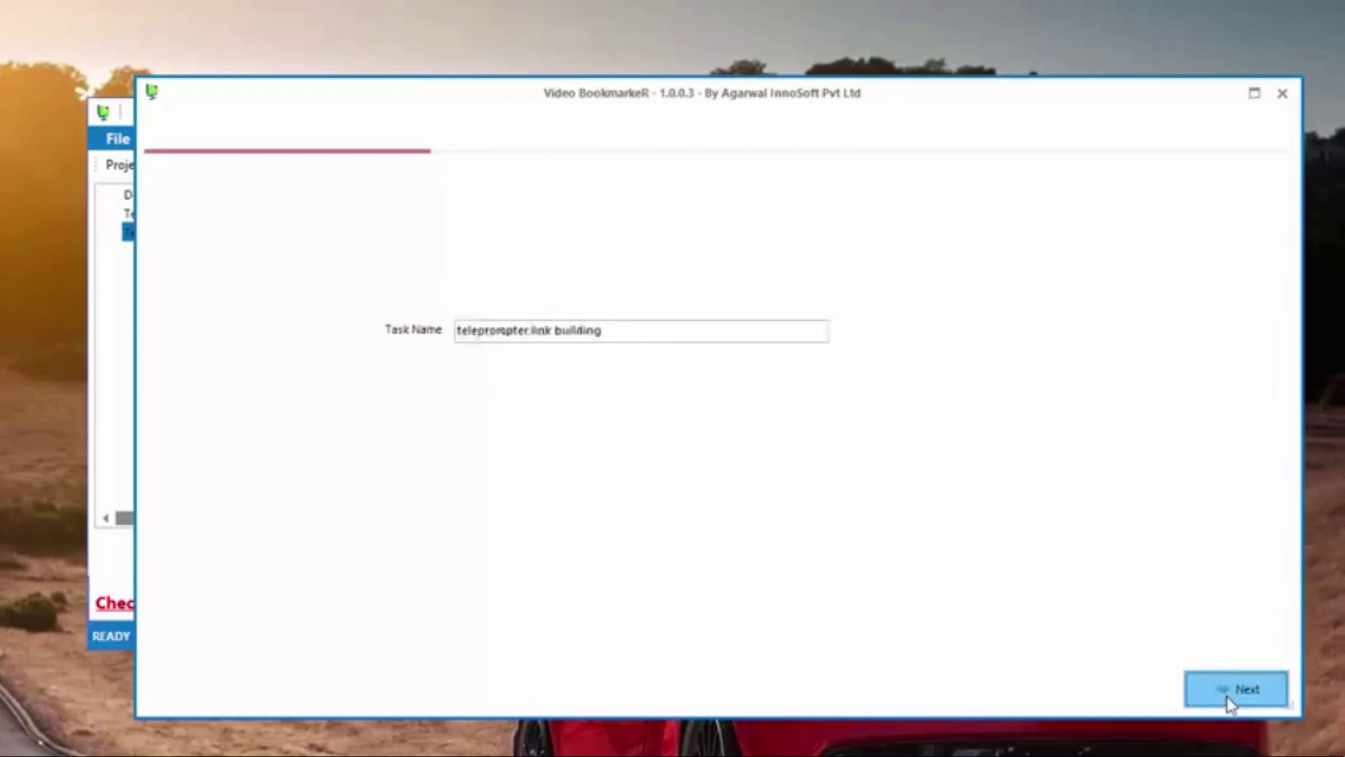
click(529, 321)
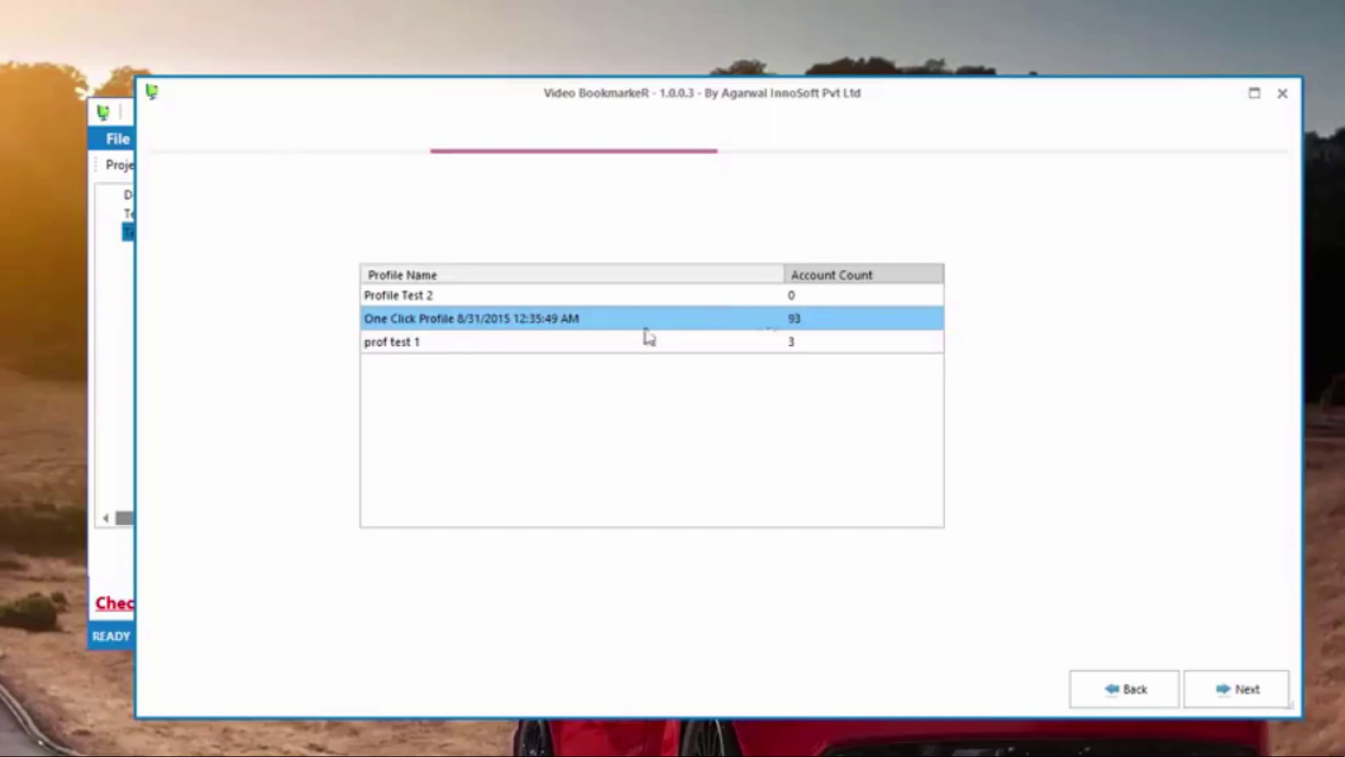
click(1223, 690)
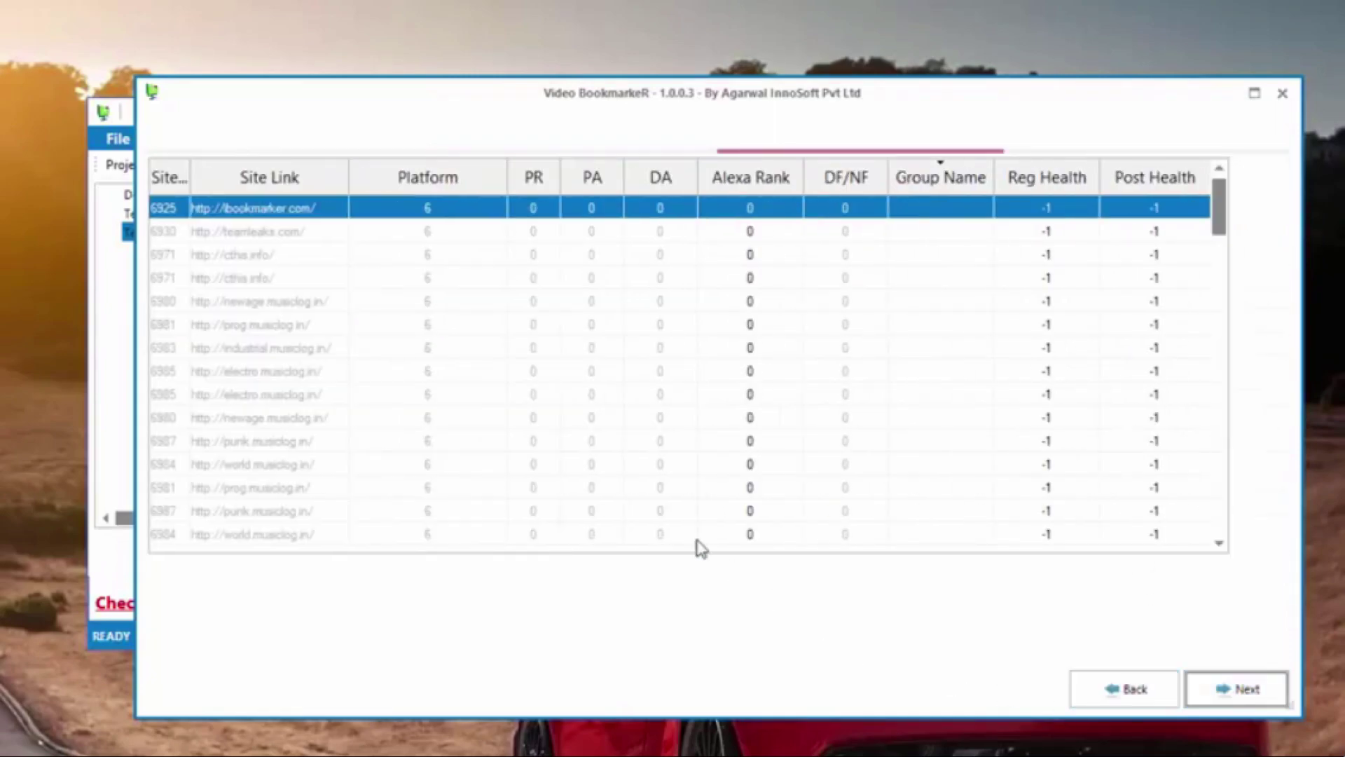
Select all listed sites for the bookmarking task and proceed to the link details.
mouse_move(1223, 210)
mouse_down()
mouse_move(1212, 516)
mouse_move(1217, 210)
mouse_up()
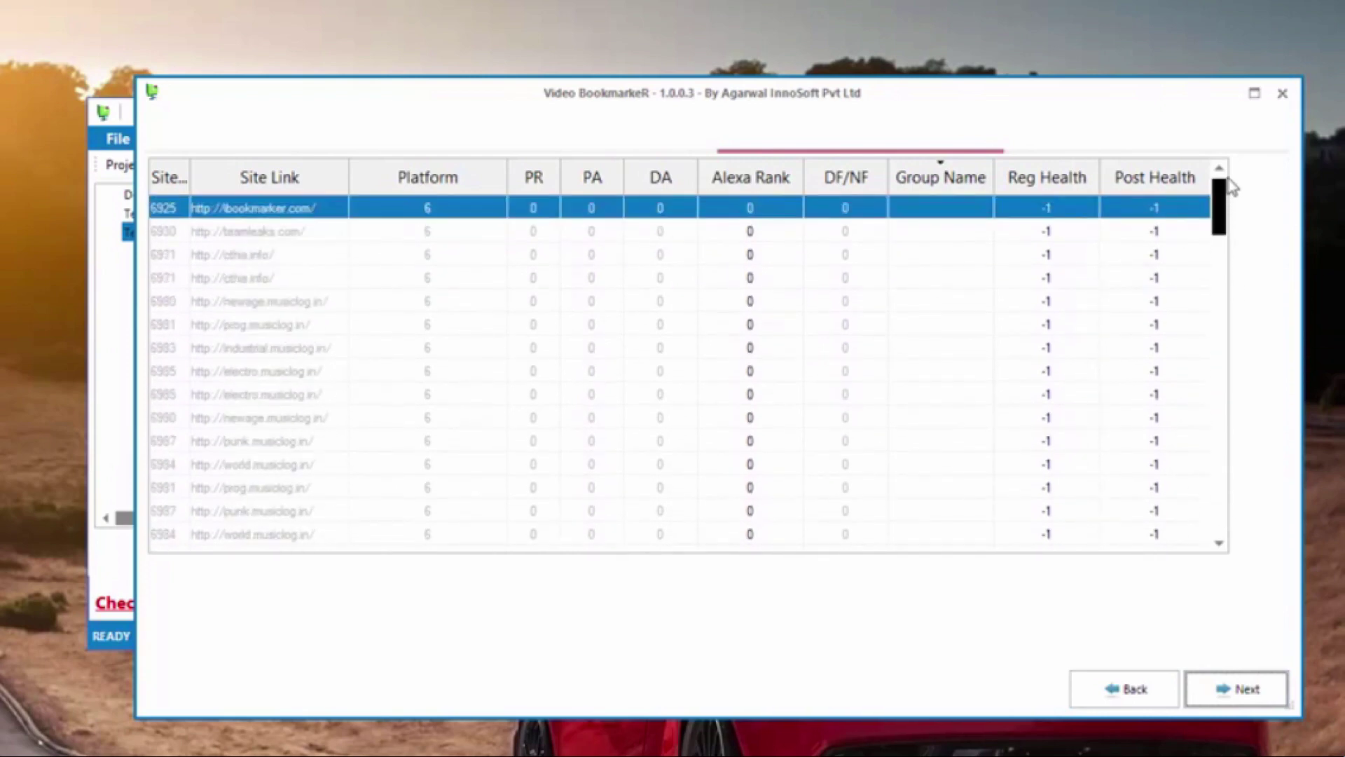
click(302, 210)
drag(301, 209, 301, 246)
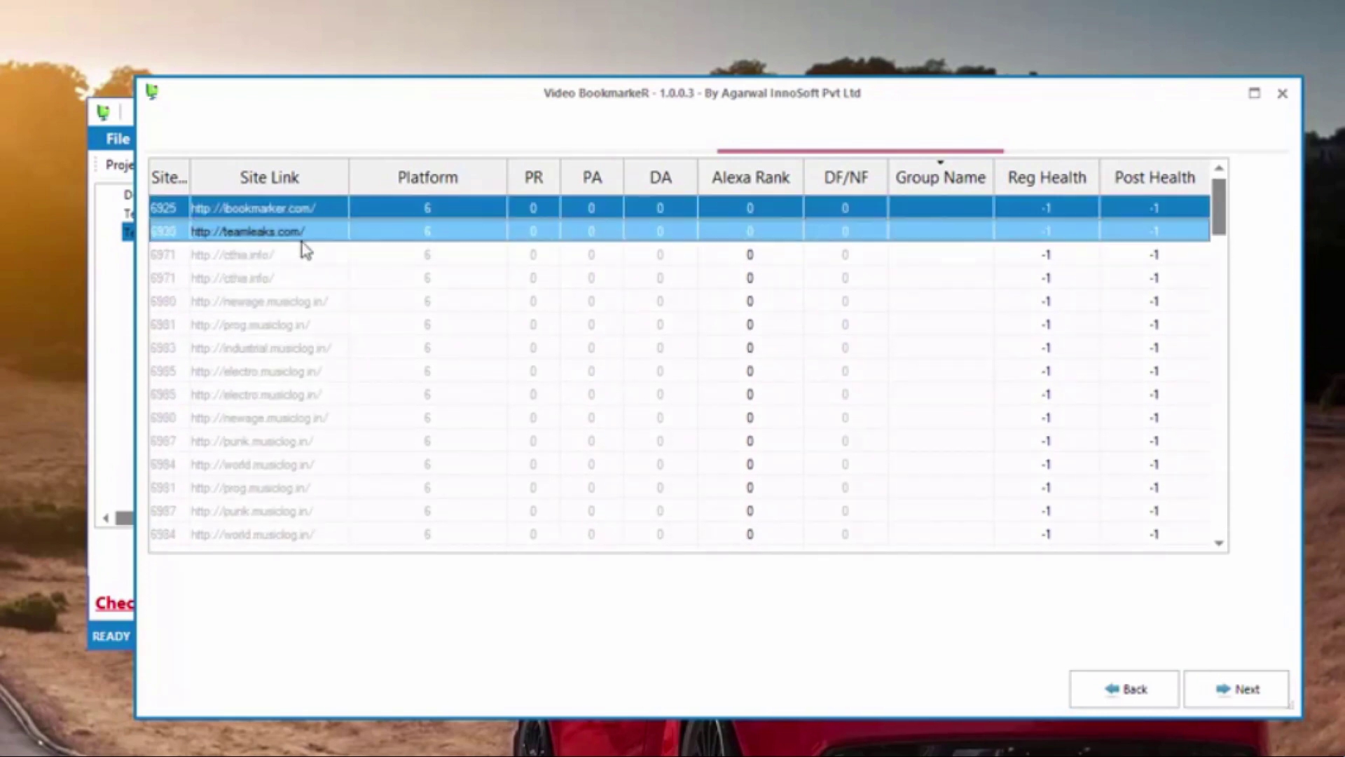
click(307, 214)
mouse_move(1219, 218)
mouse_down()
mouse_move(1222, 534)
mouse_move(1226, 201)
mouse_up()
shift+click(271, 545)
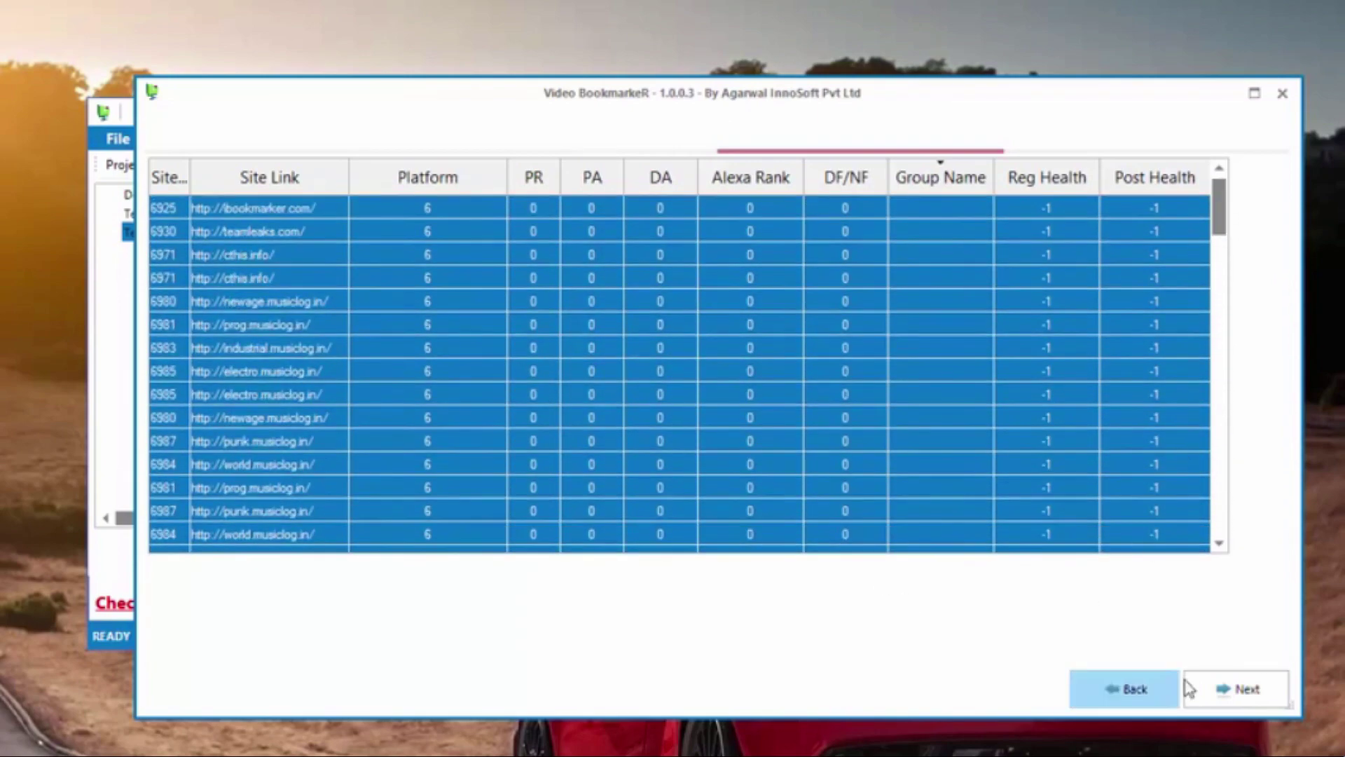
click(1238, 688)
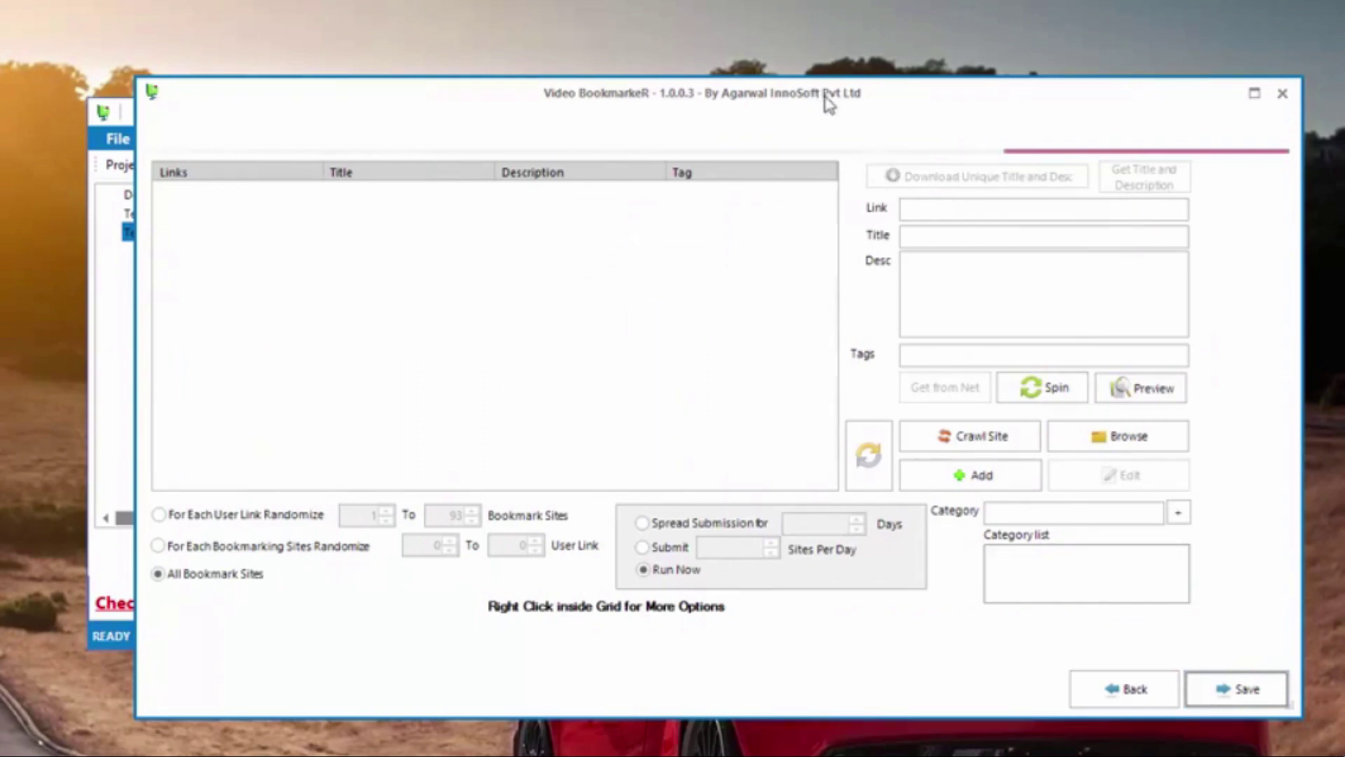
Copy the URL of the DIY $15 teleprompter video from YouTube in the browser and paste it as the bookmarking task's link.
drag(863, 106, 809, 69)
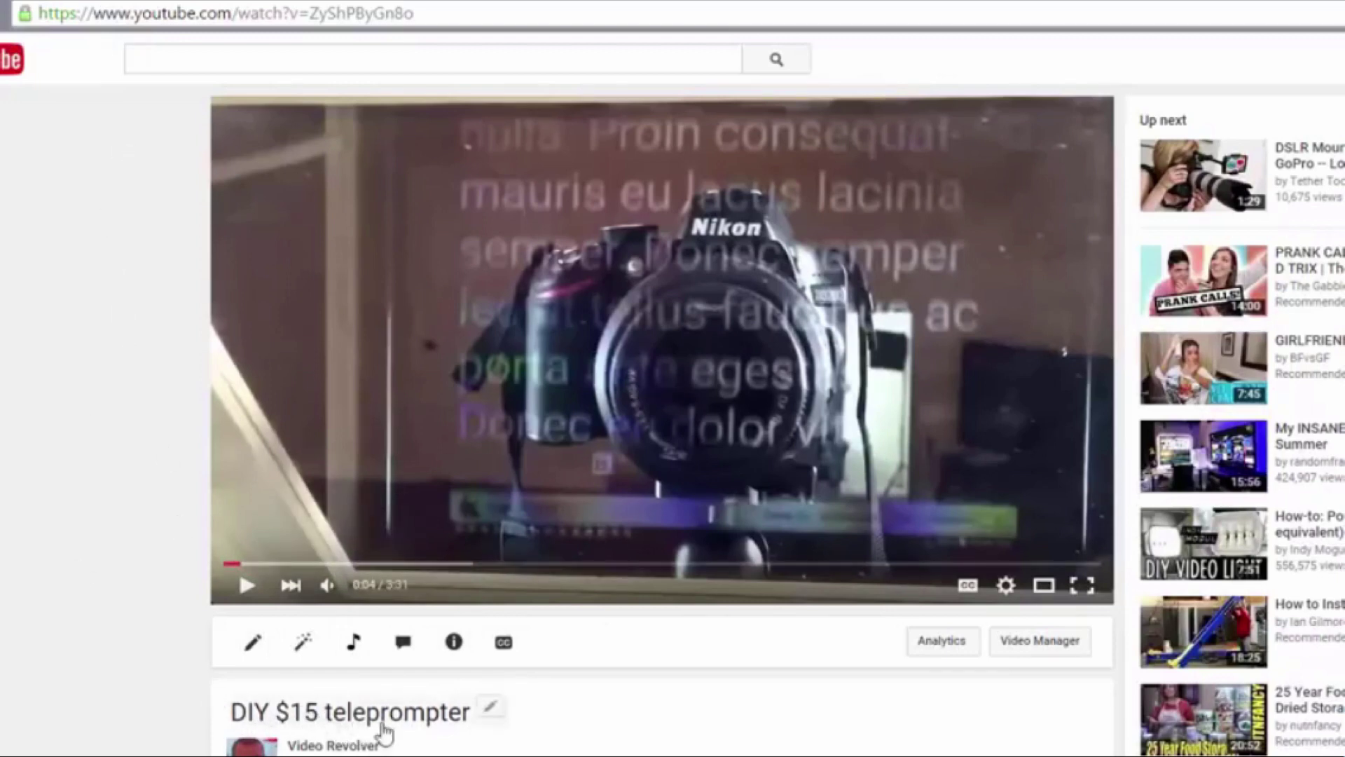
click(182, 11)
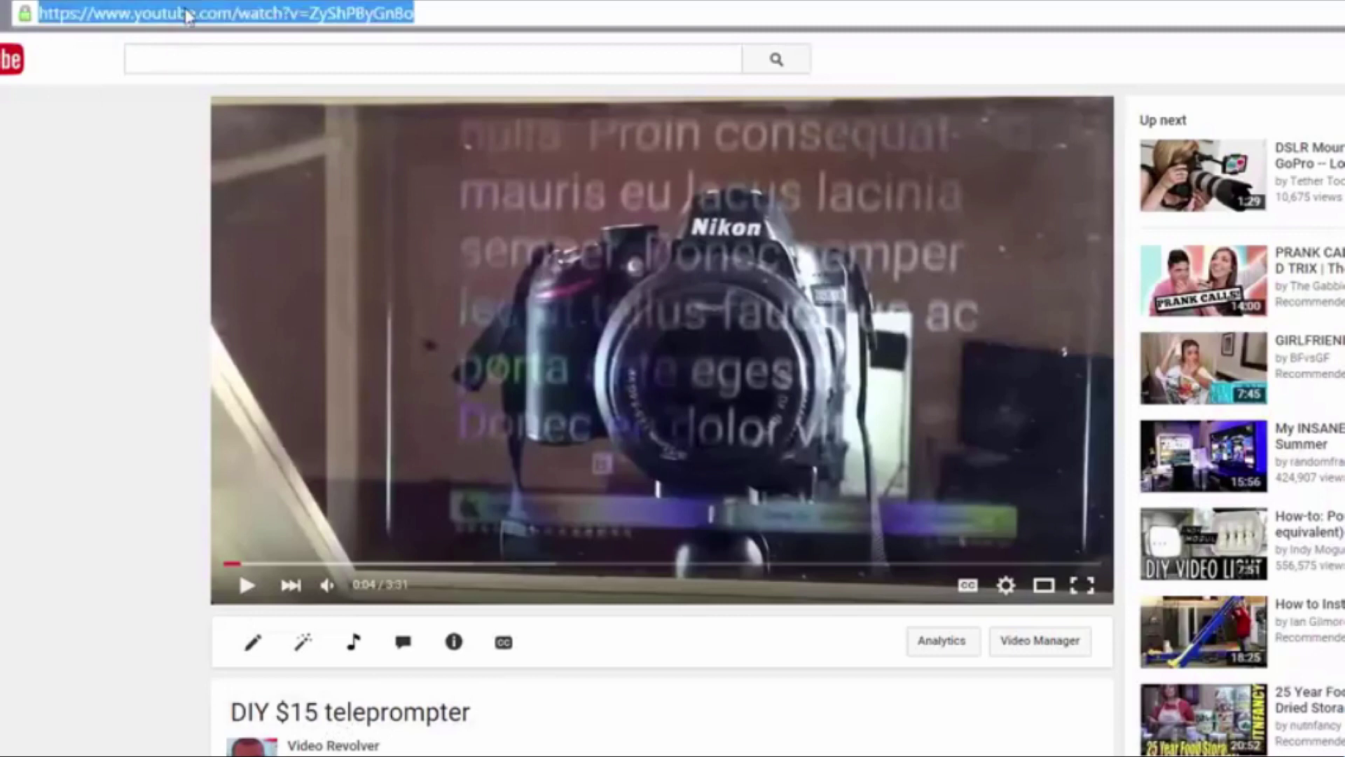
right_click(184, 11)
click(263, 90)
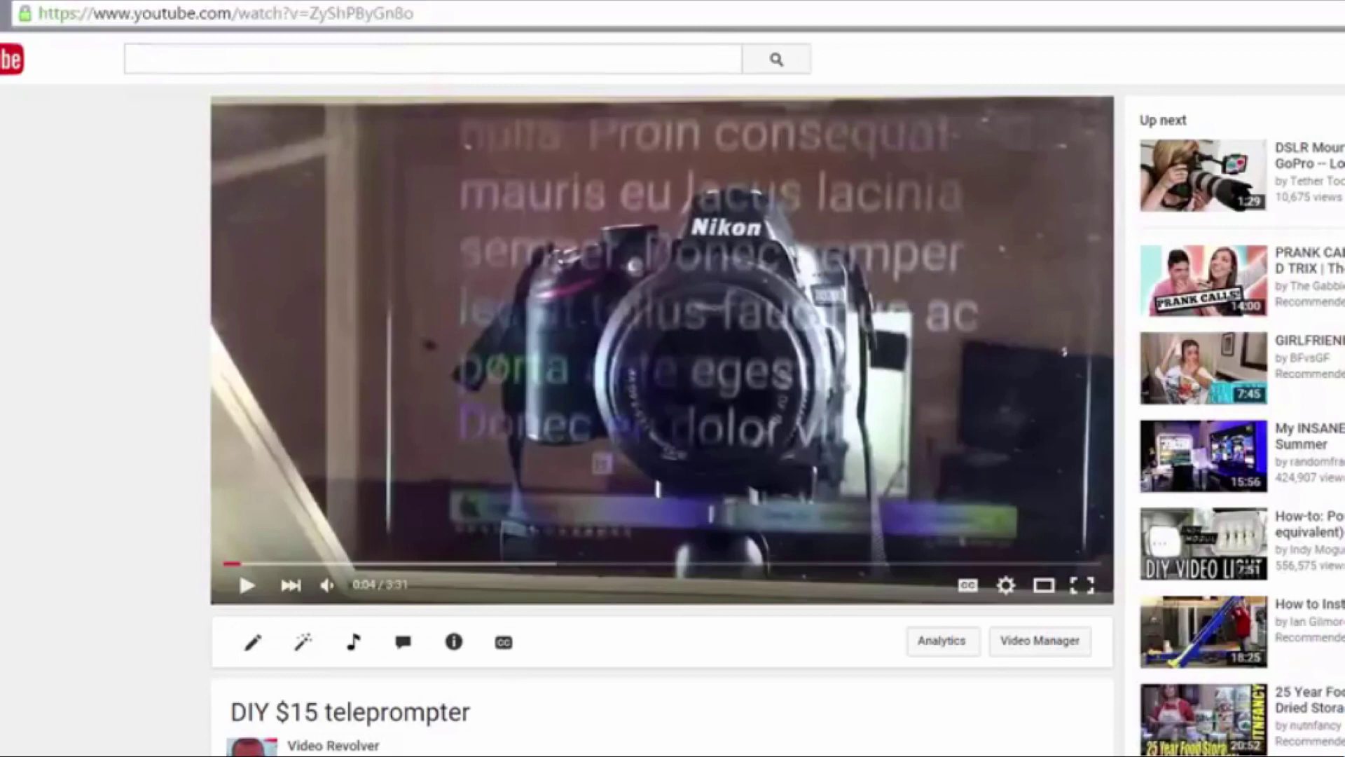
key(alt+Tab)
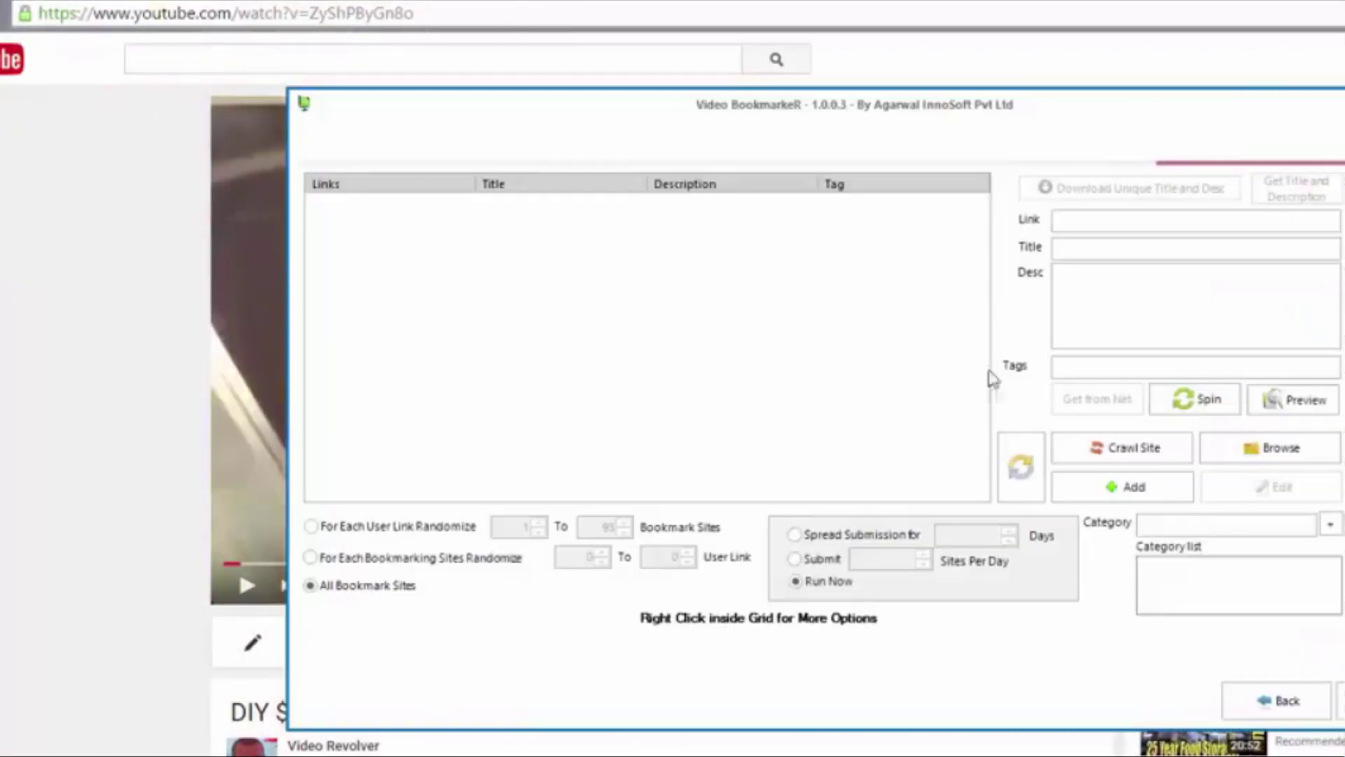
key(ctrl+v)
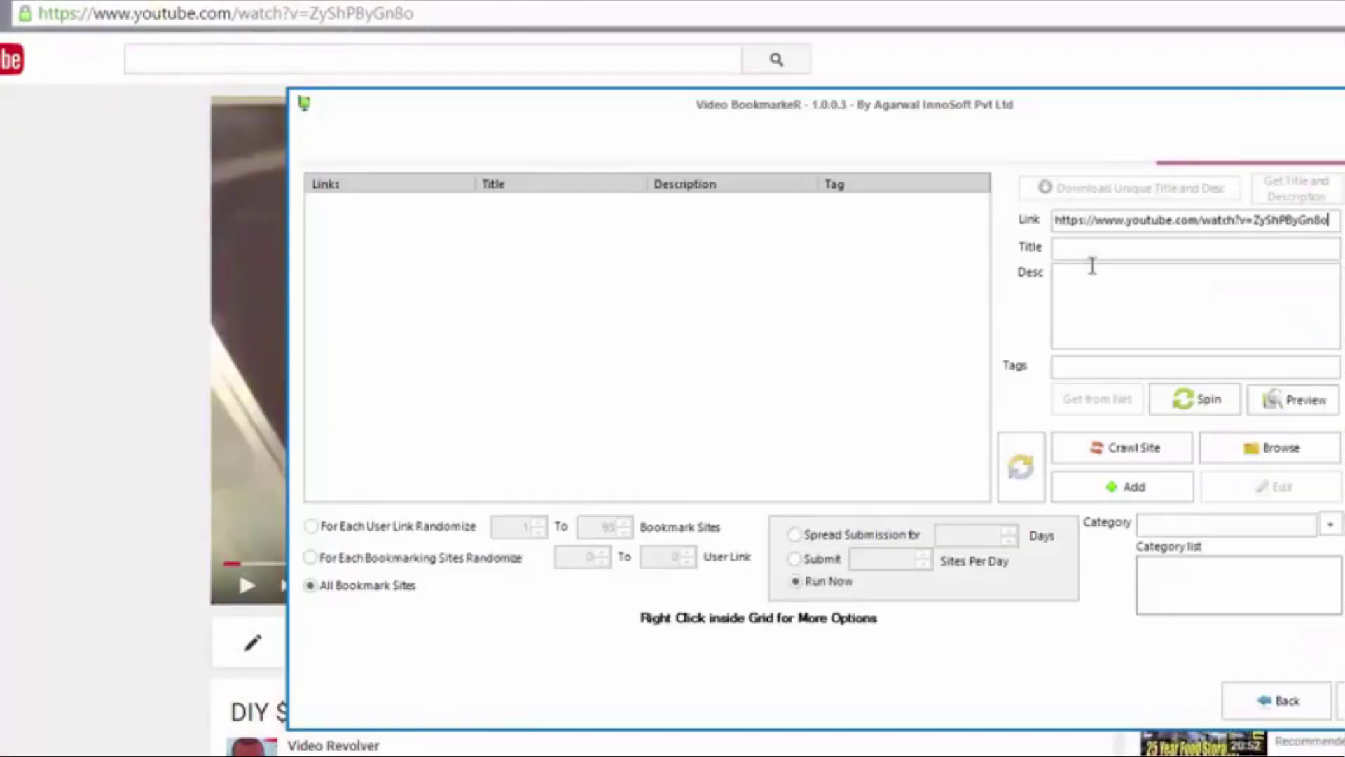
Title the link "DIY Teleprompter" and enter the description "How to create a DIY teleprompter for only $15.".
click(1093, 250)
click(1201, 335)
drag(1063, 114, 1069, 124)
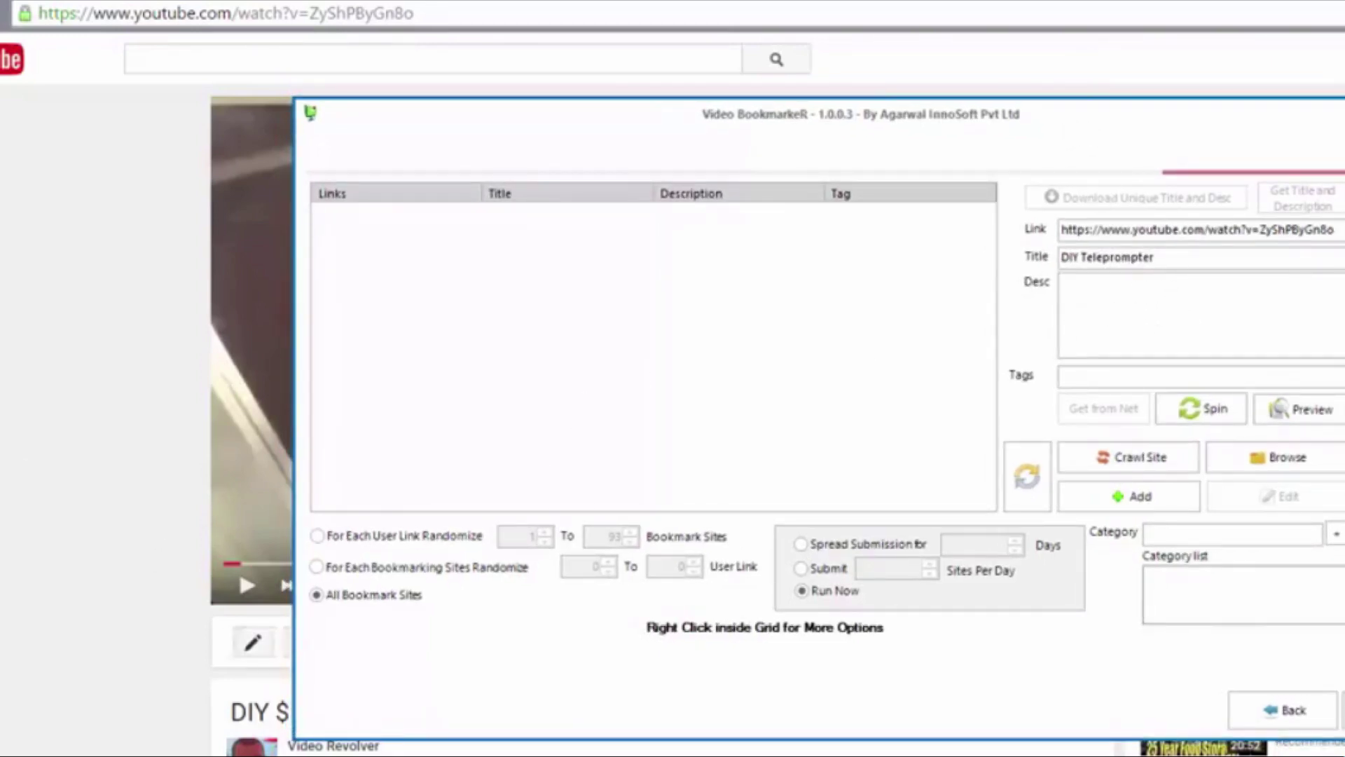
click(1189, 419)
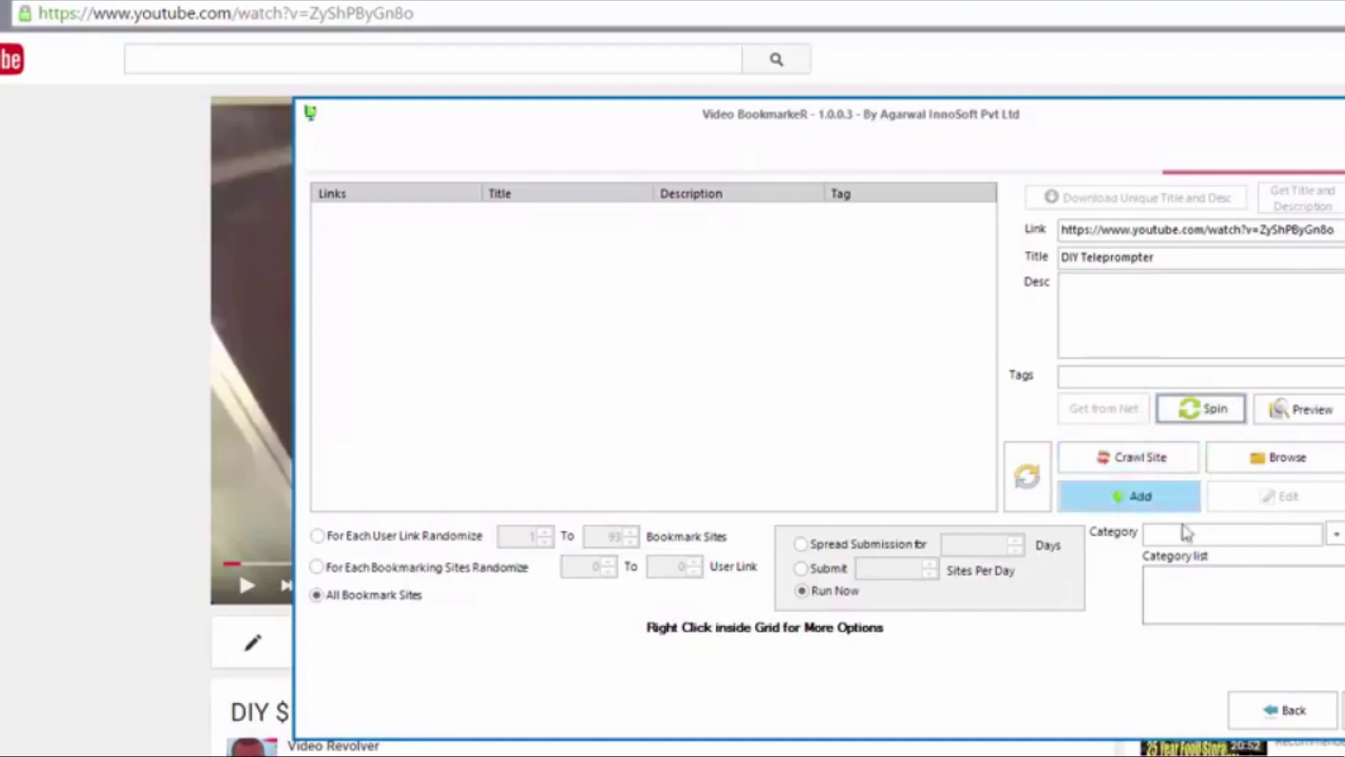
click(1121, 318)
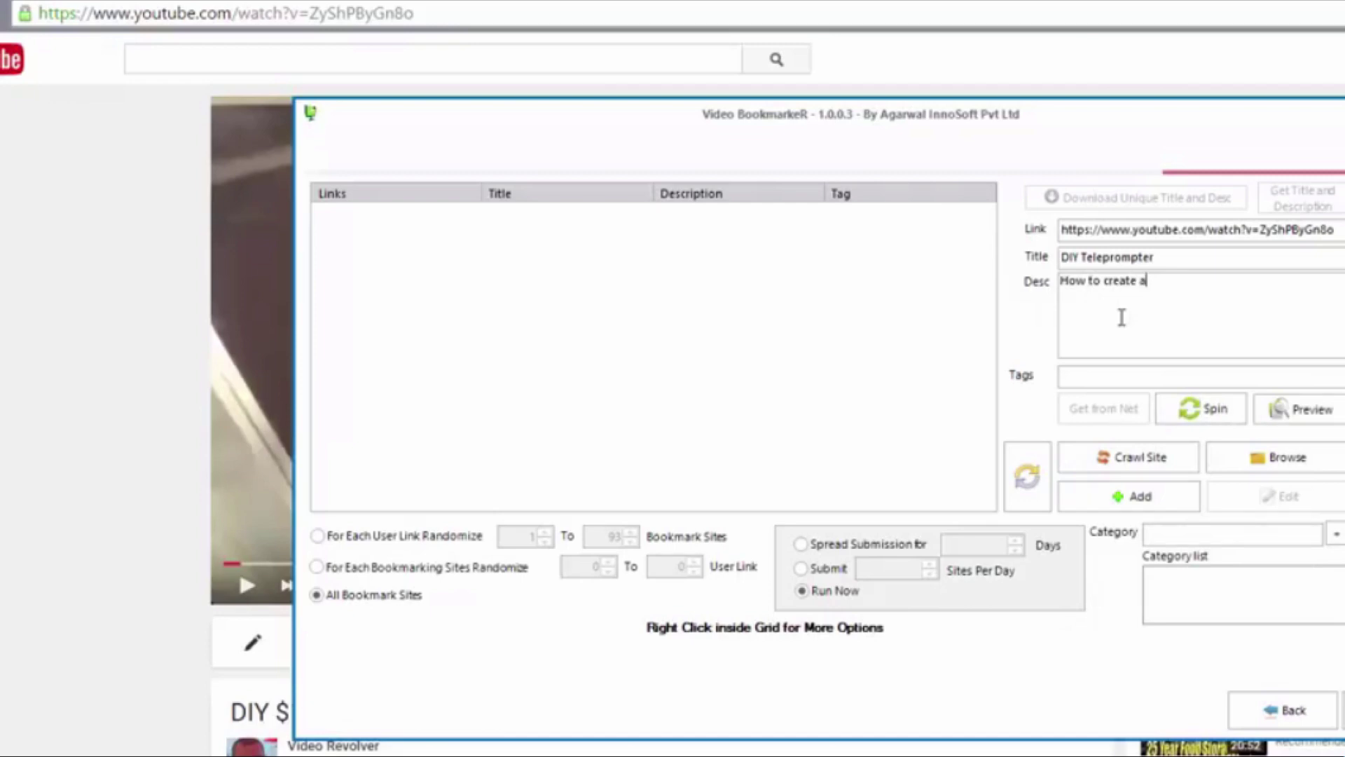
text(How to create a DIY teleprompter for only $15.)
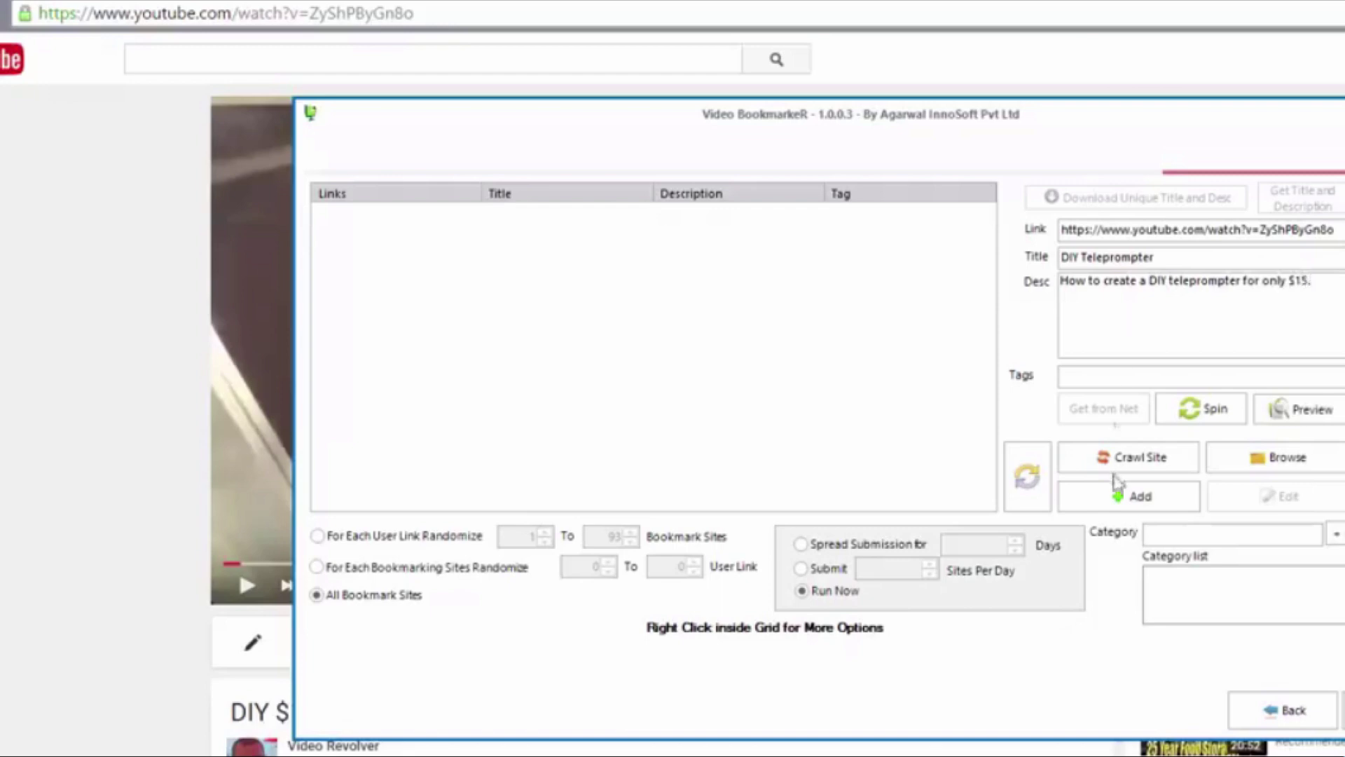
Enter the tags "diy teleprompter, teleprompter" and add the link to the task's link list.
click(1088, 378)
text(diy teleprompter, teleprompter)
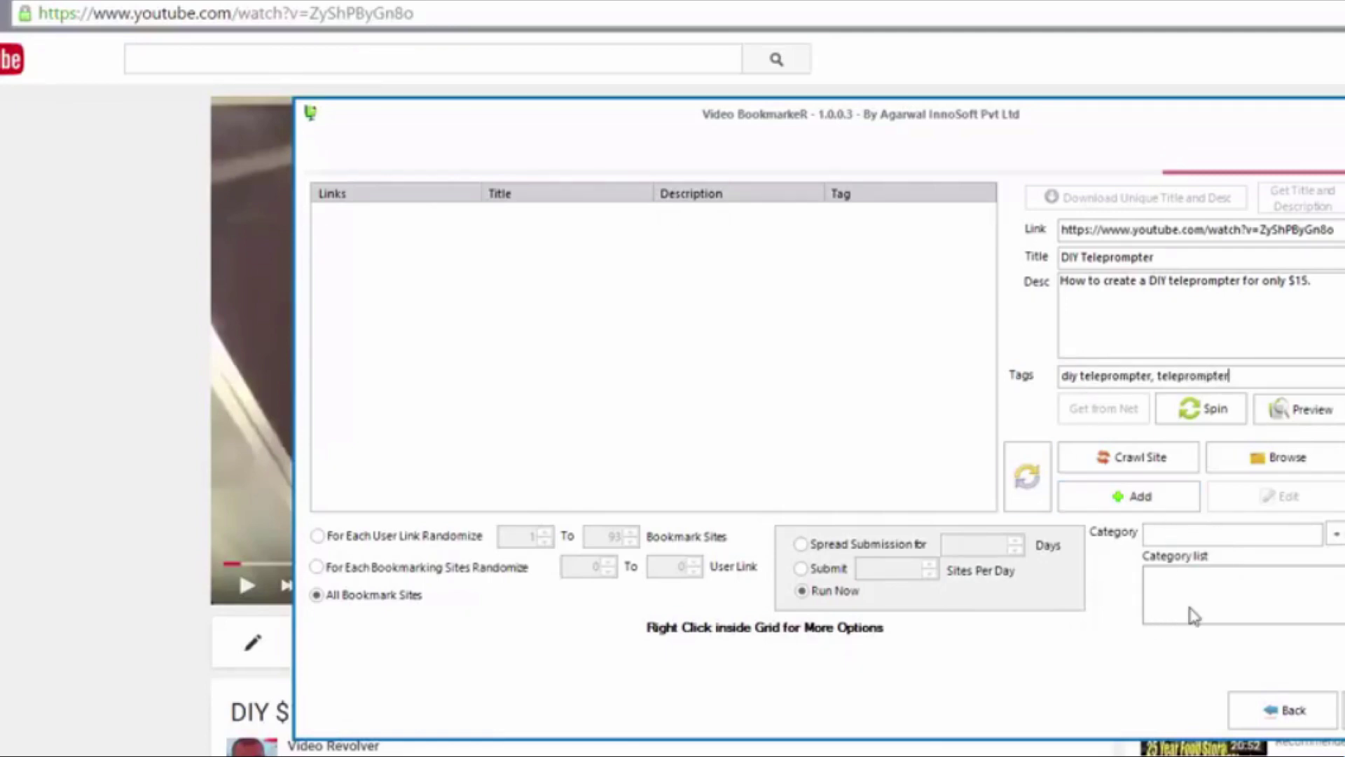
click(1140, 494)
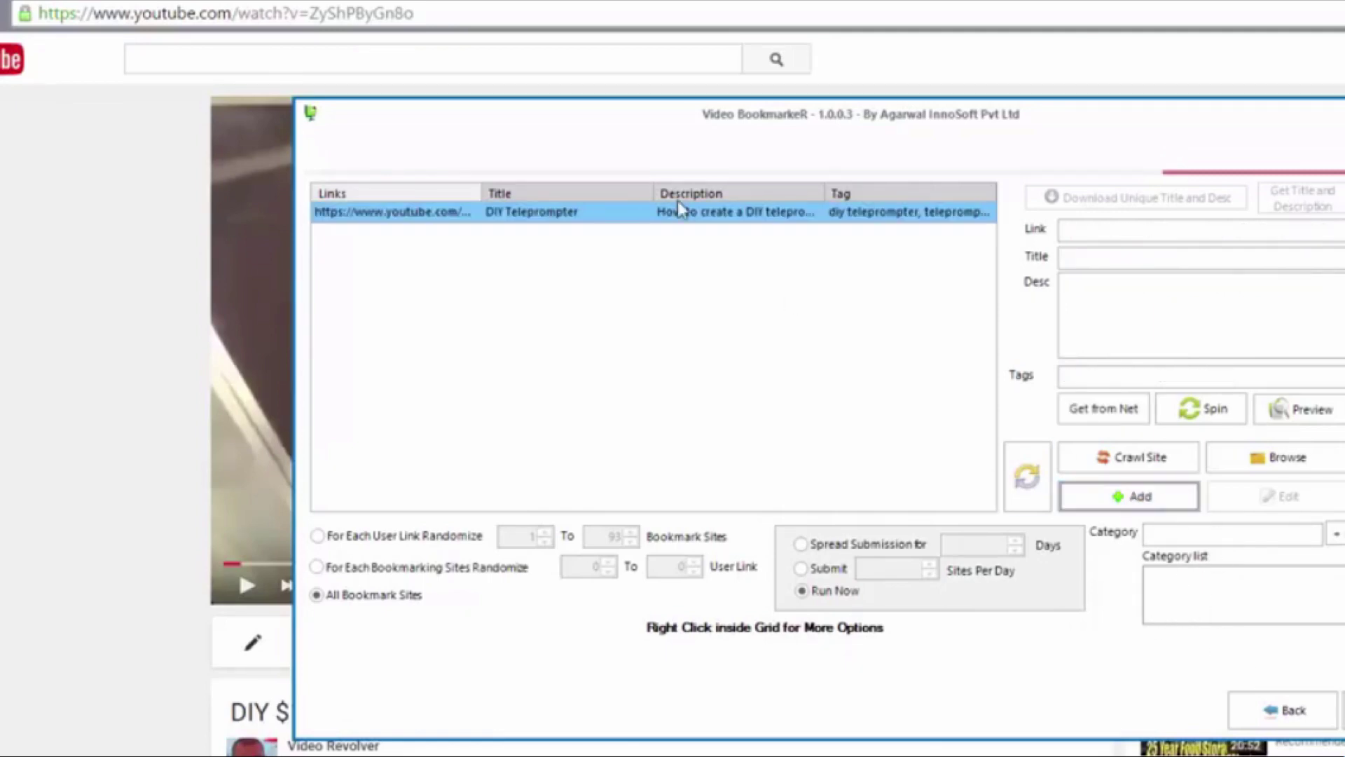
Switch to YouTube in the browser, open the Video Vibe Pro video from the Video Revolver channel's videos and pause it.
click(1085, 229)
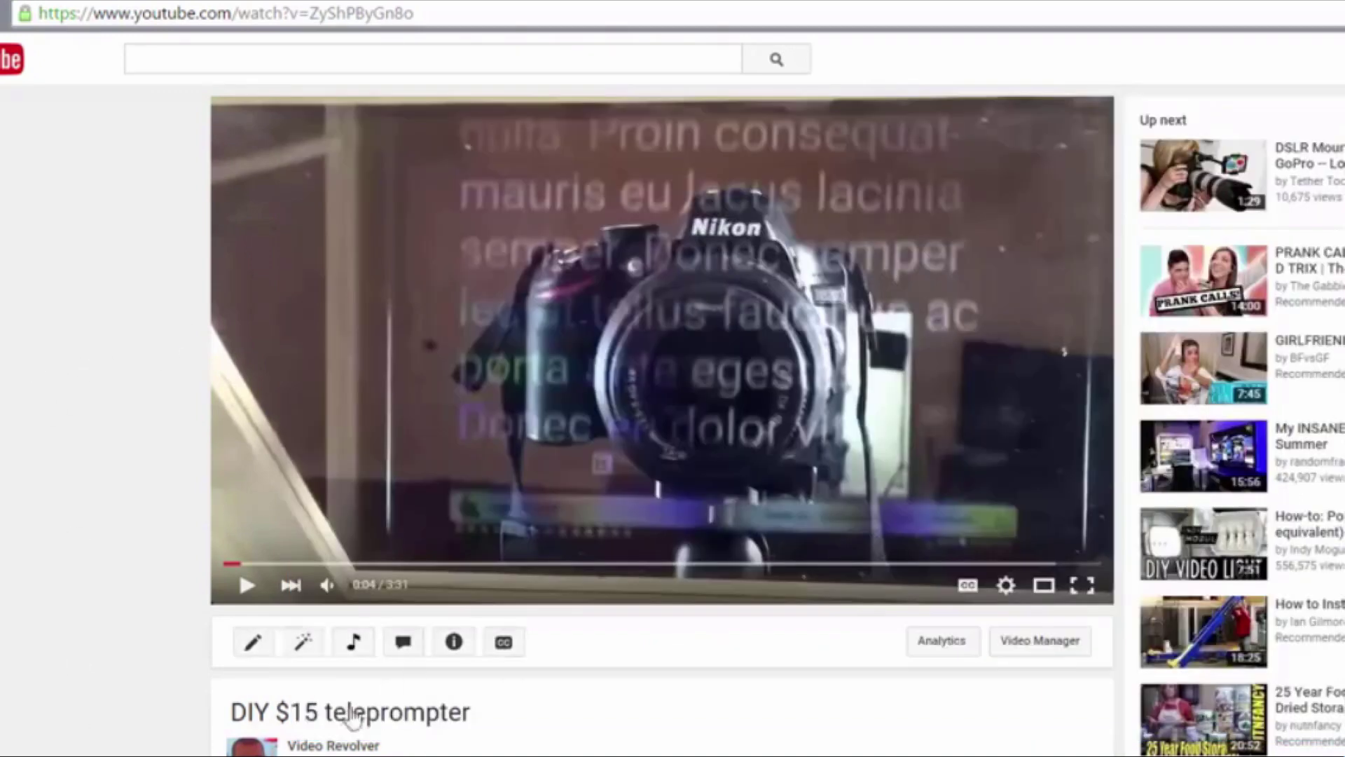
click(334, 747)
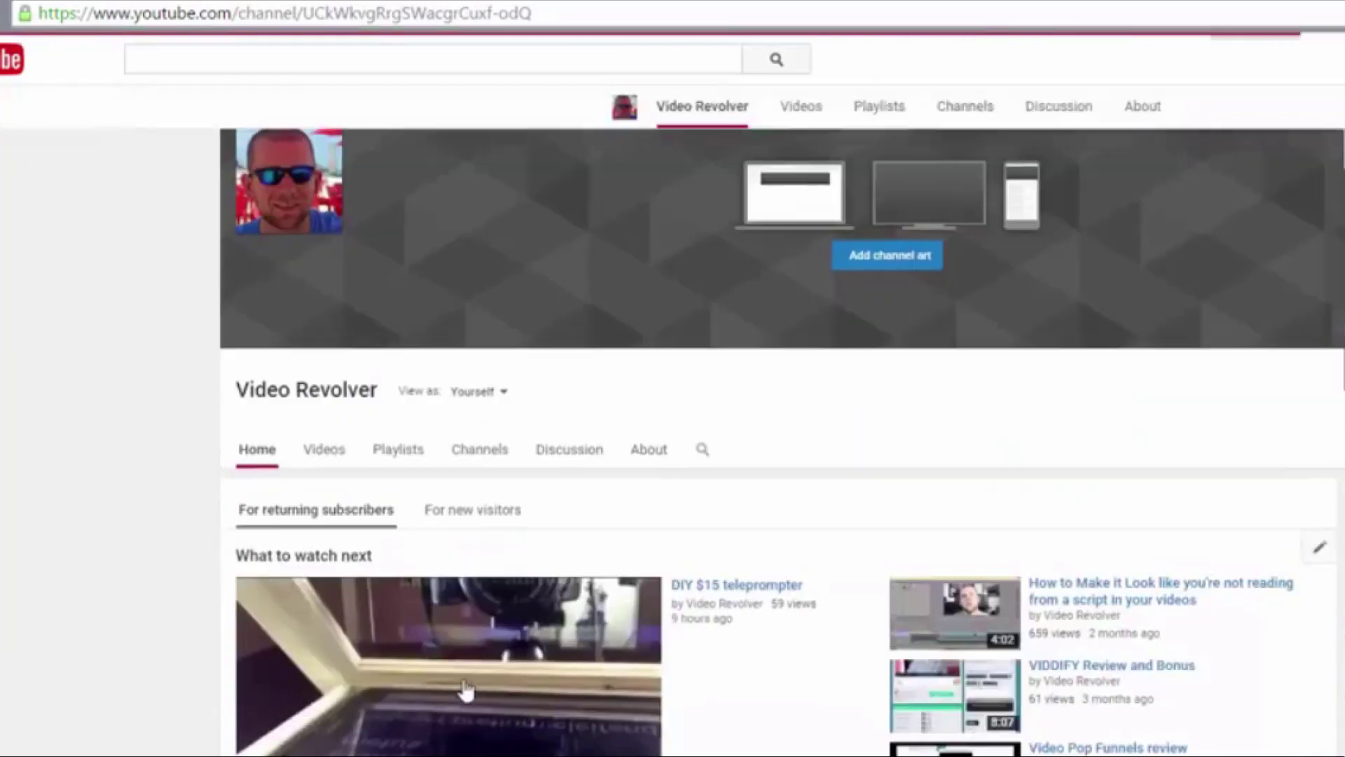
click(328, 472)
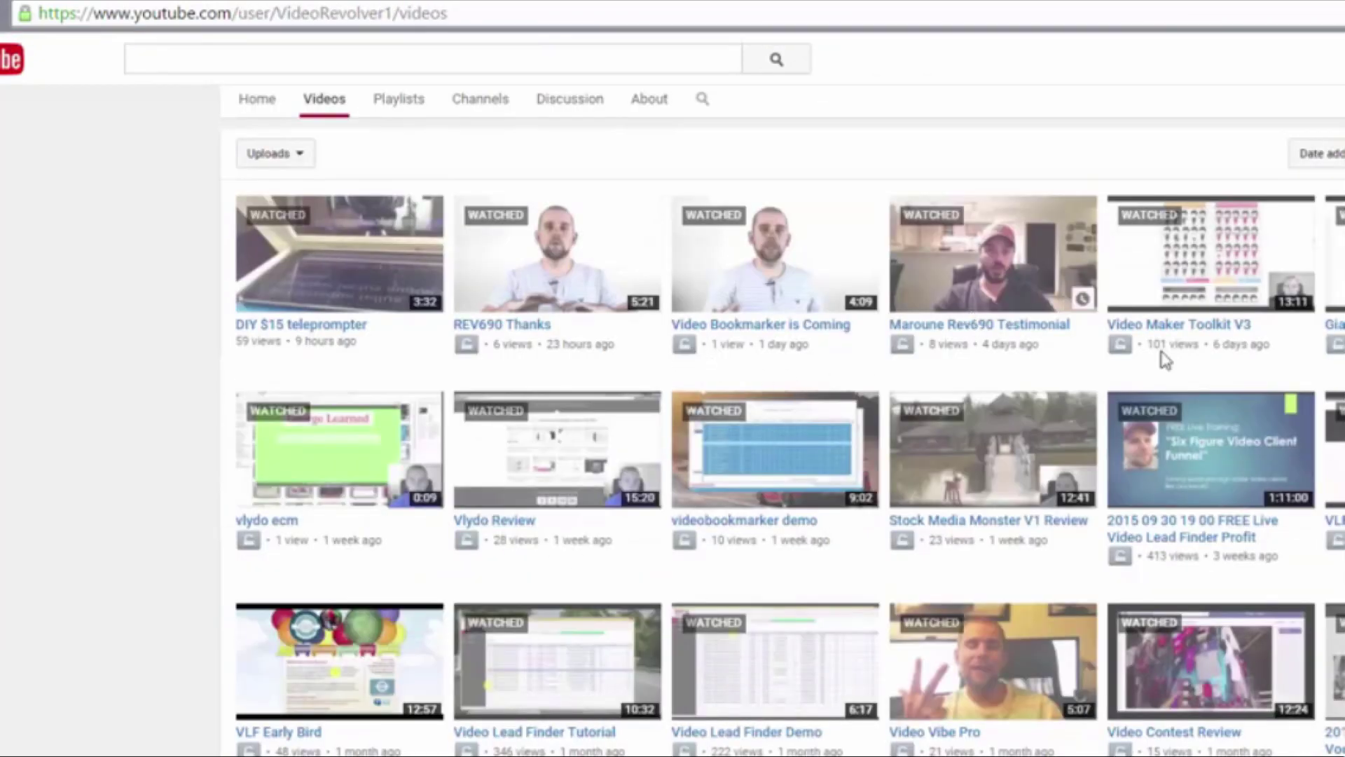
scroll(1023, 641, down, 6)
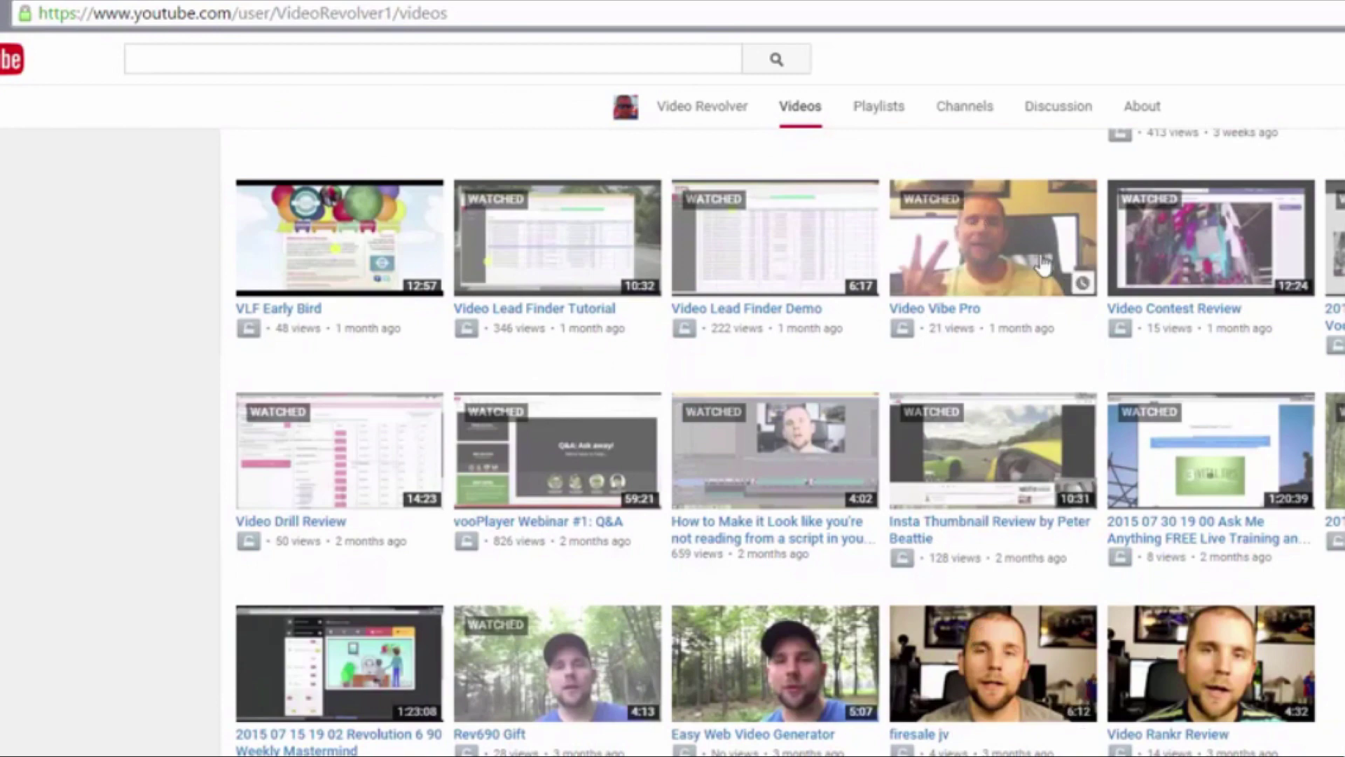
click(998, 249)
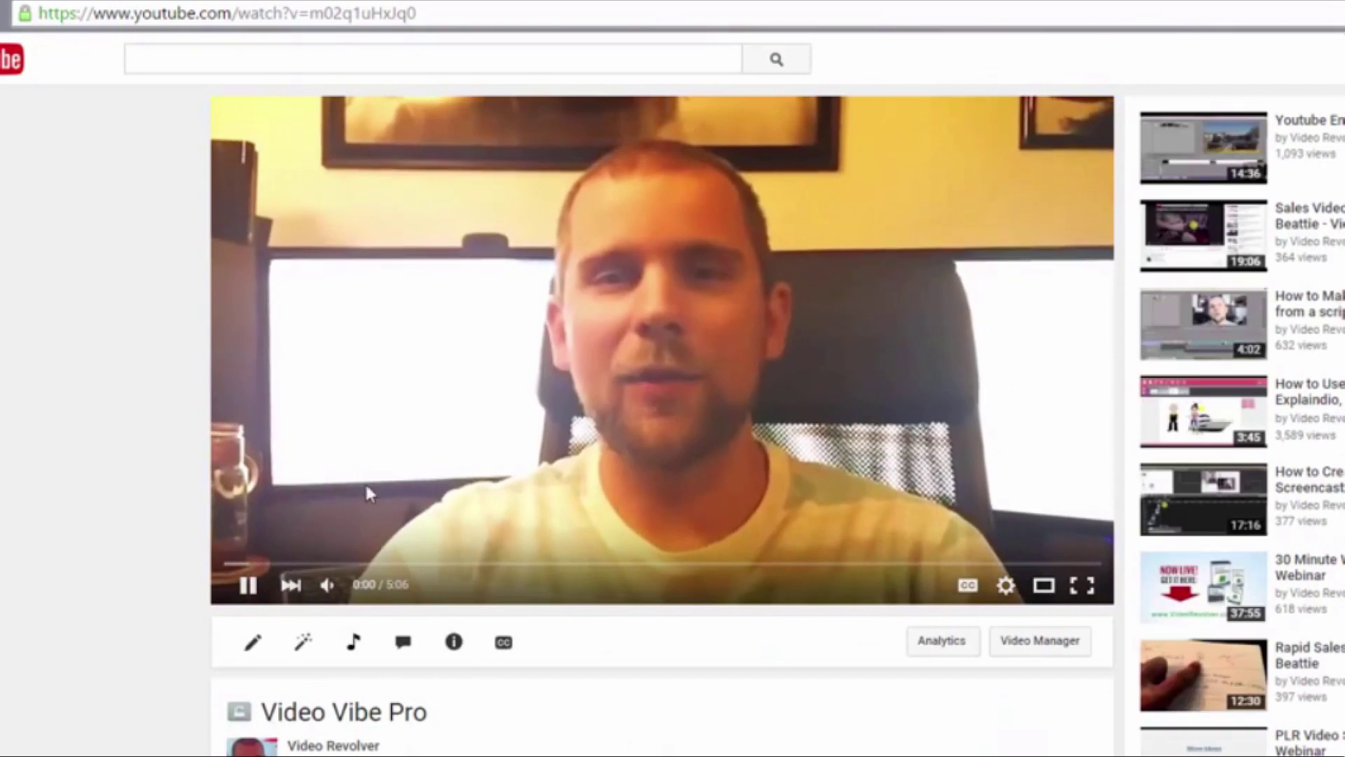
click(378, 321)
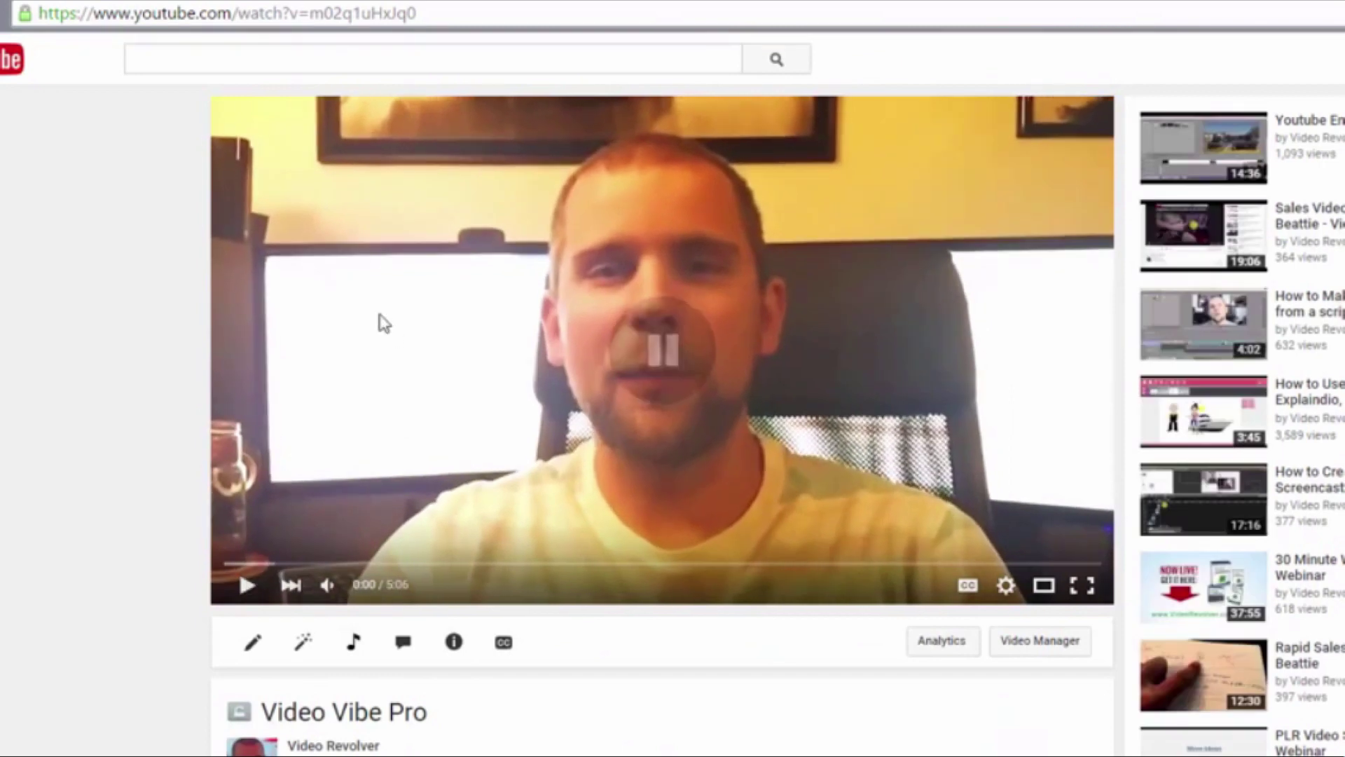
Copy the Video Vibe Pro video's URL and paste it as a second link in the Video BookmarkeR task.
click(226, 15)
right_click(225, 15)
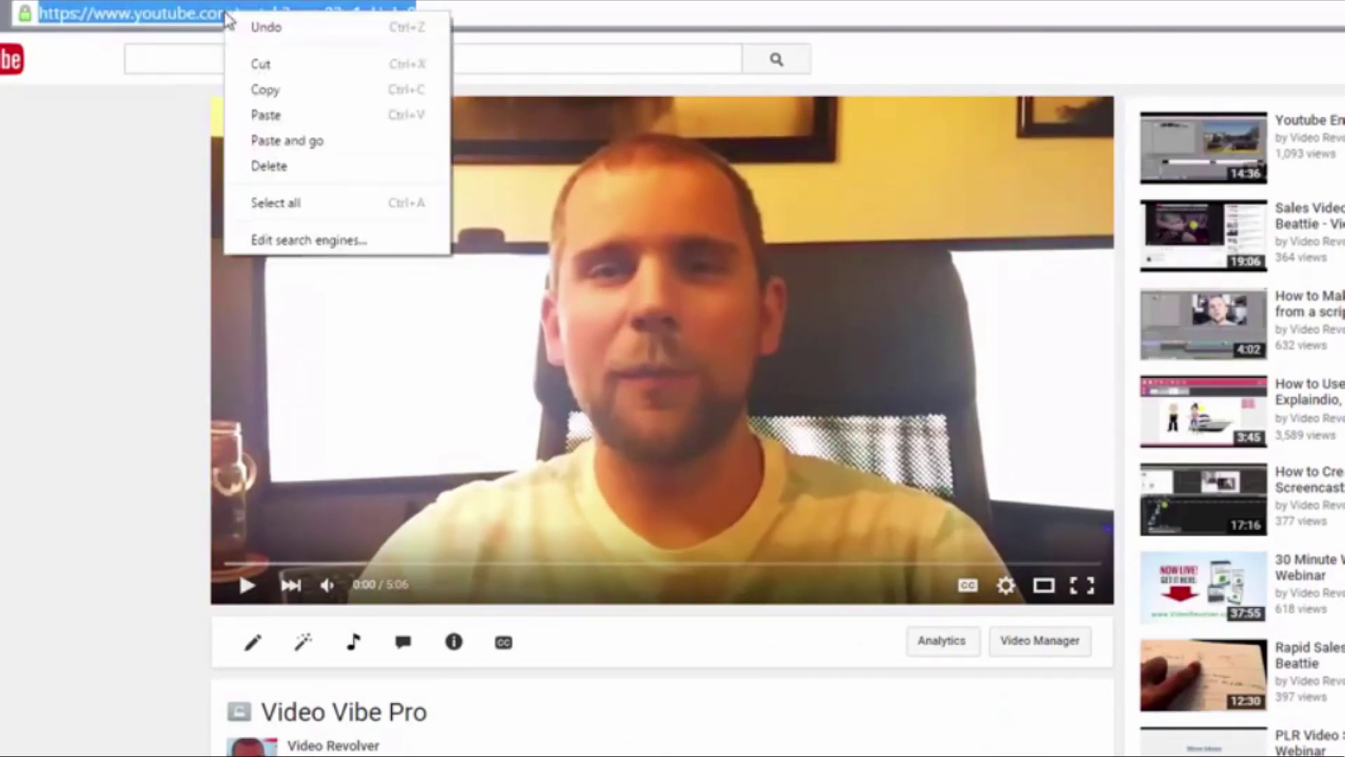
click(288, 93)
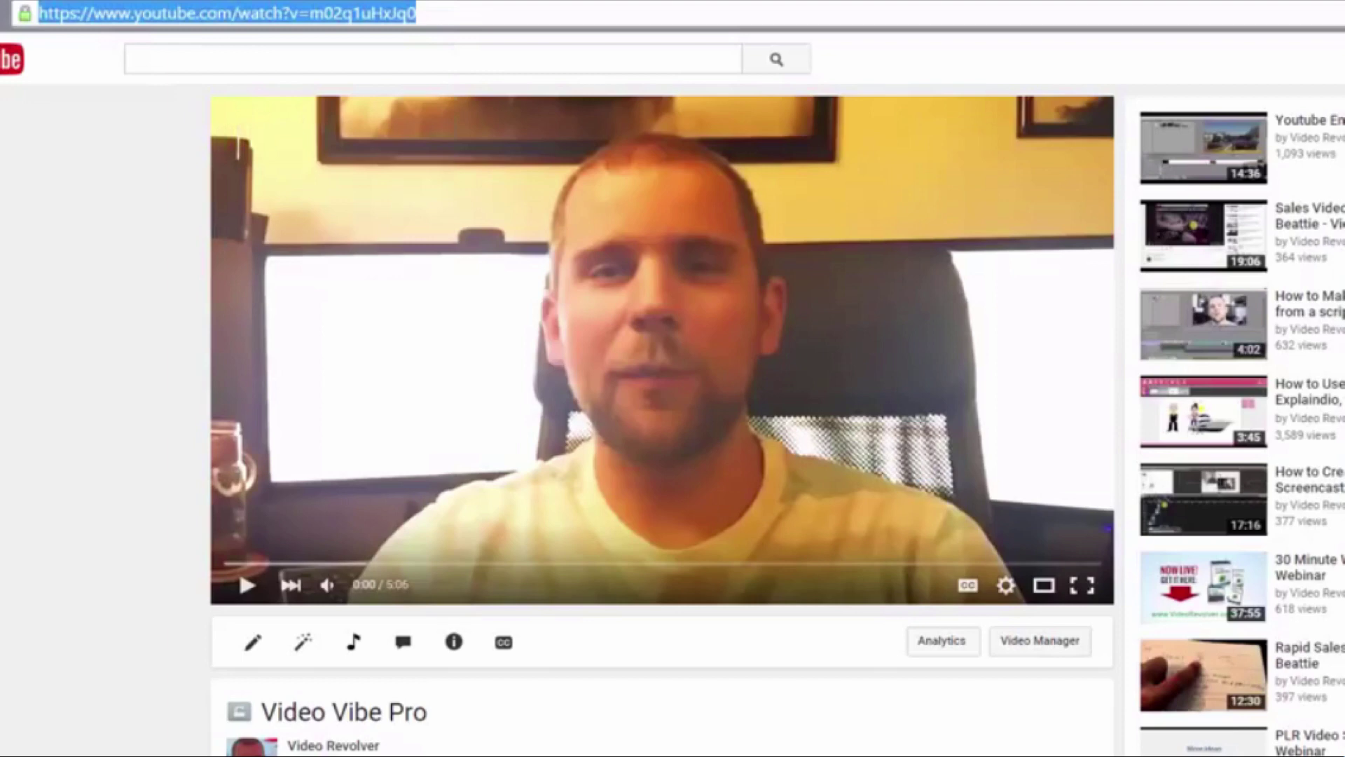
key(alt+Tab)
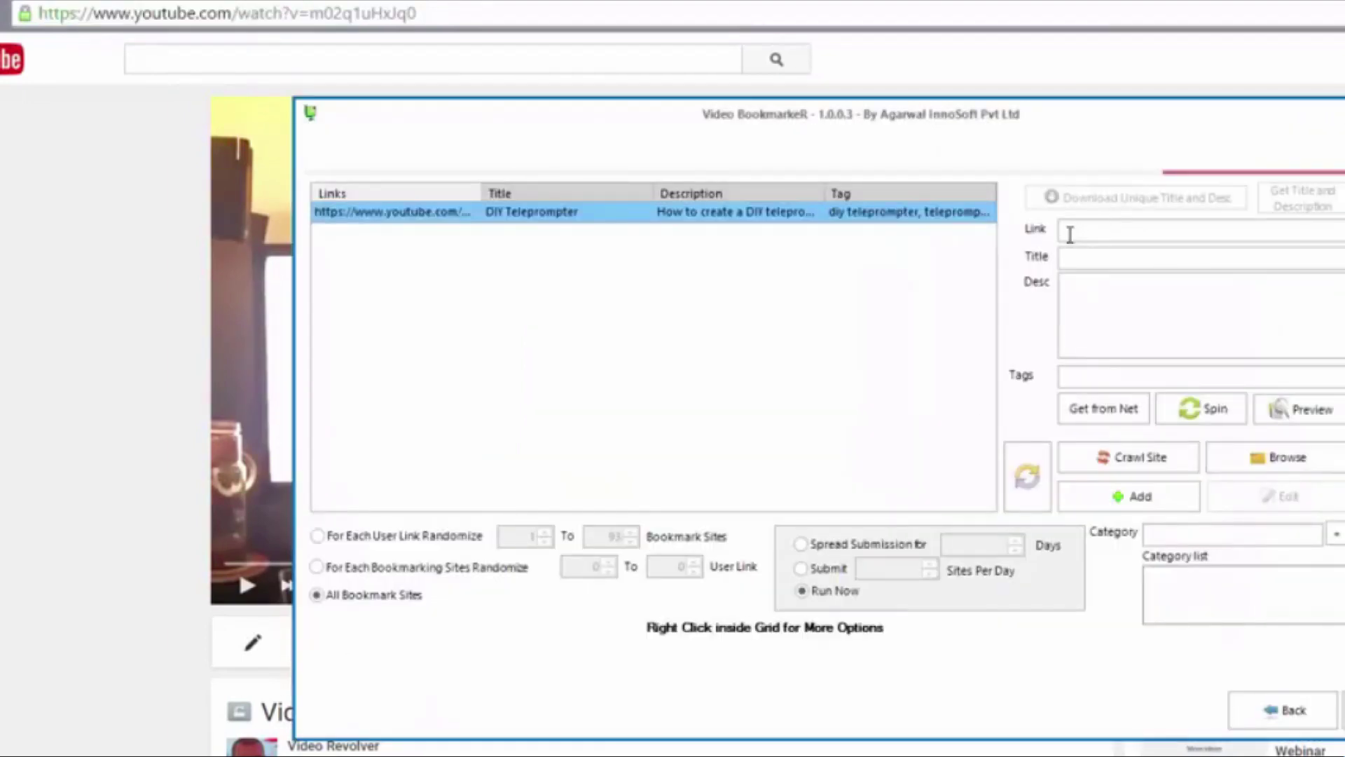
key(ctrl+v)
Title the second link "Video Vibe Pro Review" and enter the description "My review and bonuses for Video Vibe Pro.".
key(Tab)
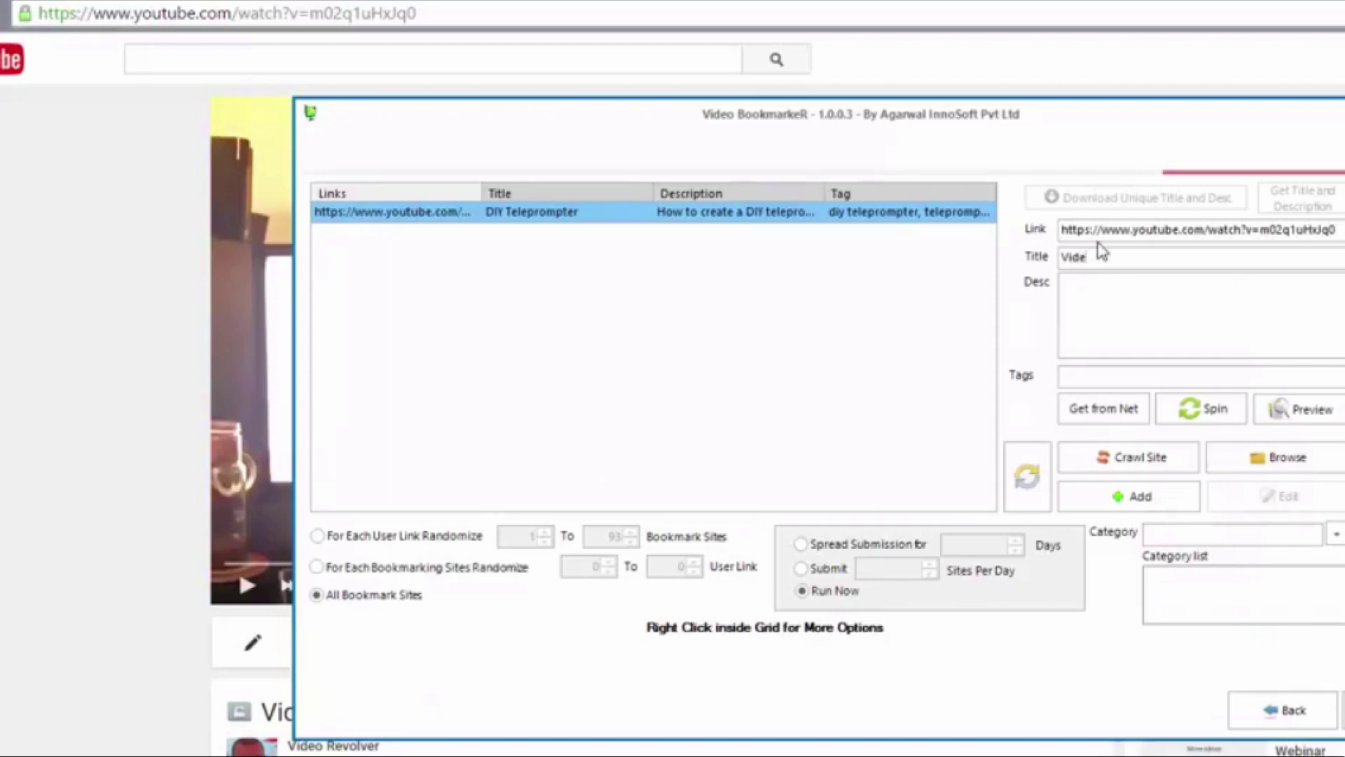
text(Video Re)
text(and bonuses for)
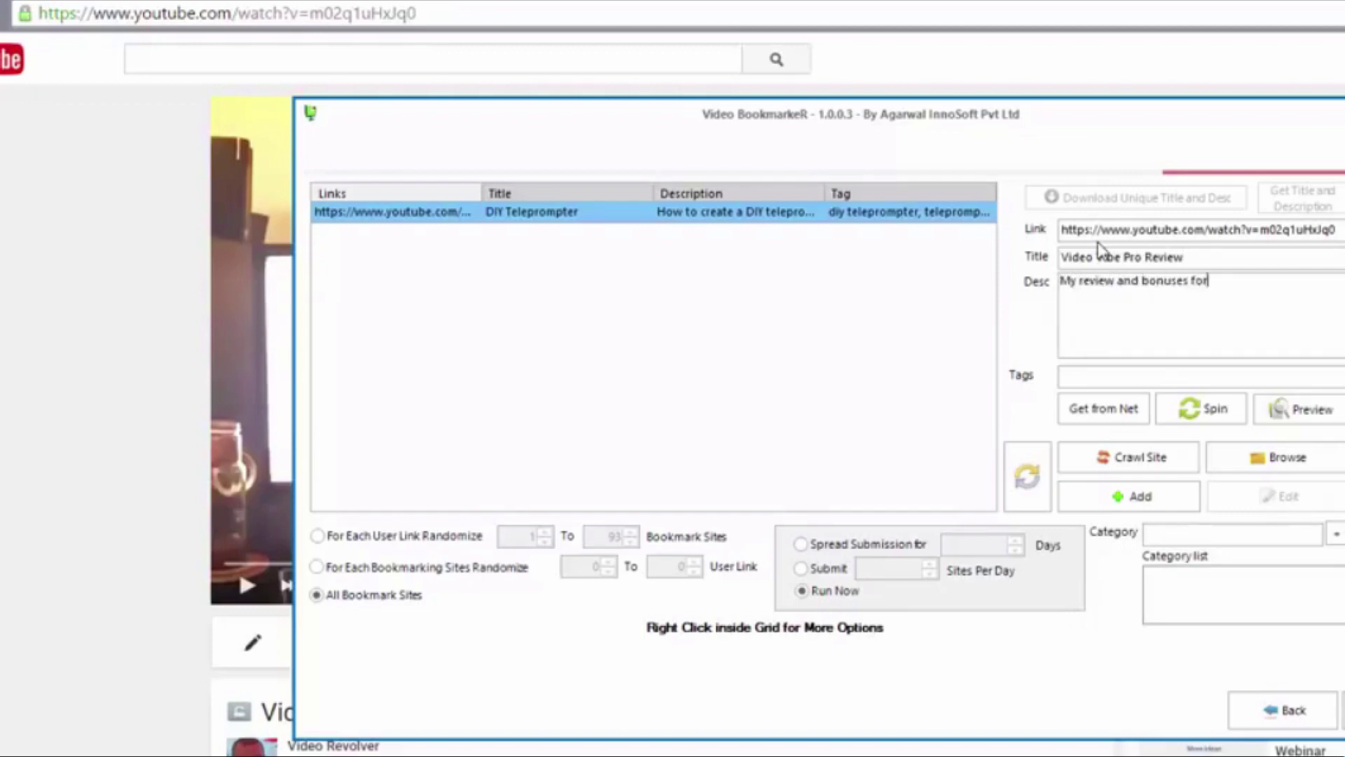
text( Video Vibe Pro.)
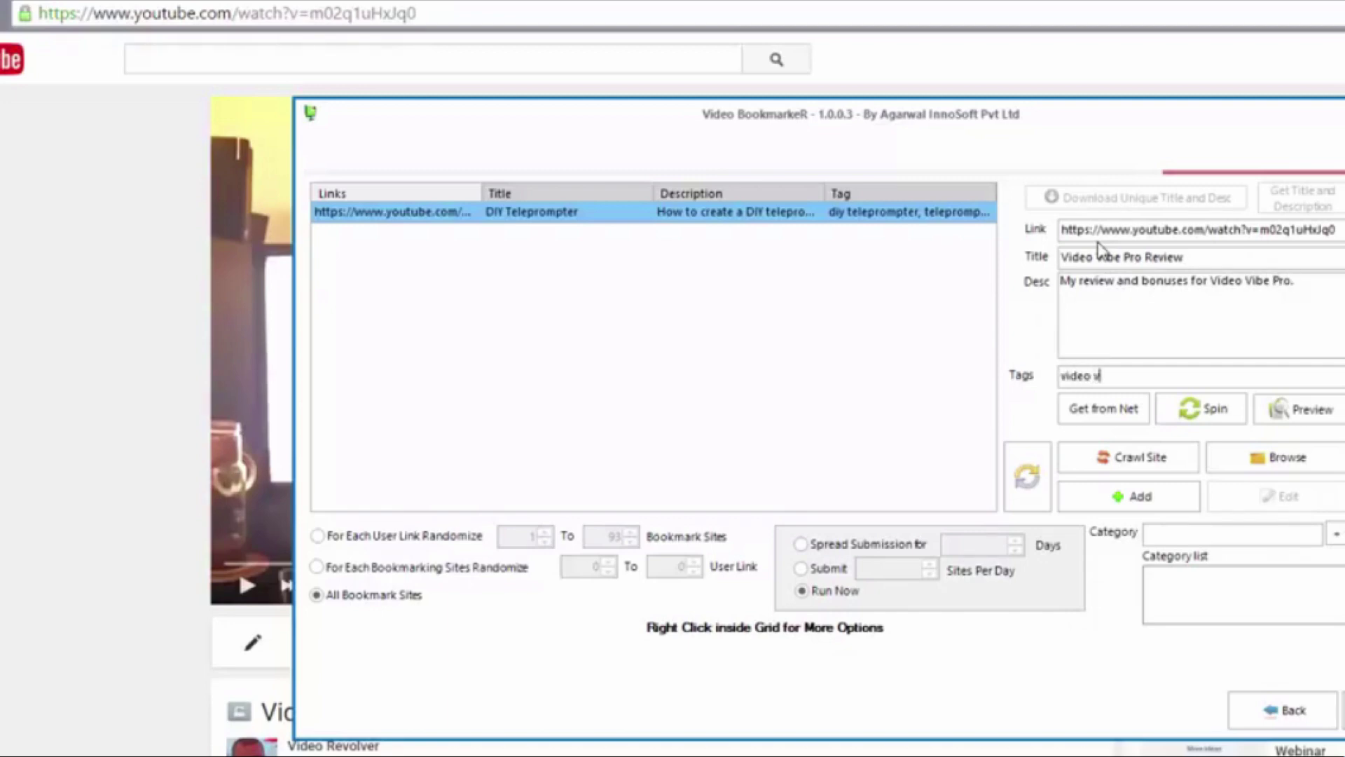
Enter the tags "video vibe pro, video vibe pro review" and add the second link to the task's link list.
text(ideo b)
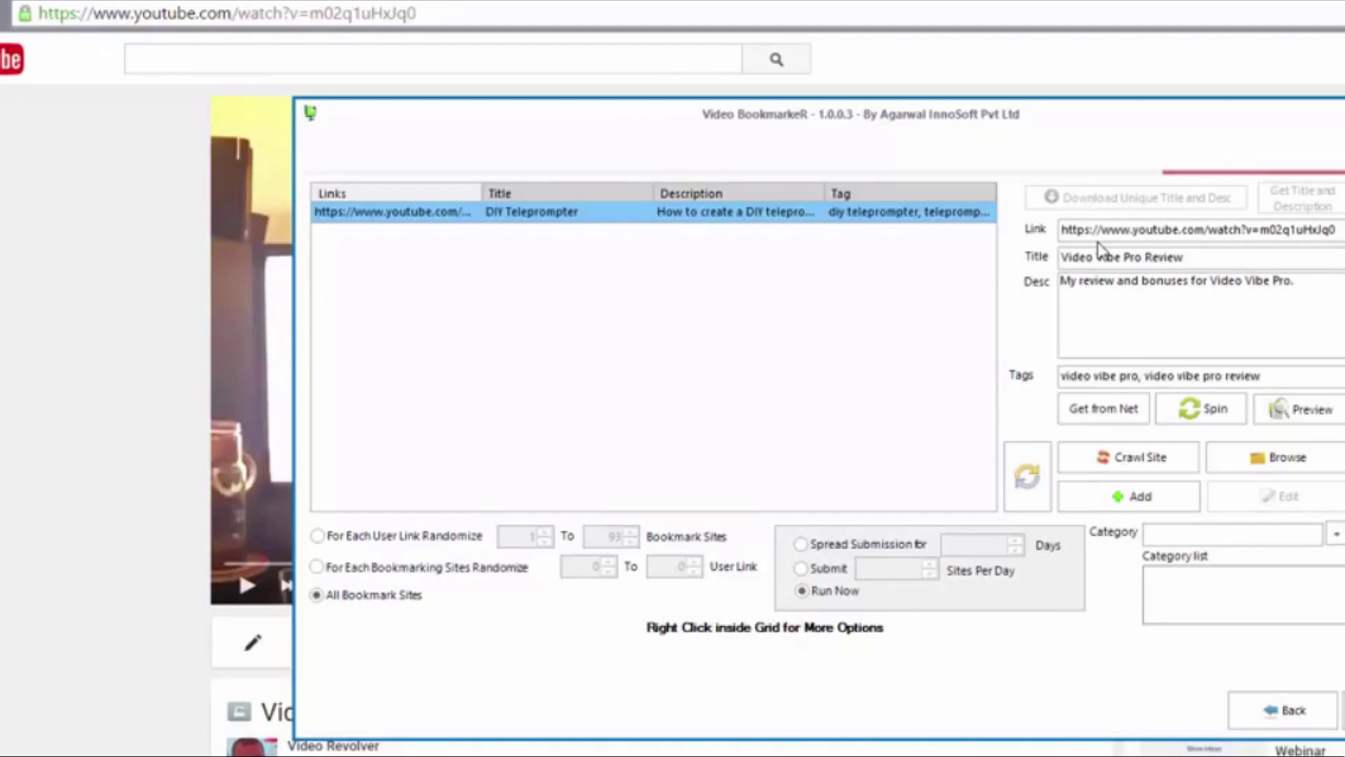
click(1113, 502)
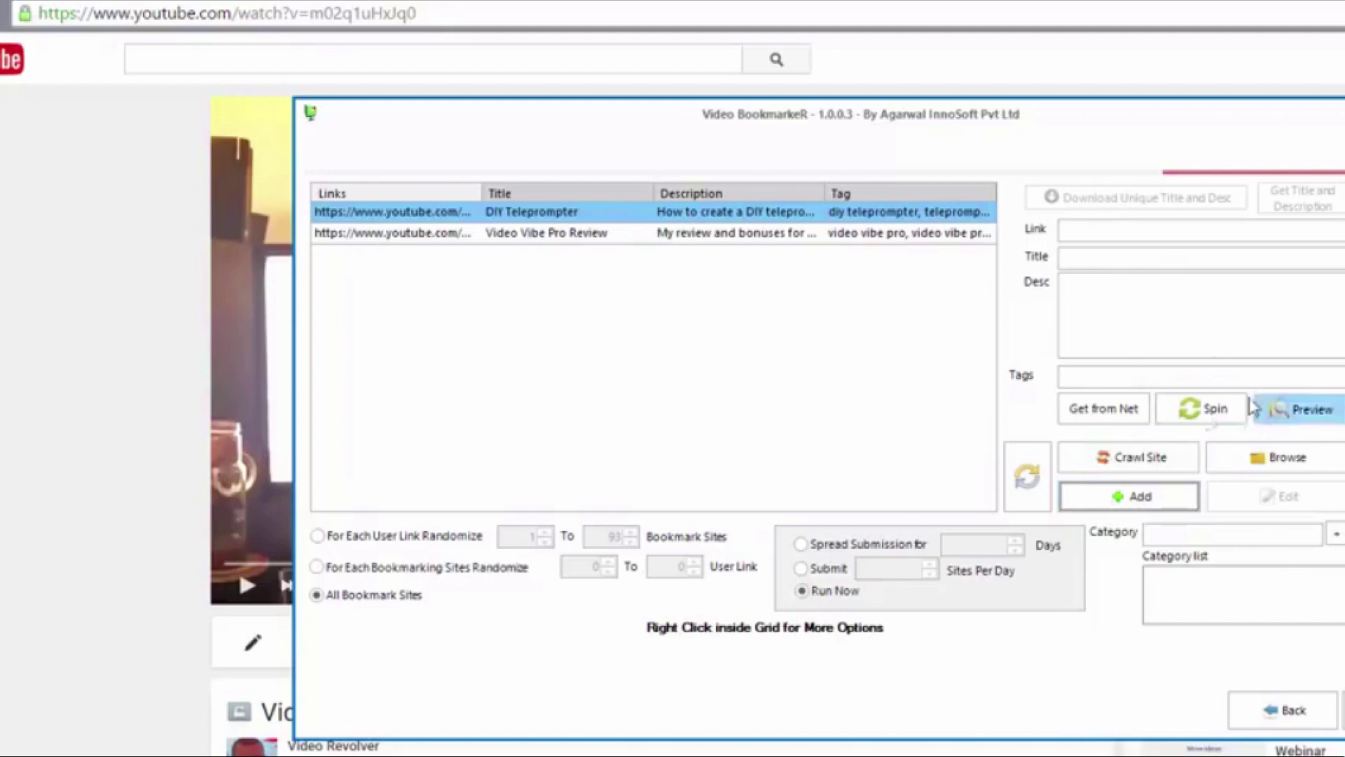
click(1129, 290)
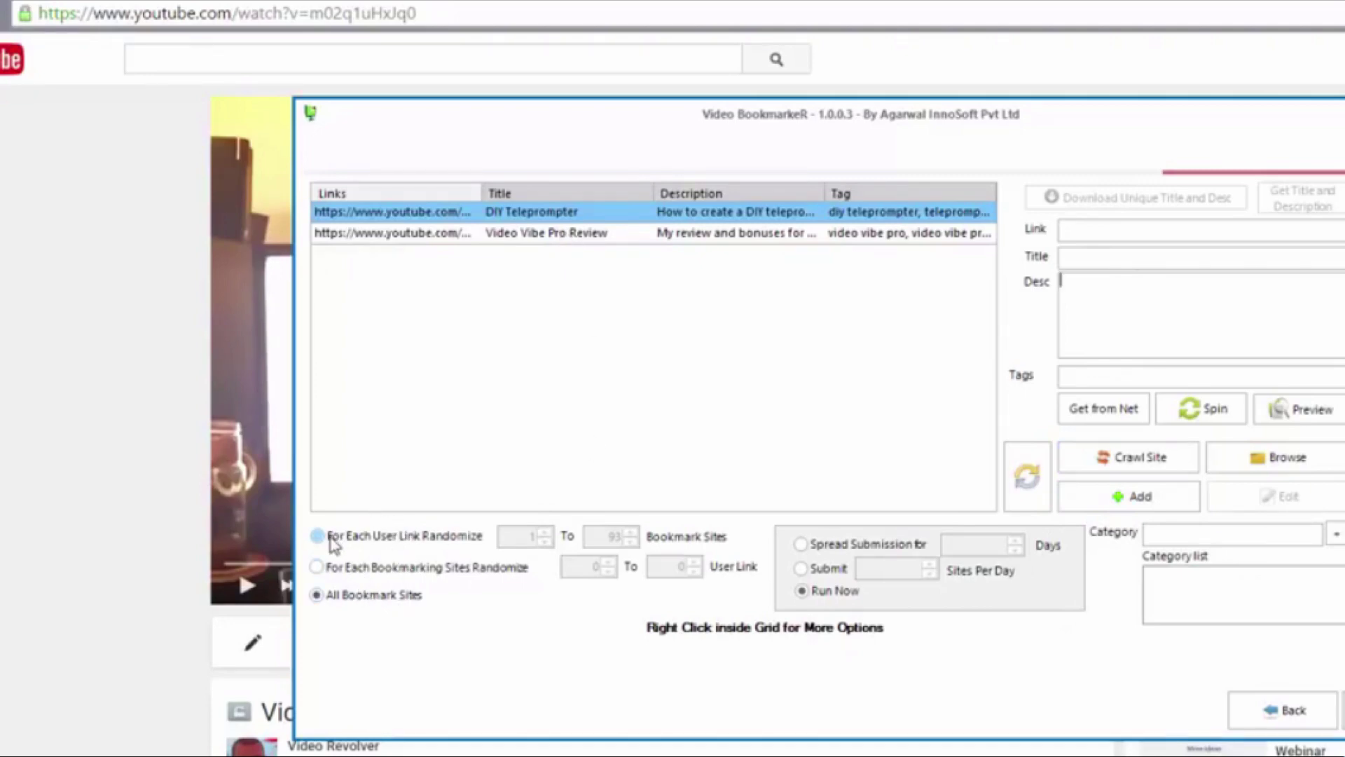
Try the link randomization and submission scheduling options, and return to all bookmark sites with the task set to run now.
click(324, 572)
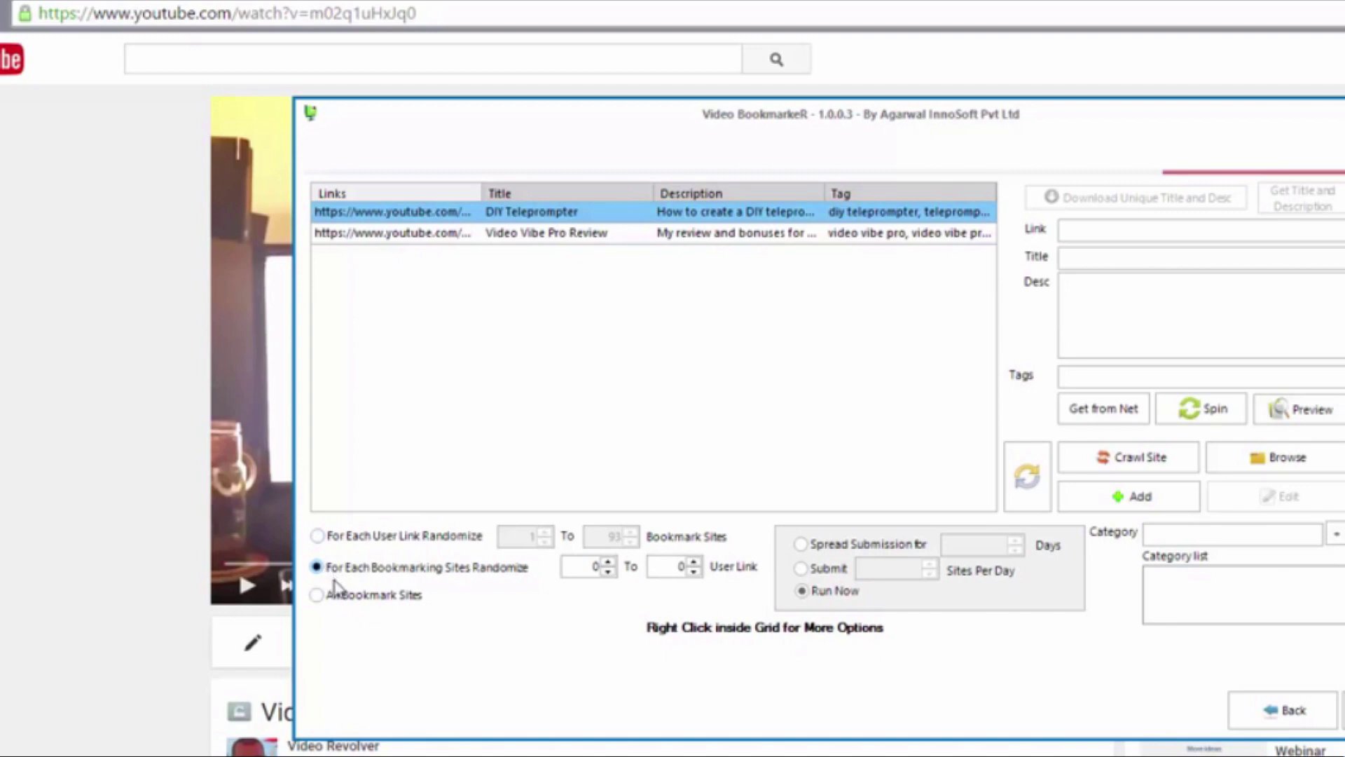
click(344, 599)
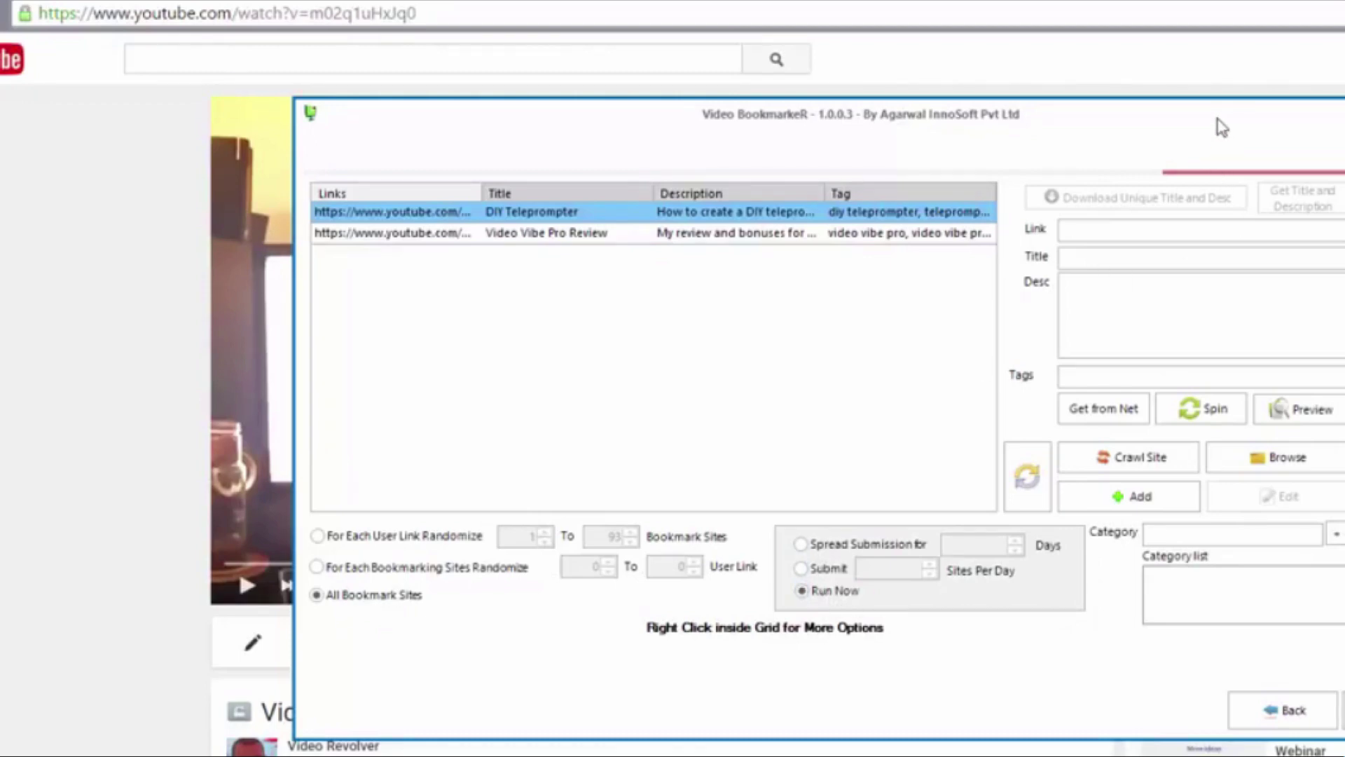
drag(1216, 126, 1043, 112)
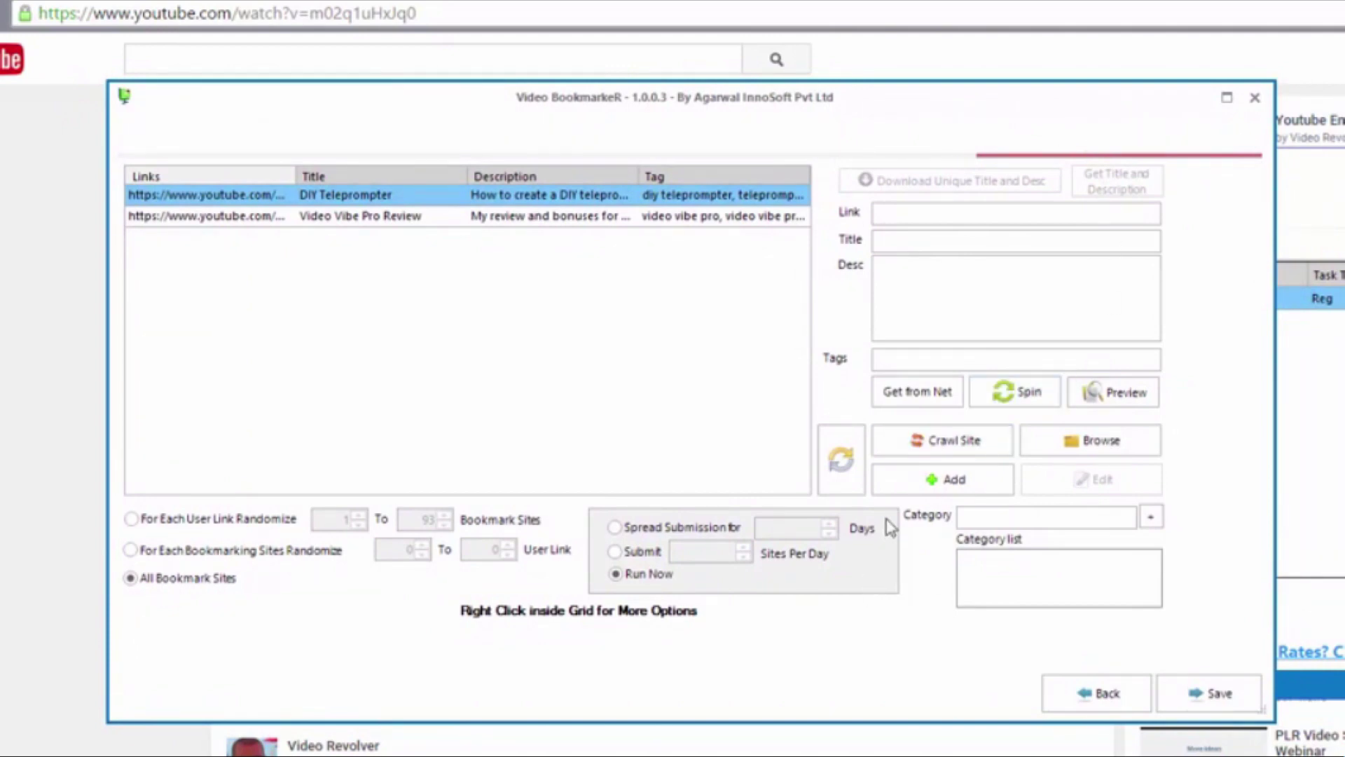
click(629, 555)
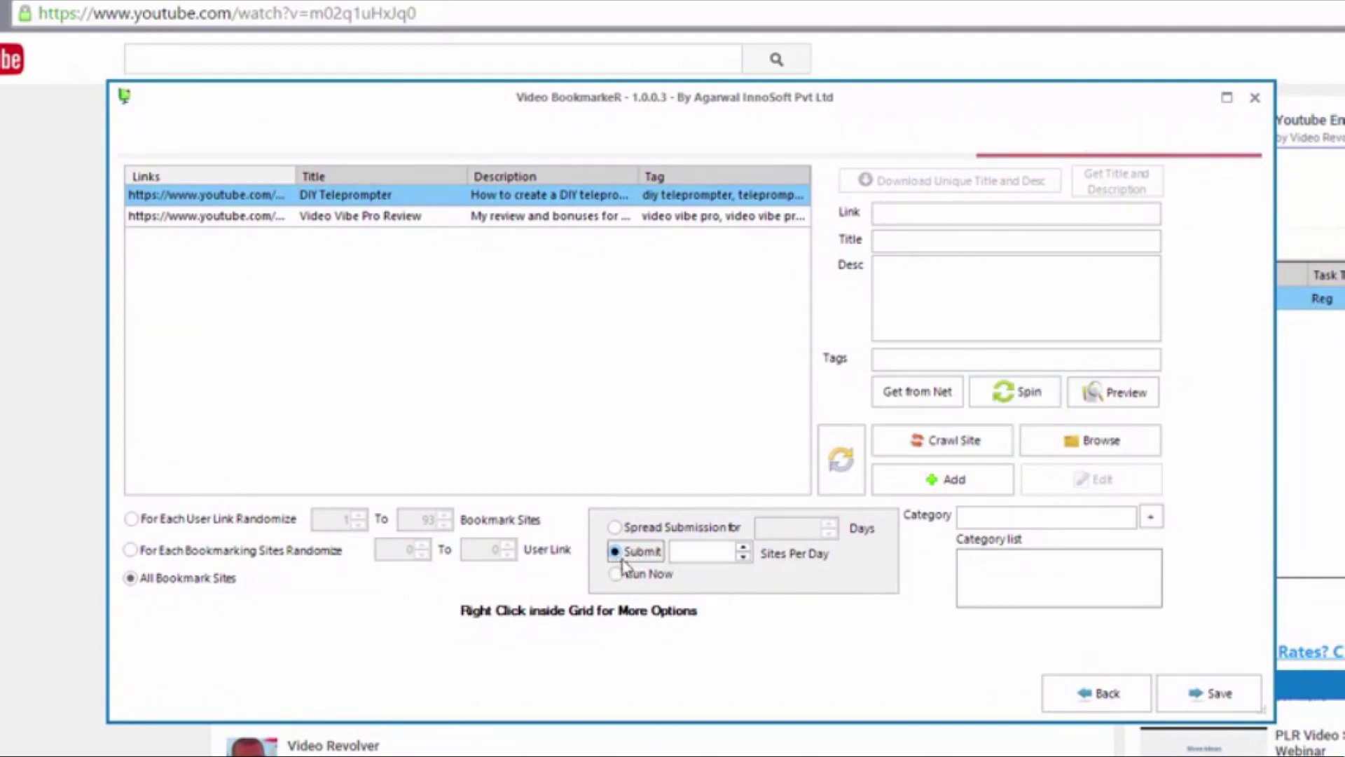
click(704, 563)
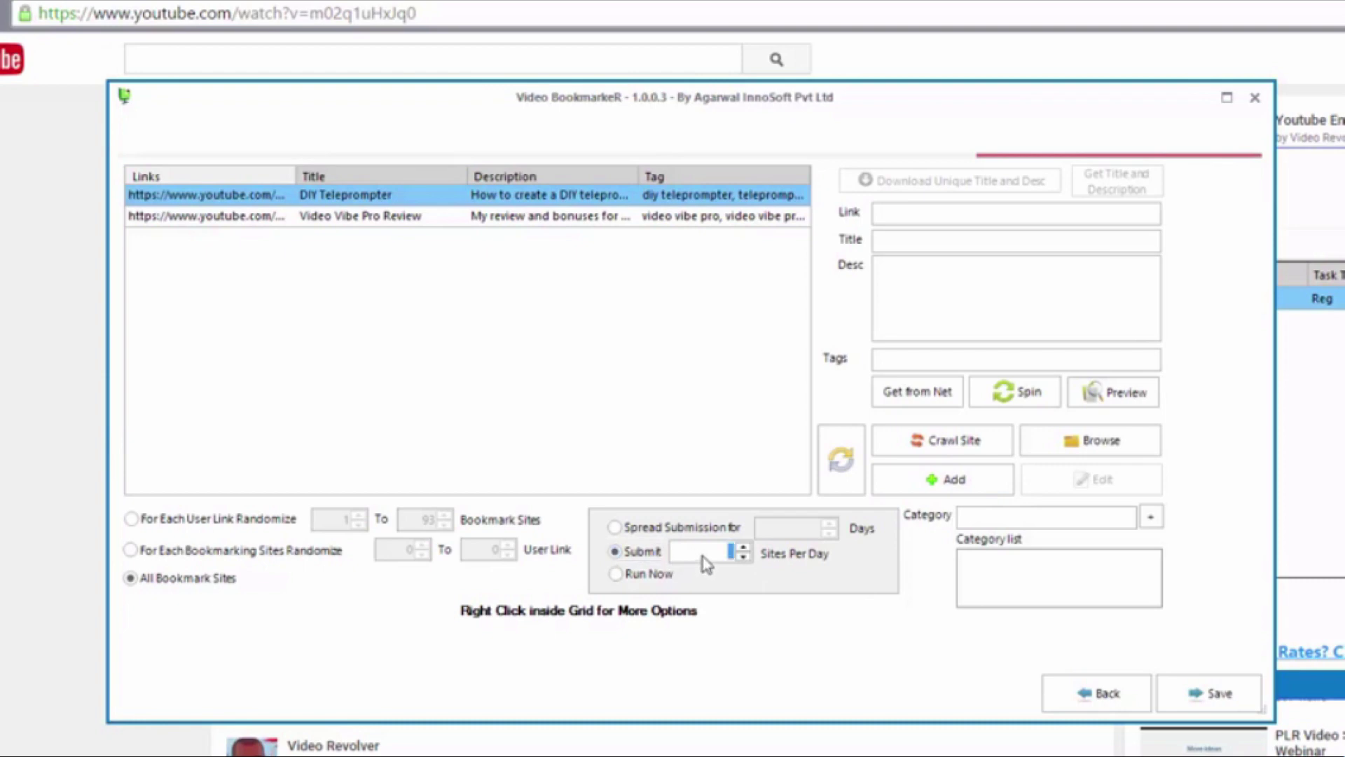
click(616, 527)
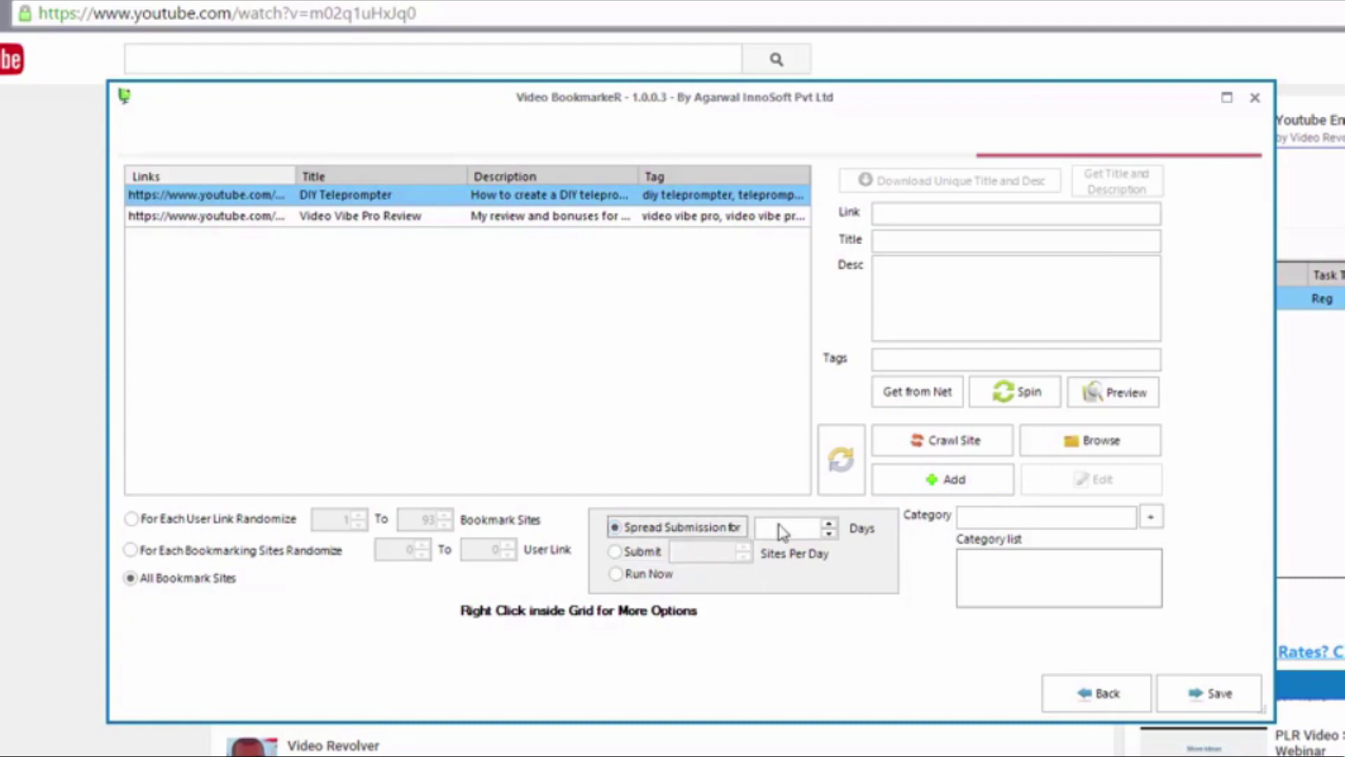
click(790, 533)
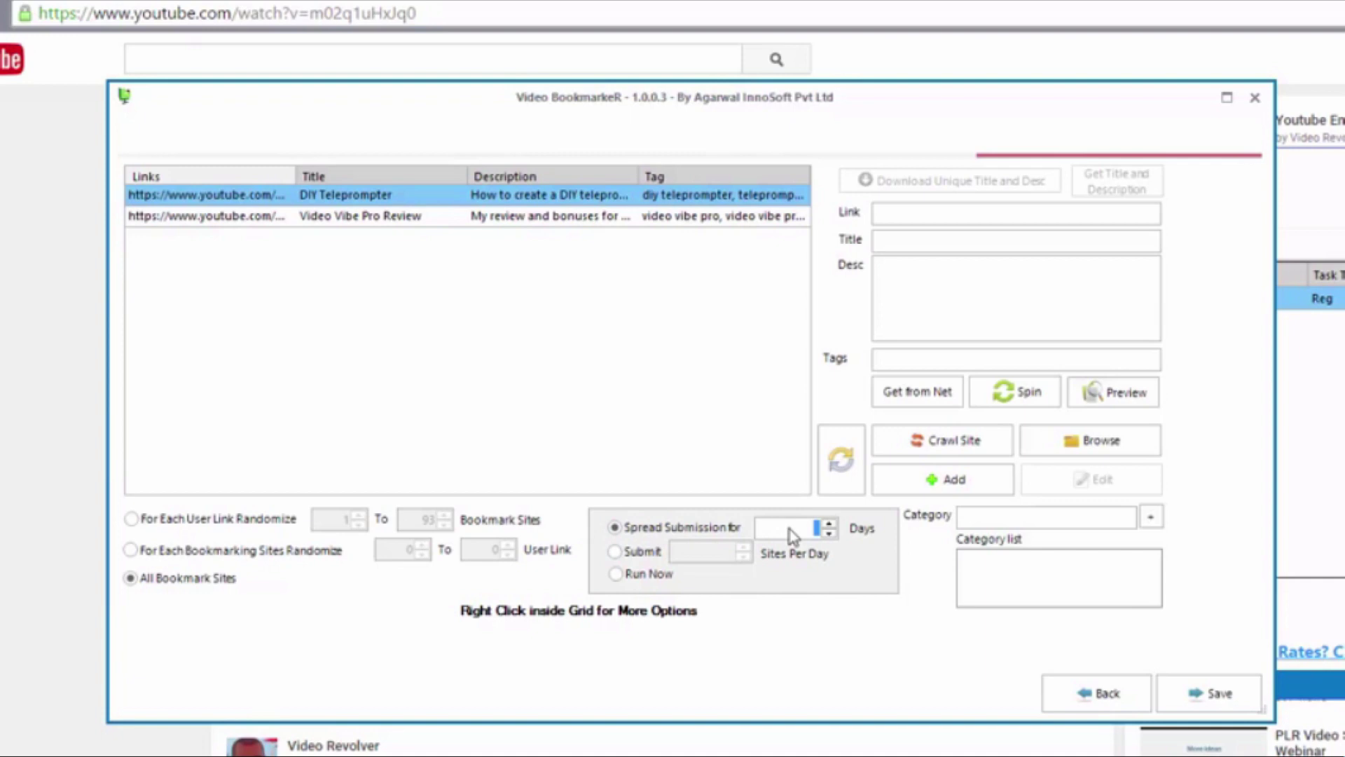
click(616, 574)
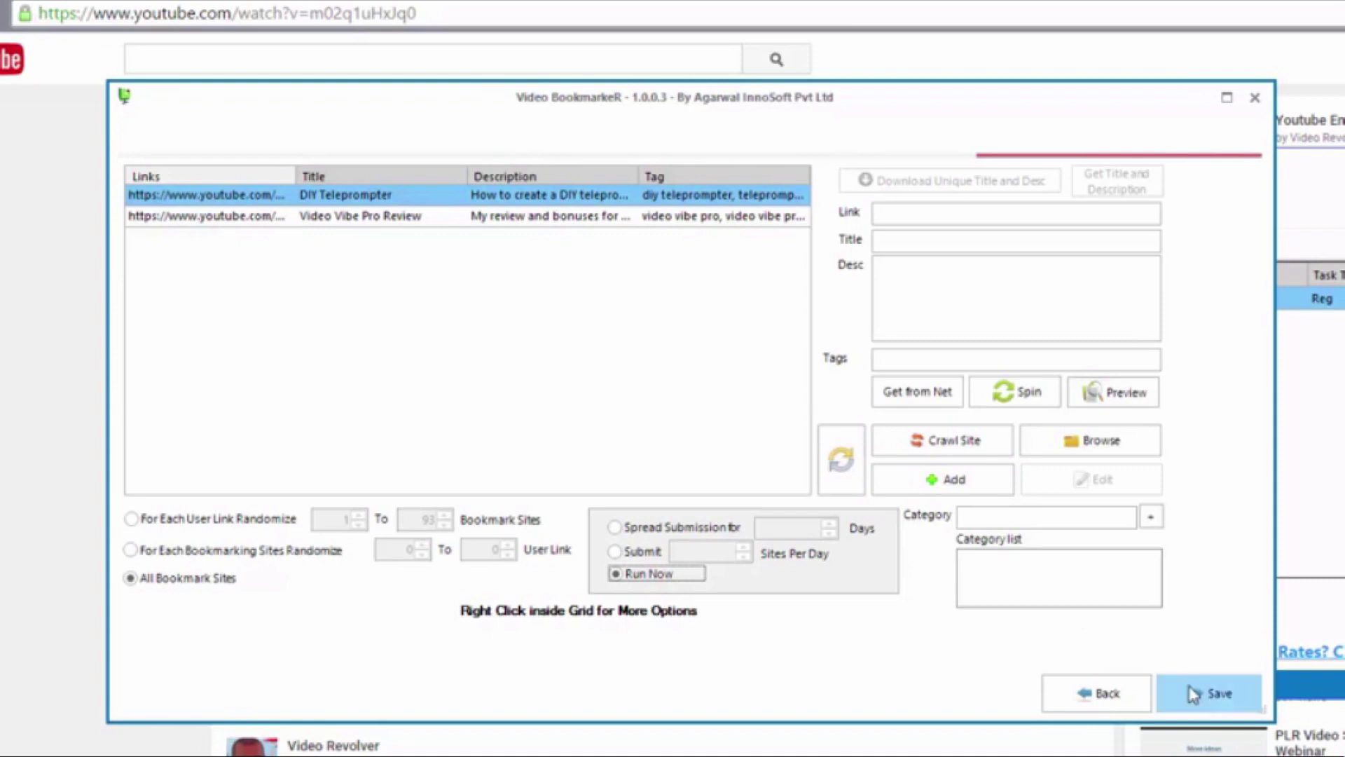
Save the bookmarking task and select it in the project's task list.
click(1206, 699)
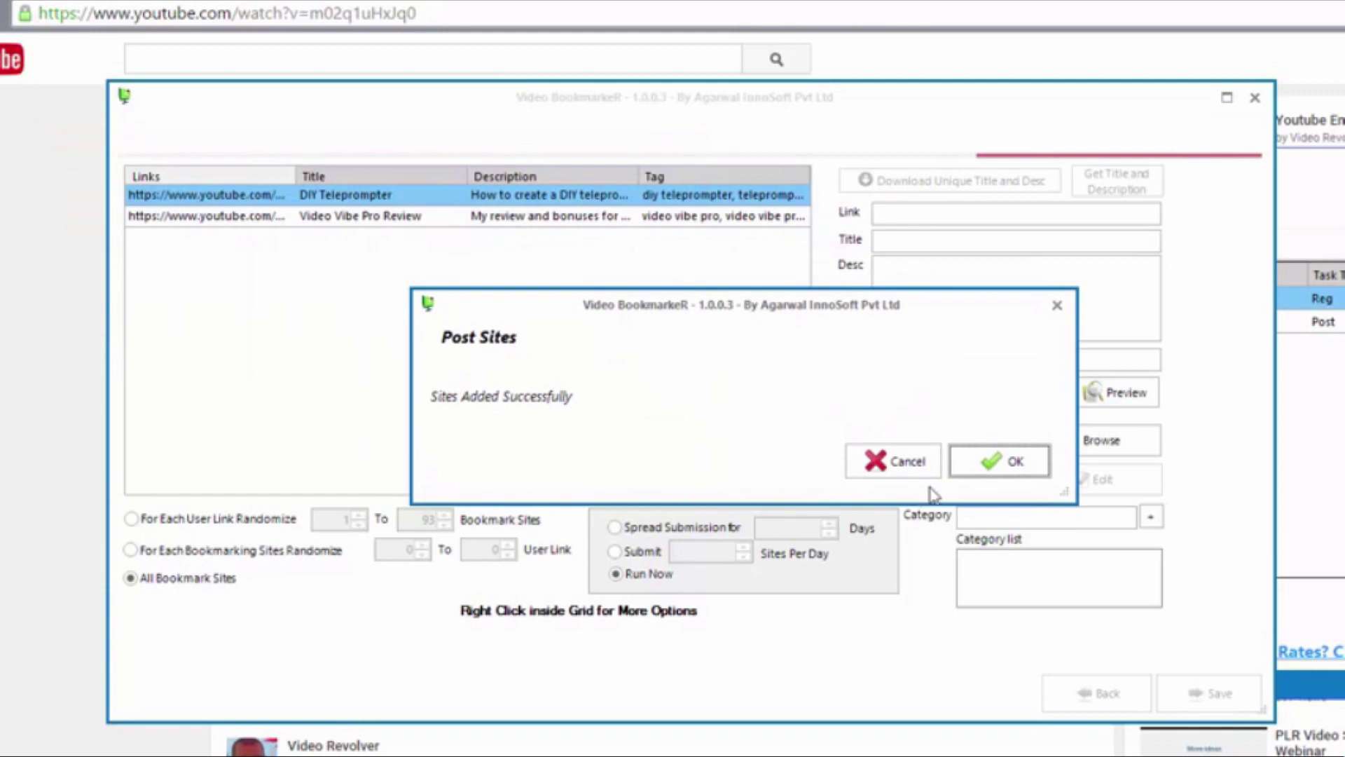
click(1012, 462)
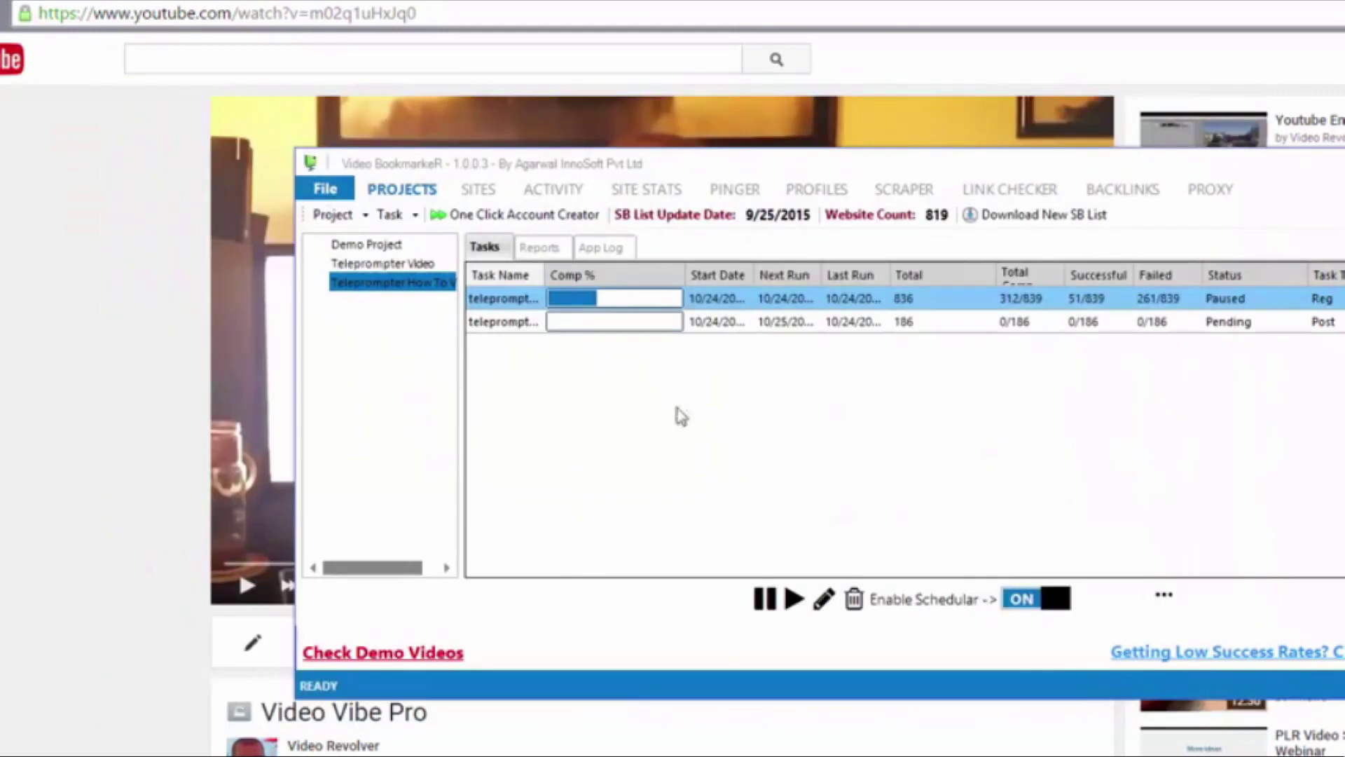
click(746, 325)
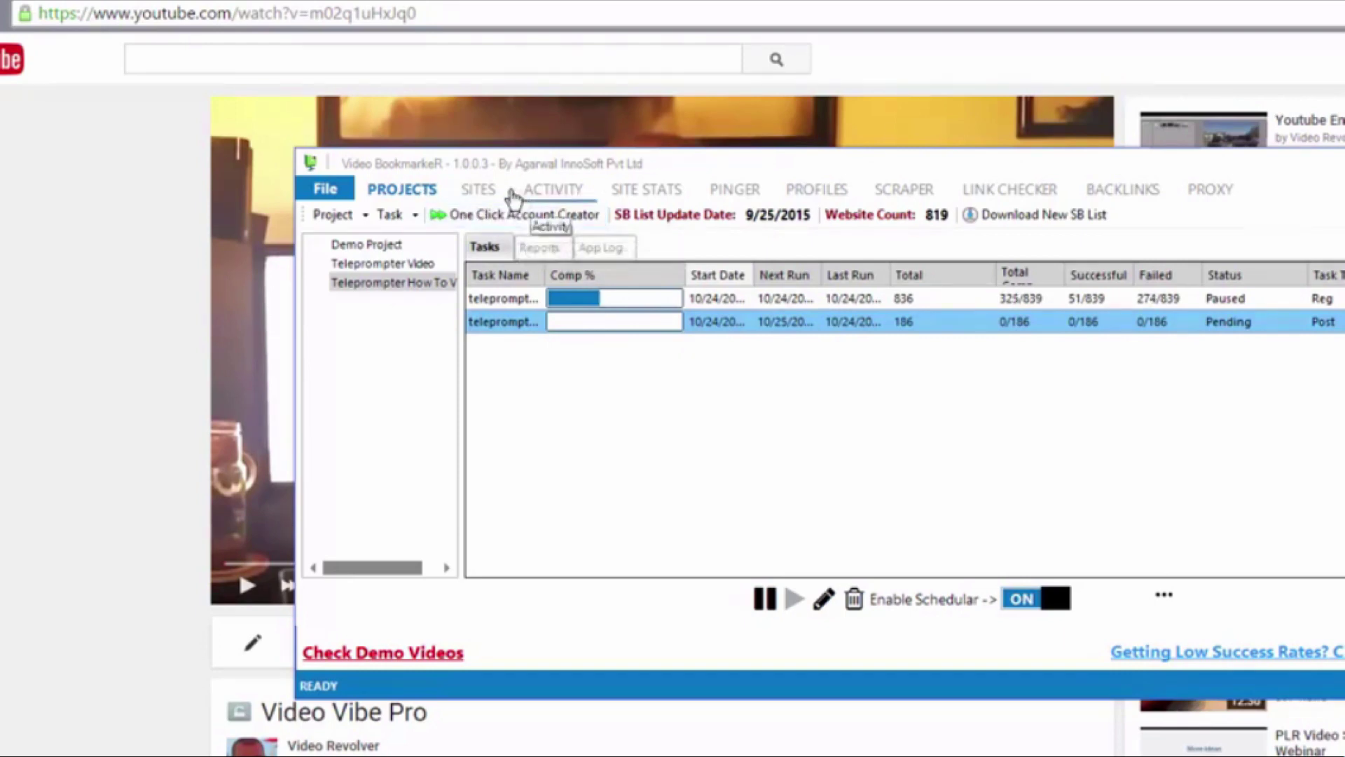
Look through the list of bookmarking sites and open the activity view.
click(487, 191)
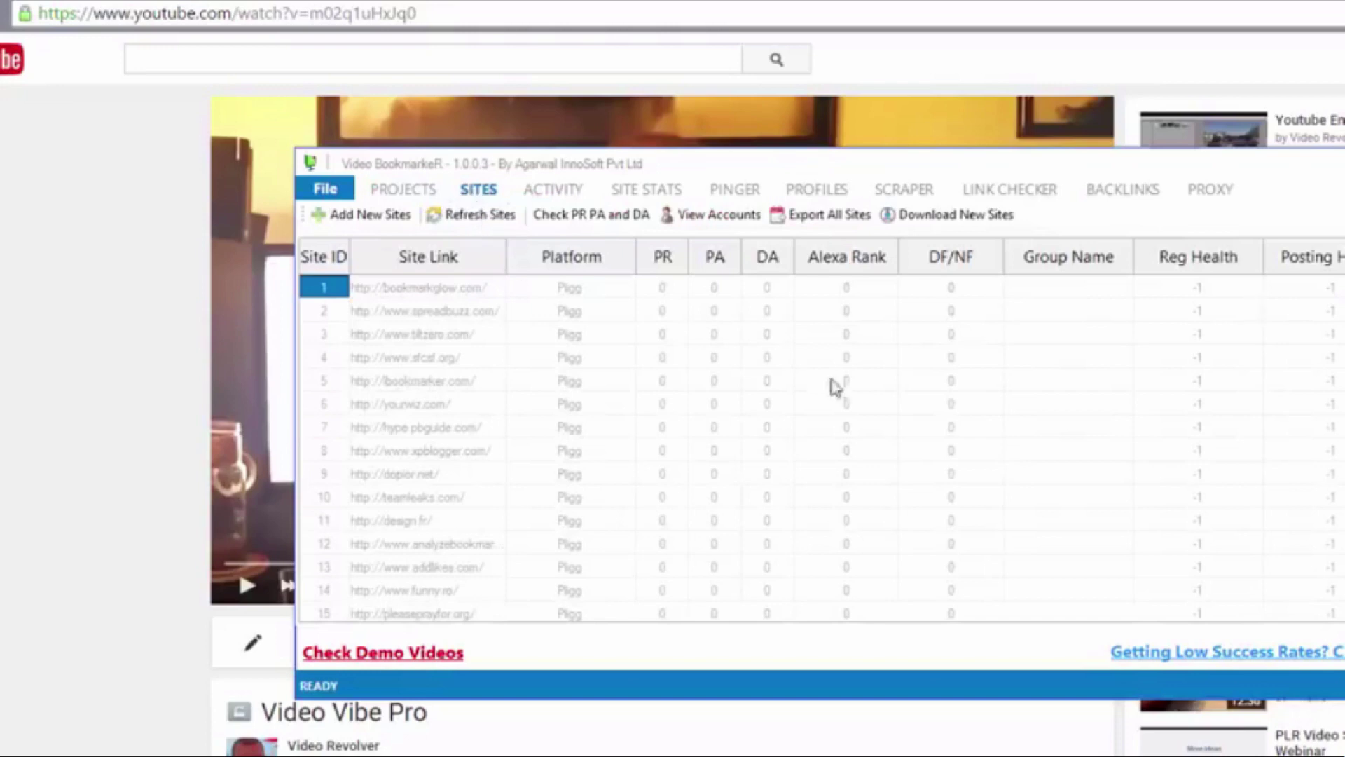
scroll(825, 450, down, 20)
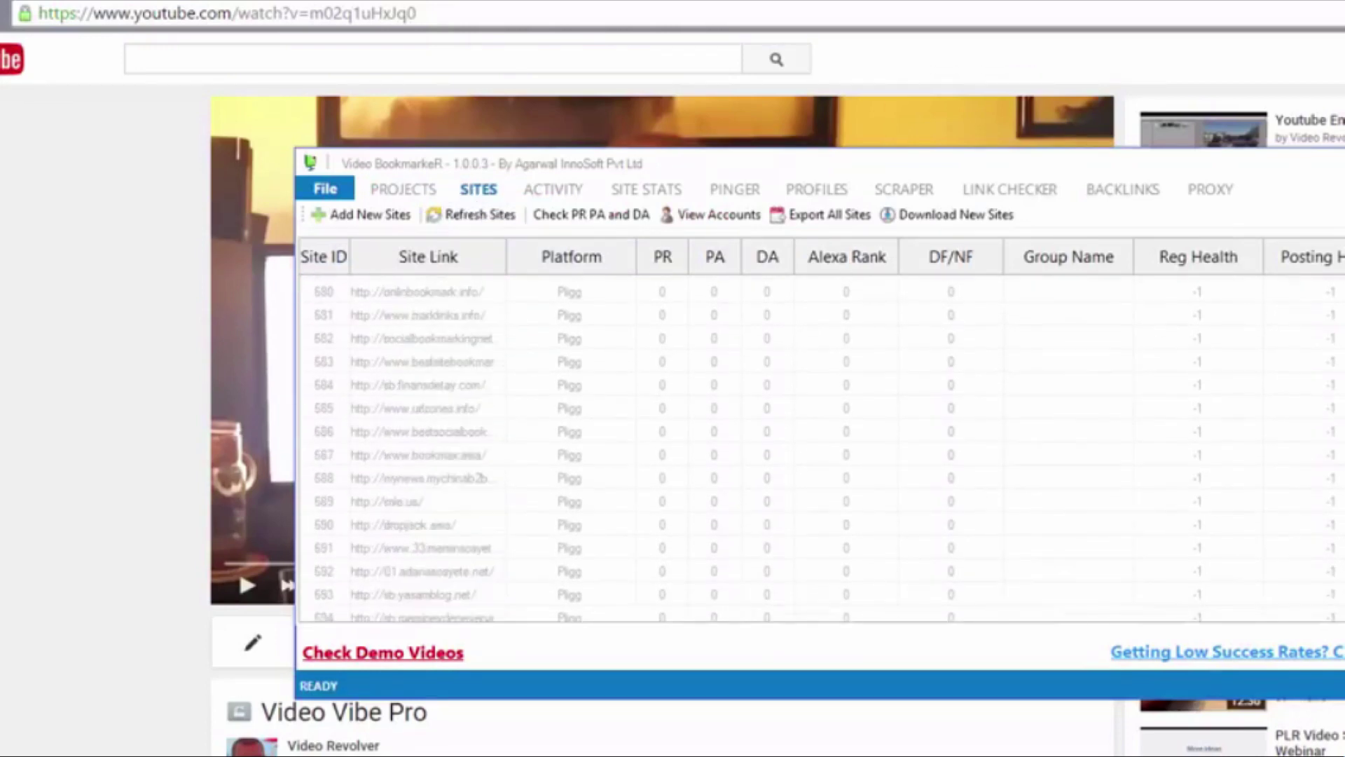
key(ctrl+Home)
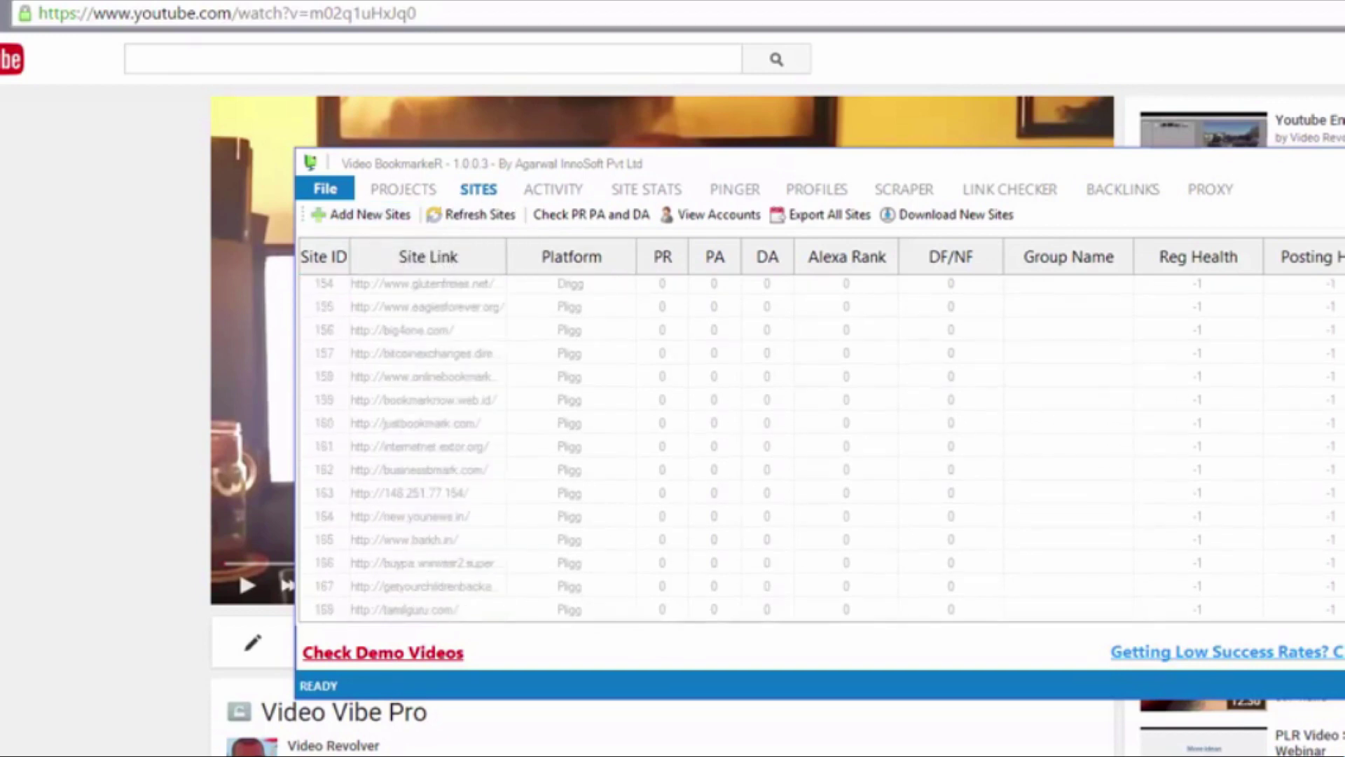
click(552, 198)
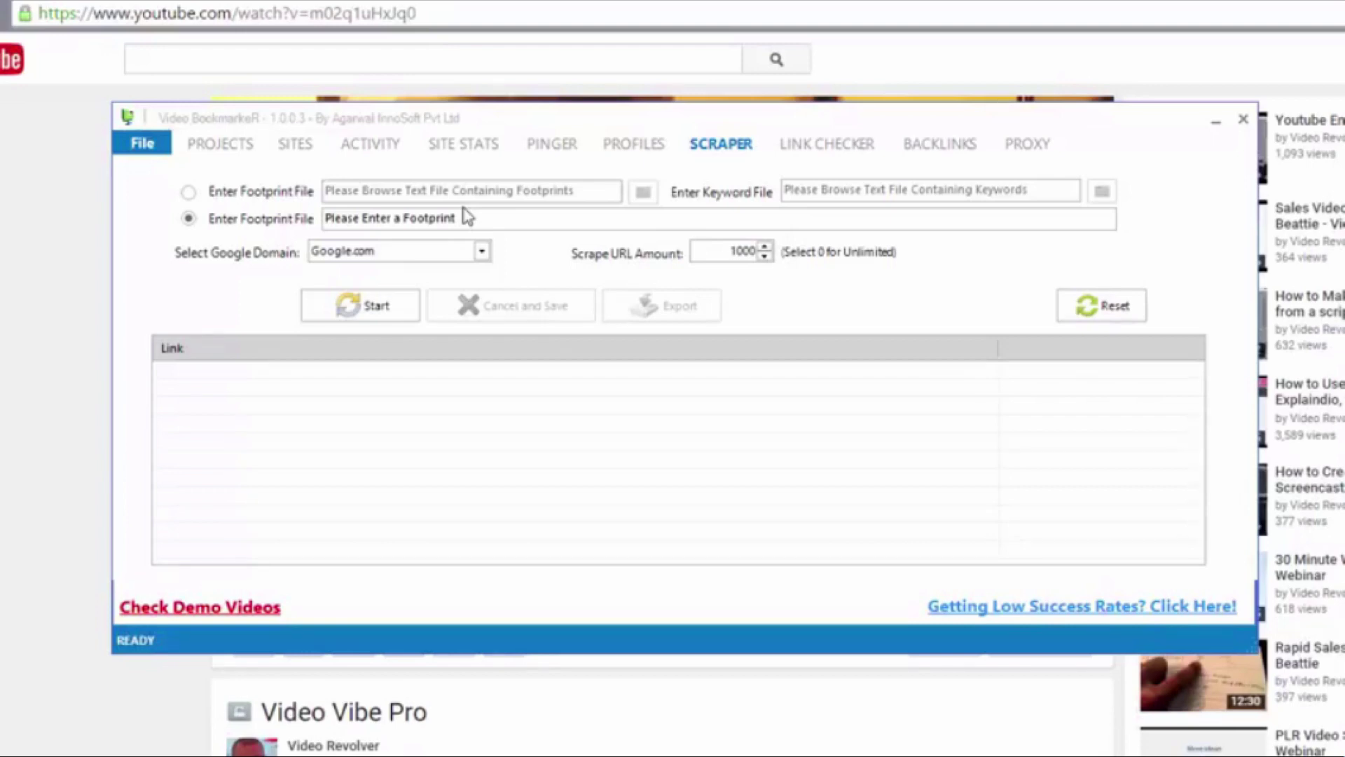
Enter the footprint intext: "submit your bookmark" in the scraper and check the available Google domains.
click(358, 222)
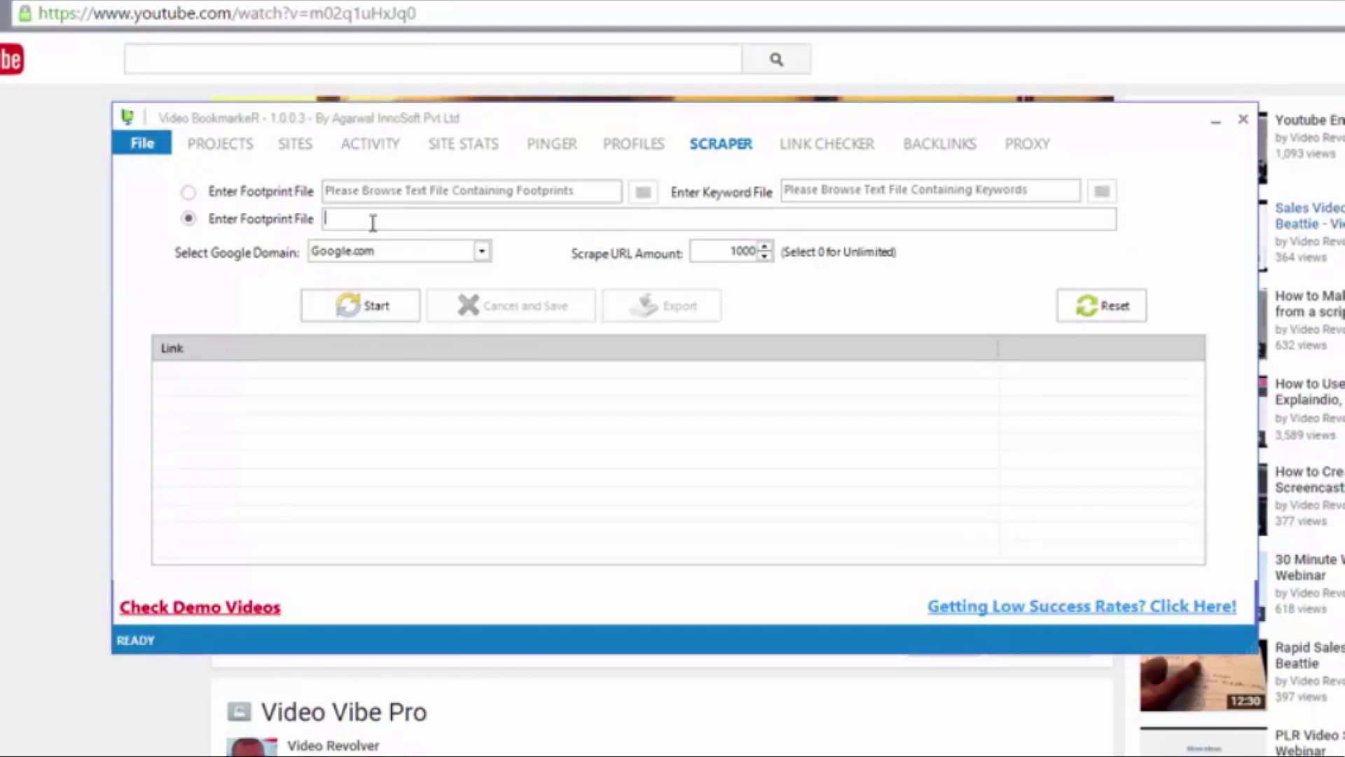
text(intext: "submit your bookmark)
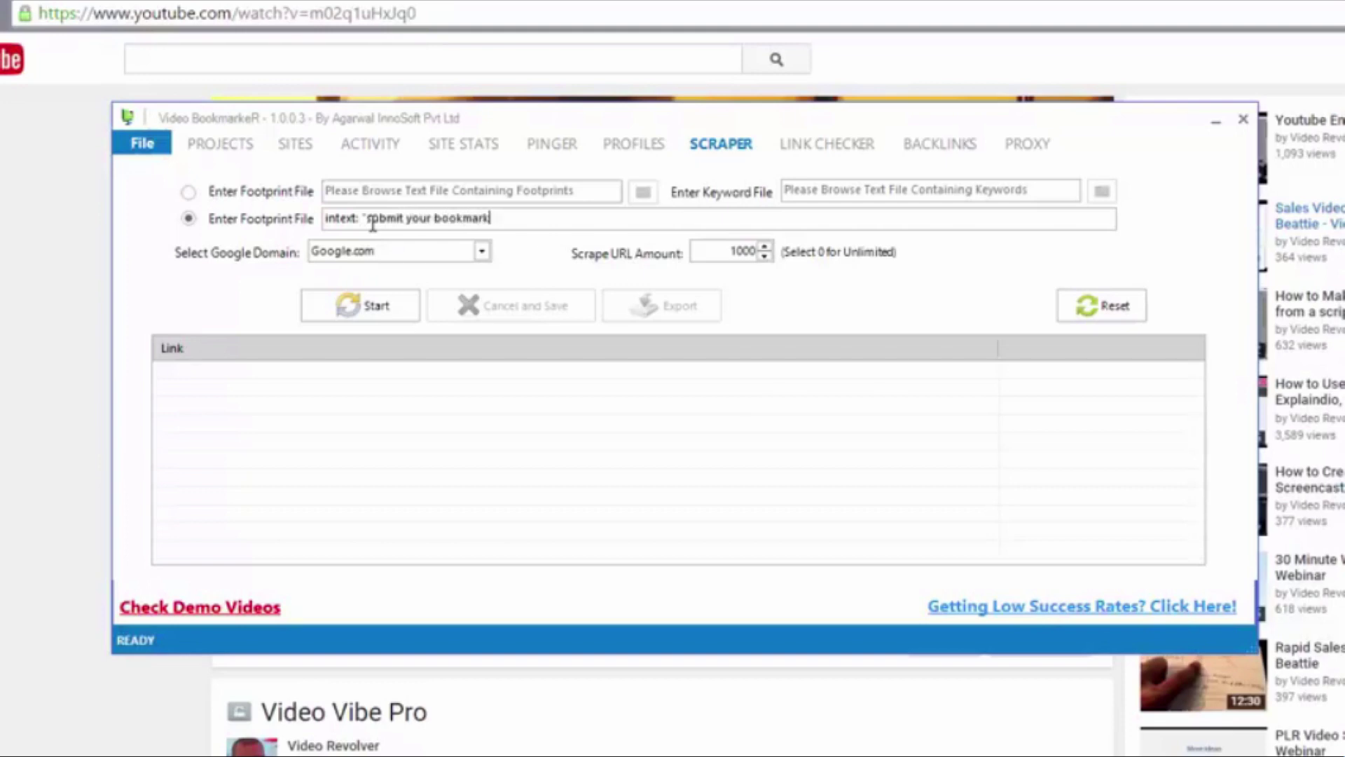
text(")
click(481, 252)
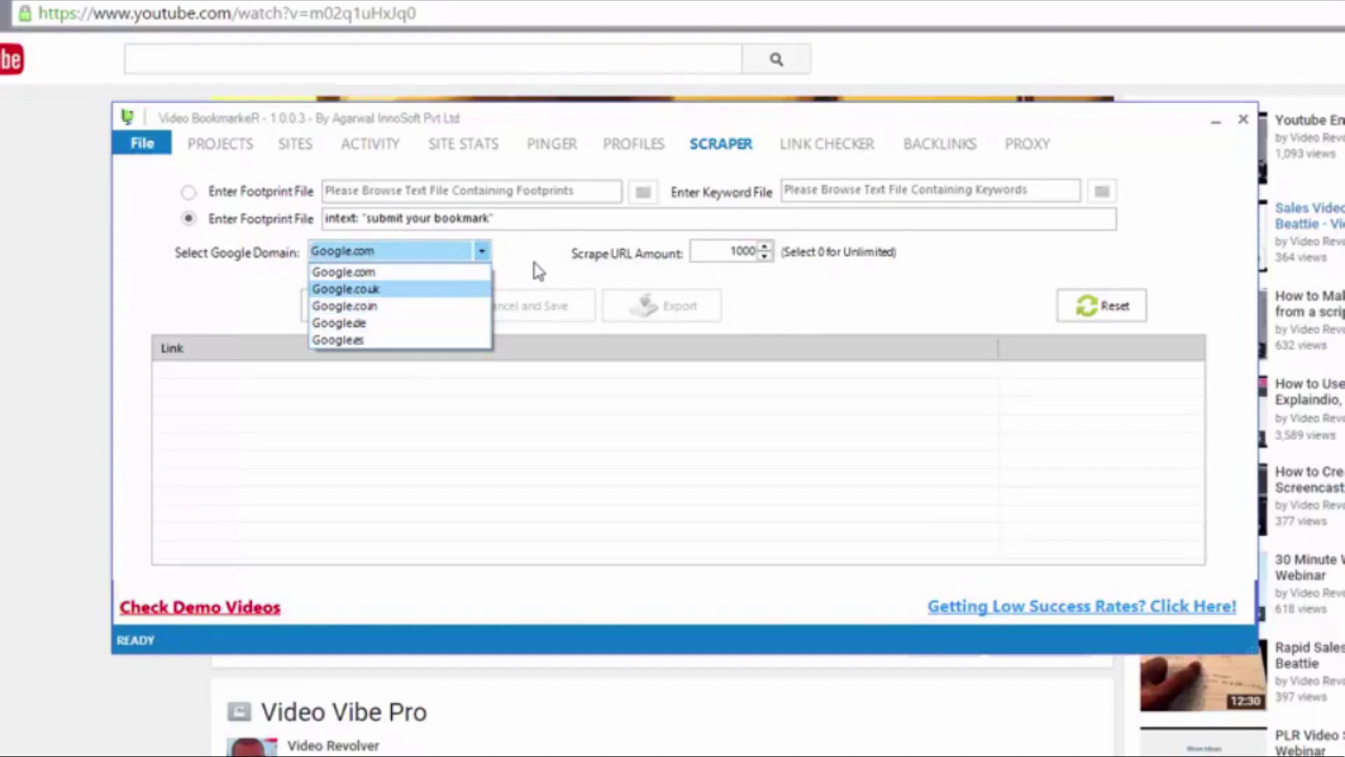
click(462, 231)
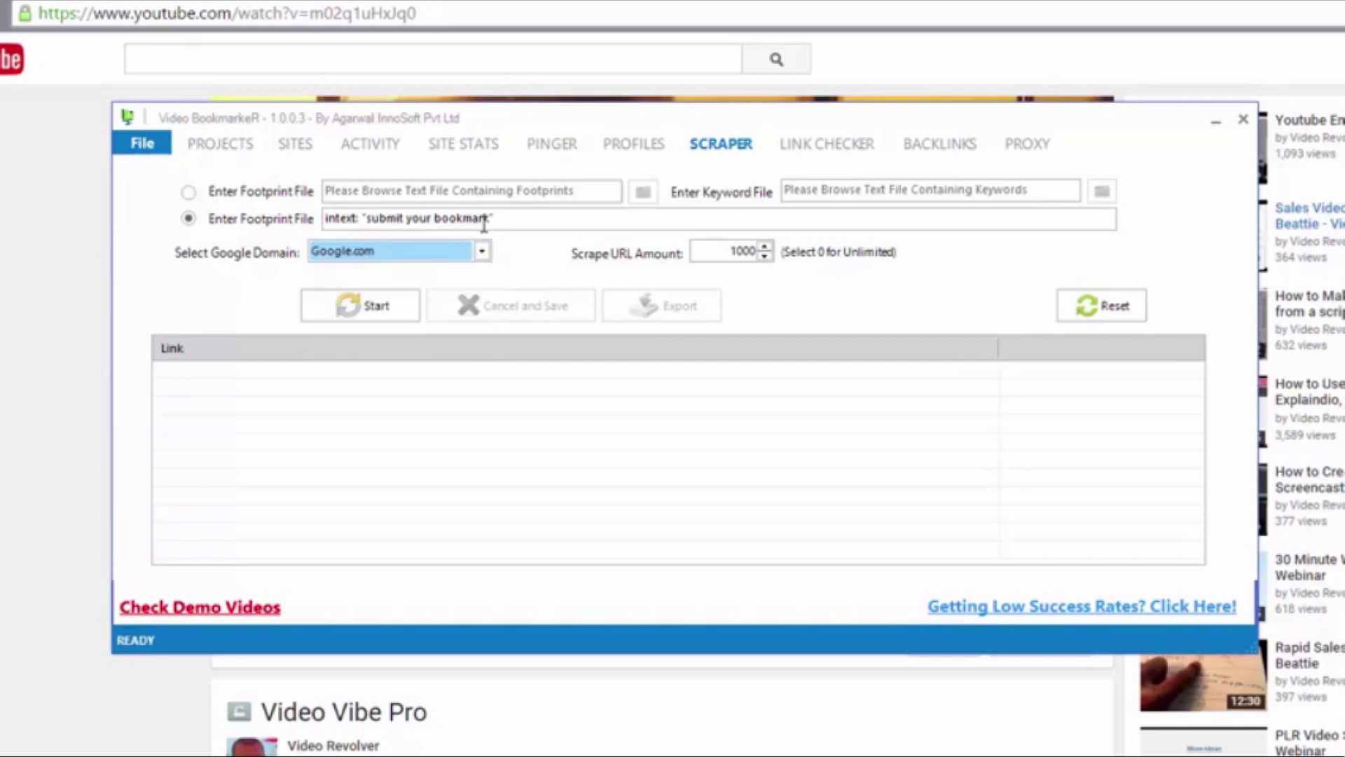
click(367, 214)
drag(366, 216, 503, 213)
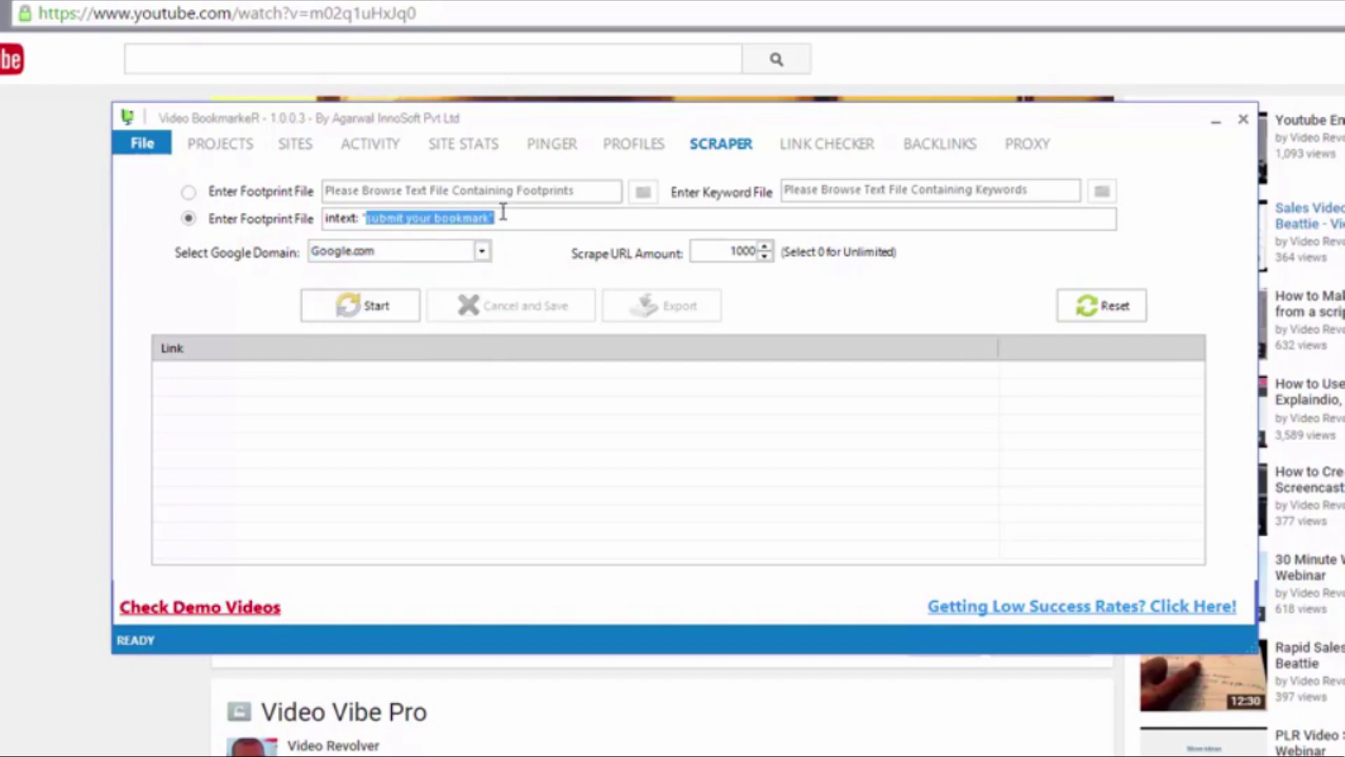
click(424, 217)
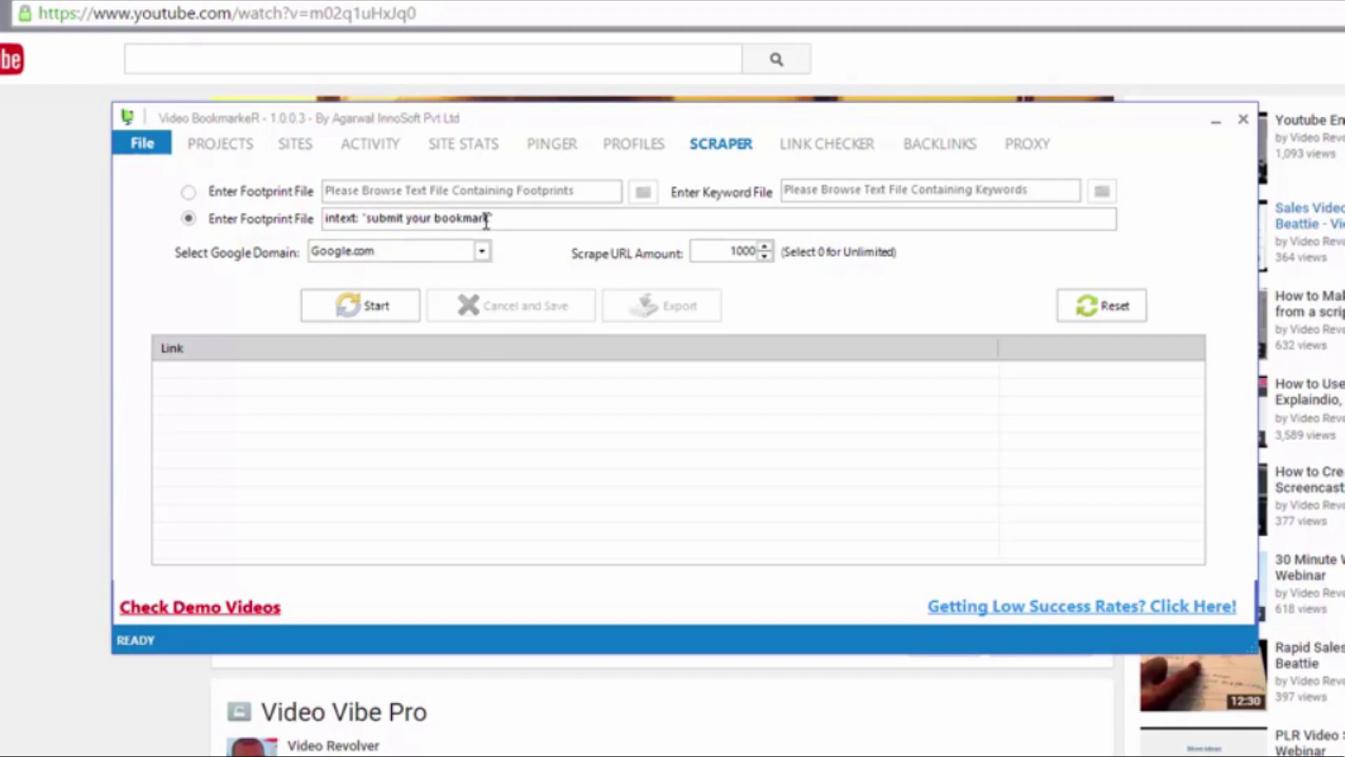
drag(489, 219, 371, 227)
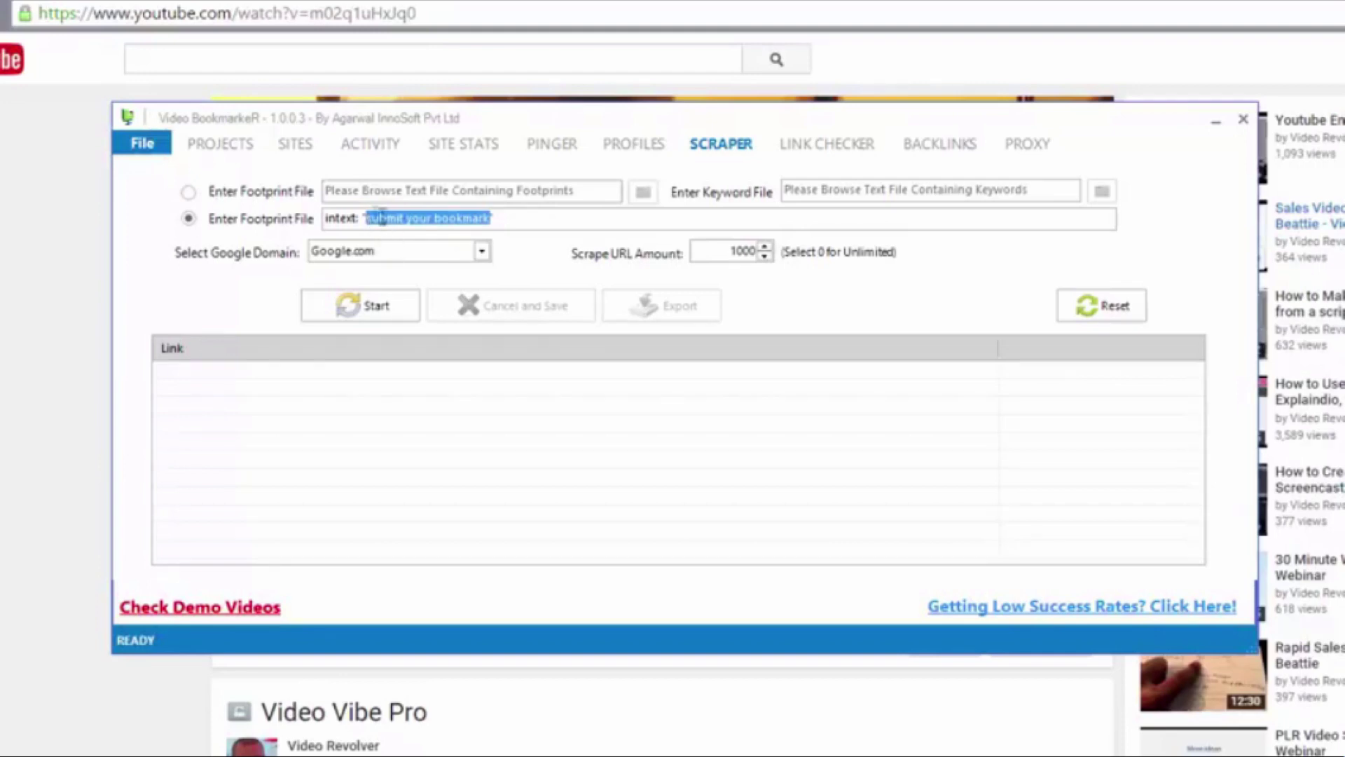
click(370, 214)
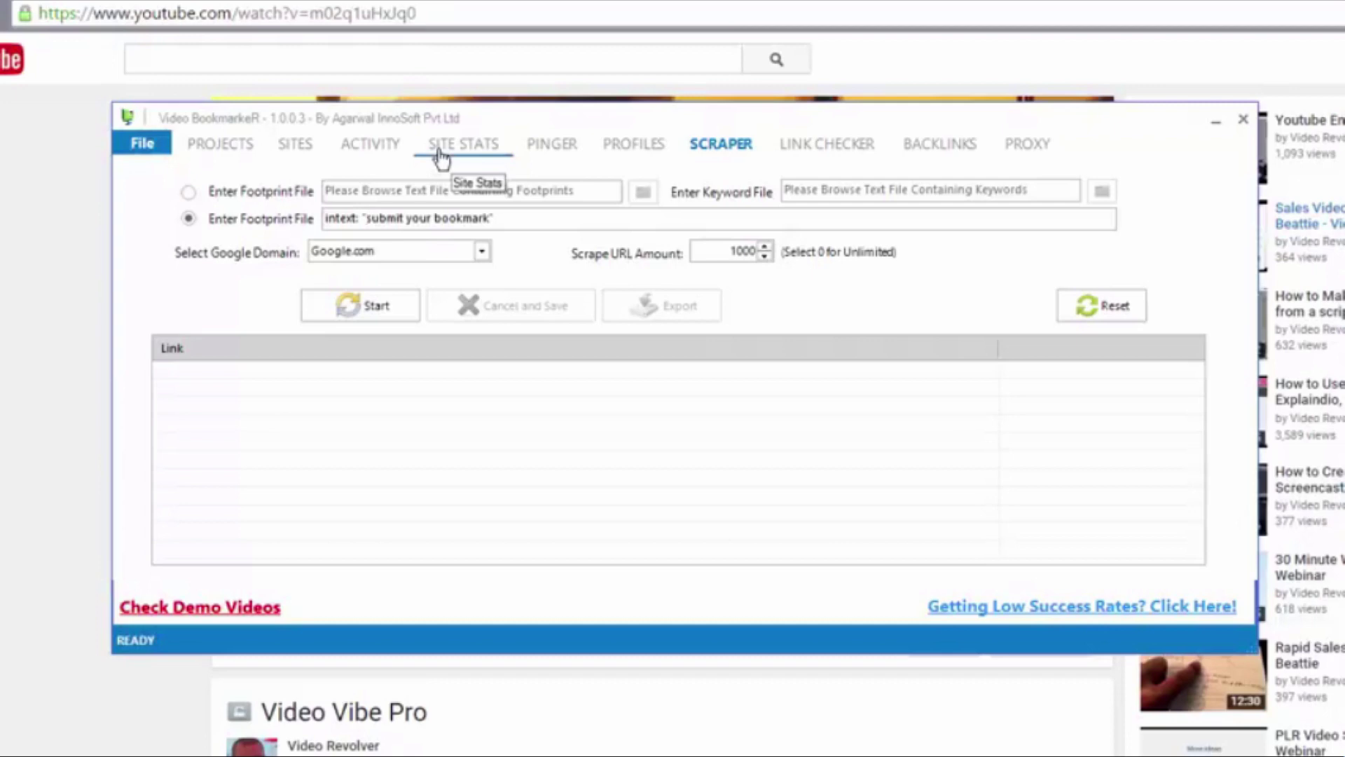
Replace the scraper's footprint with inurl:/pligg/.
triple_click(388, 217)
text(inur)
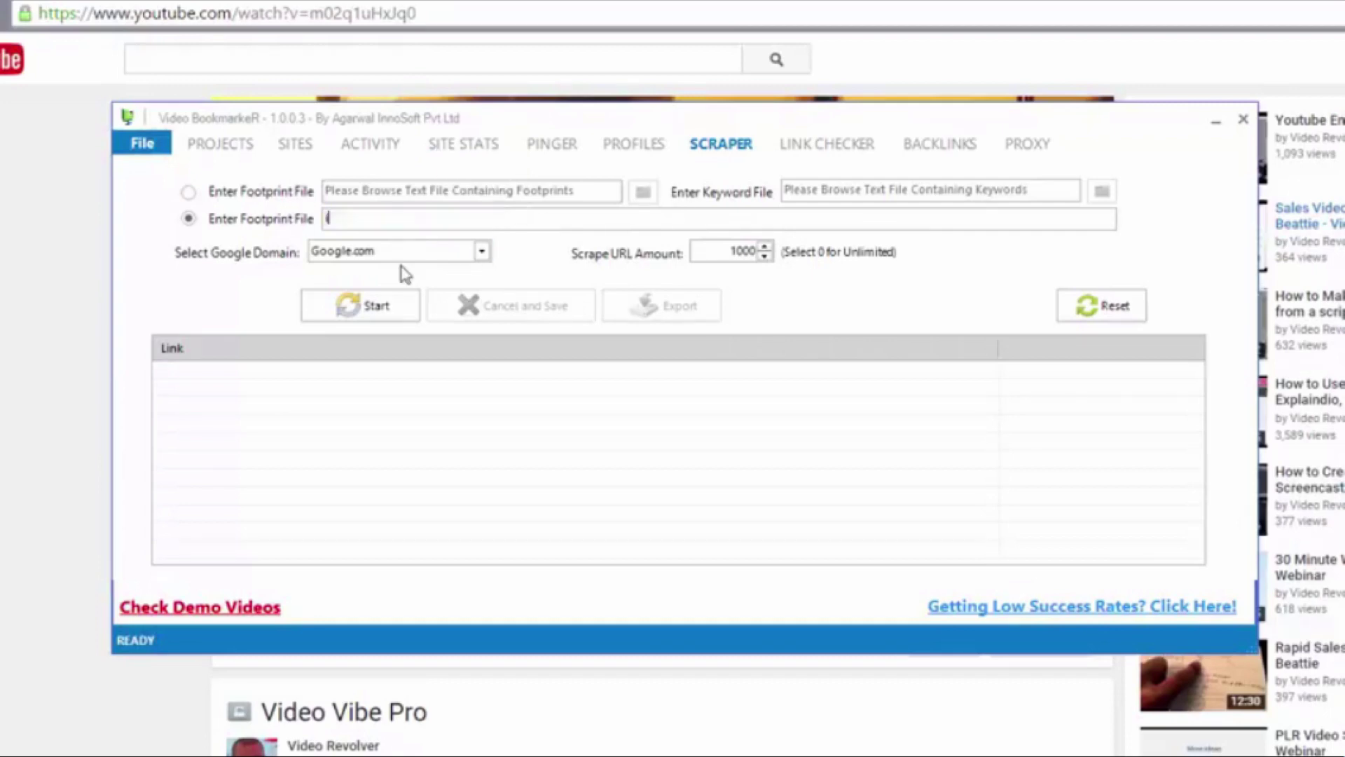
text(l)
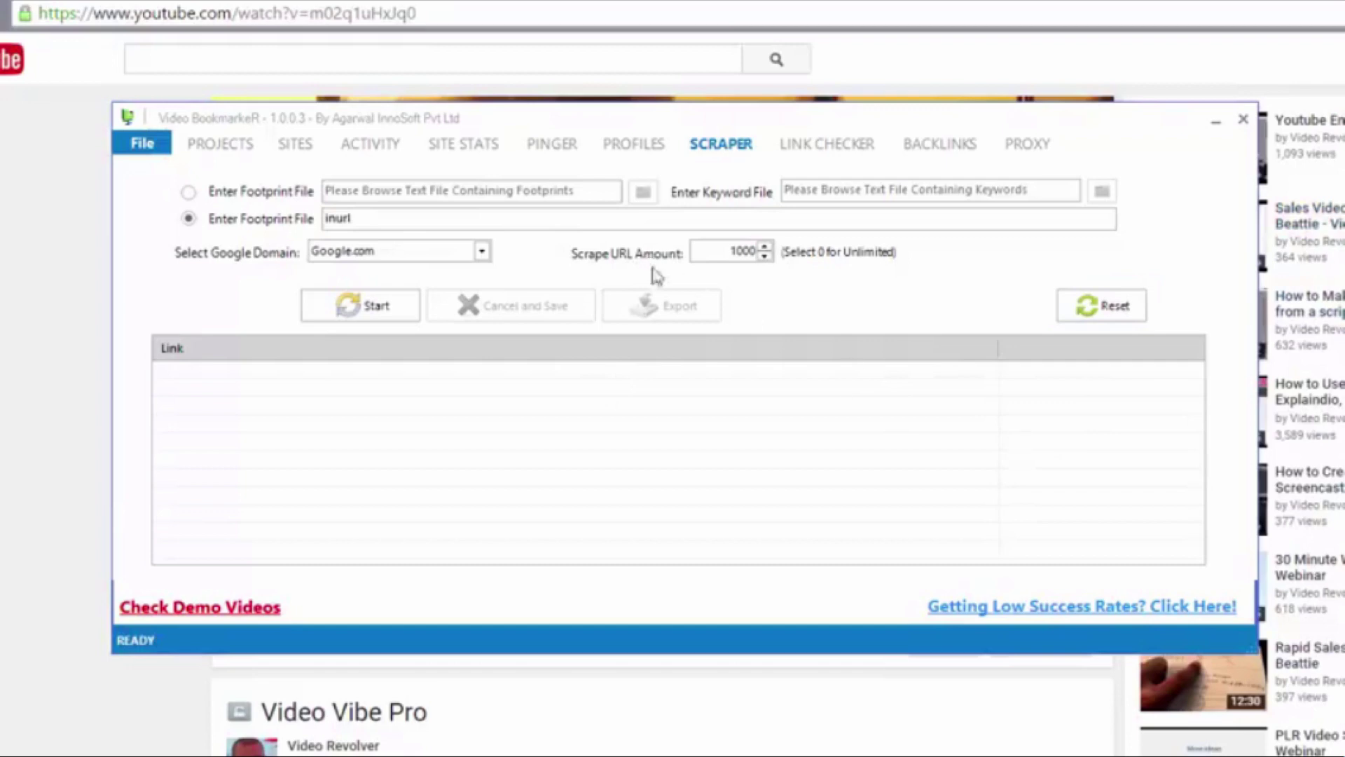
text(:/pli)
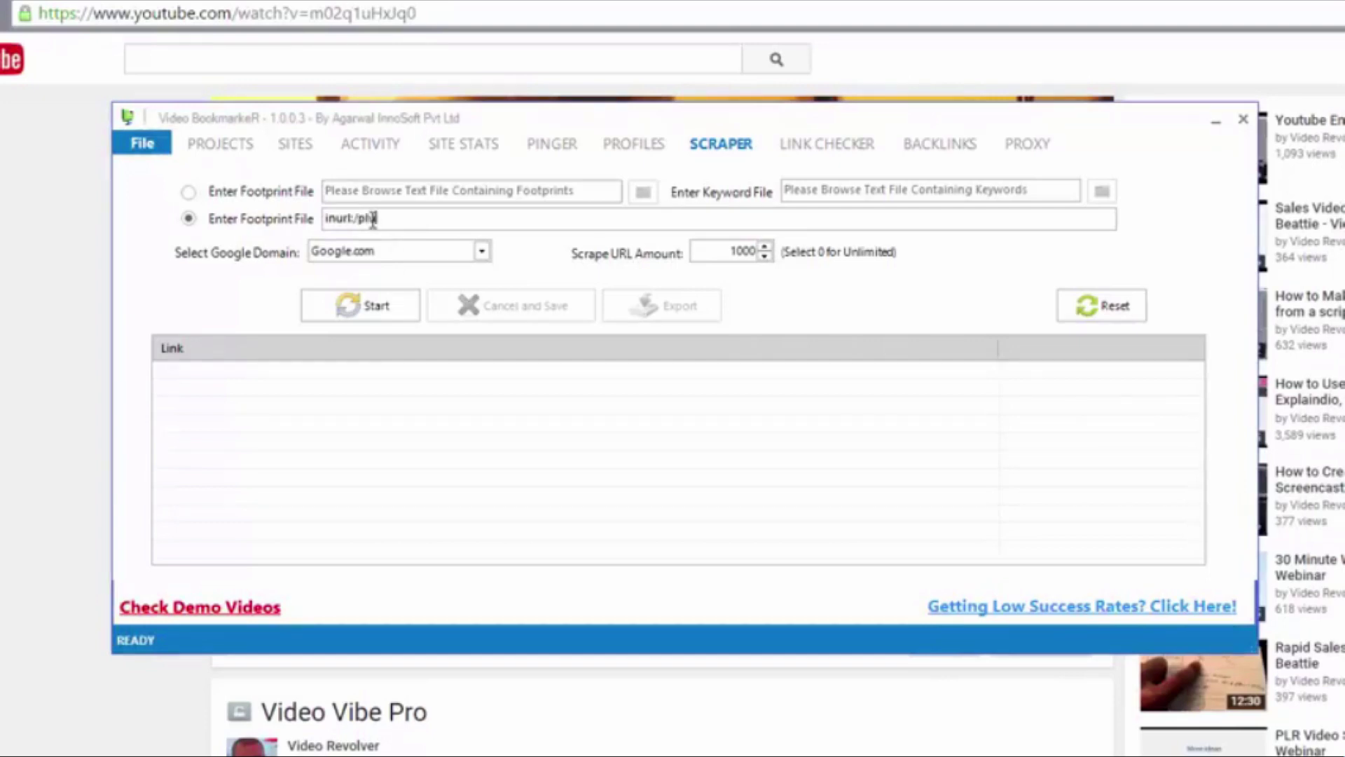
text(ug/)
drag(354, 218, 407, 218)
click(408, 218)
drag(421, 218, 356, 217)
drag(413, 218, 355, 219)
click(408, 223)
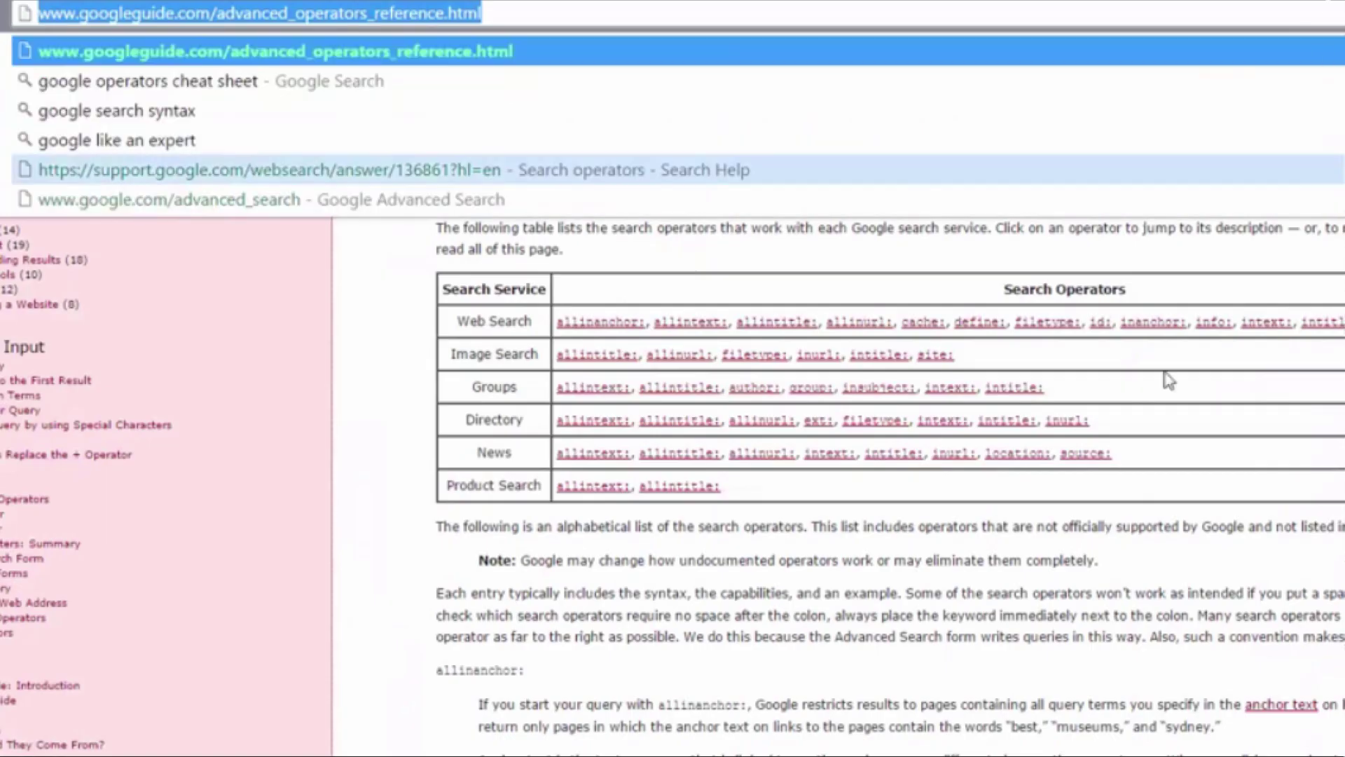
In the browser, return to the "google operators" search results and open Google Guide's Google Search Operators page.
key(Escape)
click(372, 441)
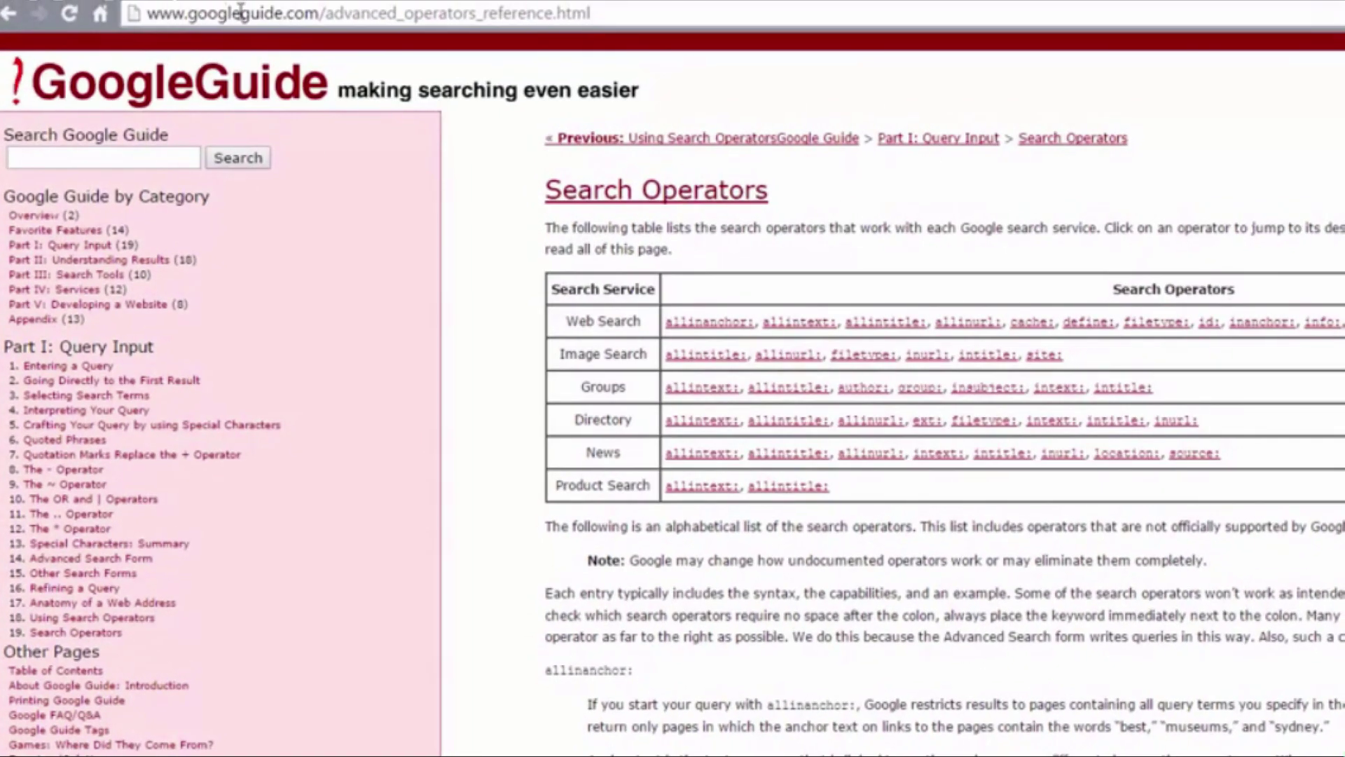
drag(326, 14, 629, 13)
key(Return)
key(alt+Left)
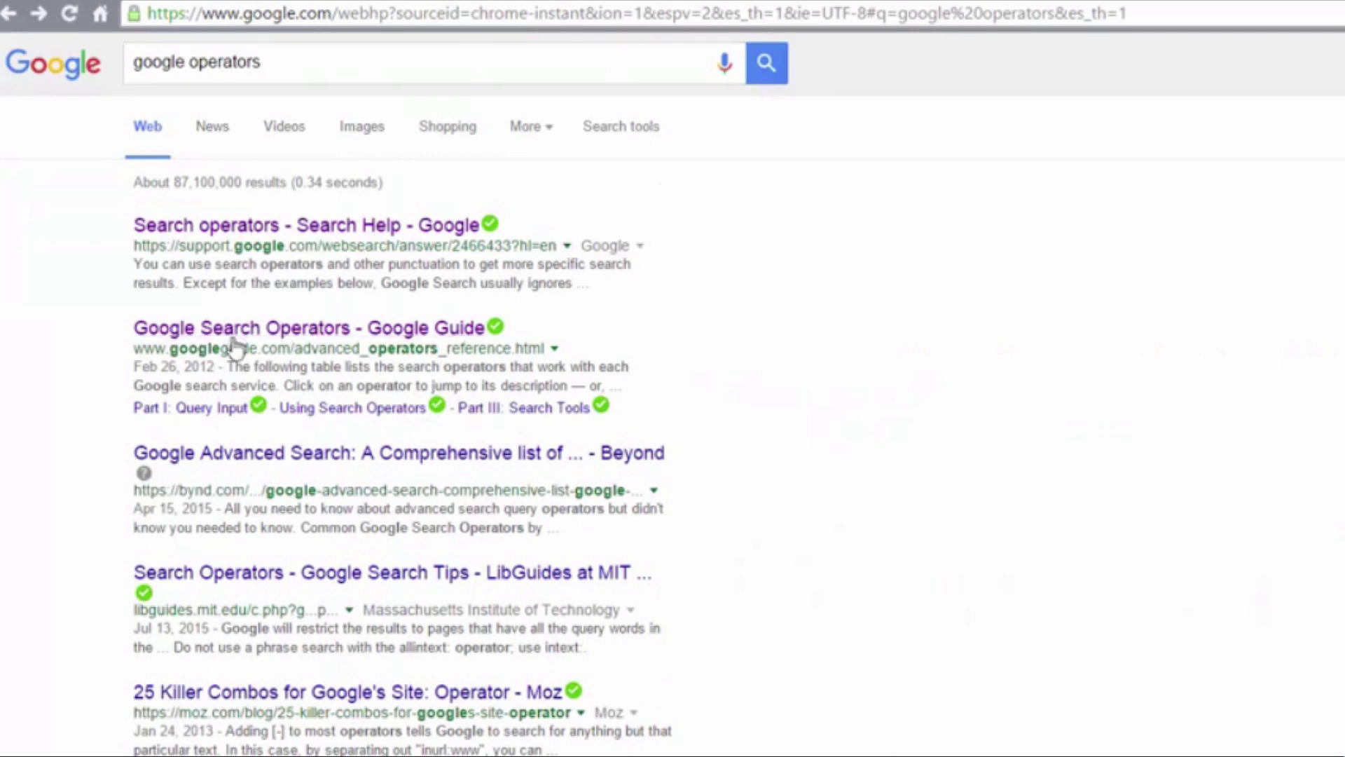
click(409, 333)
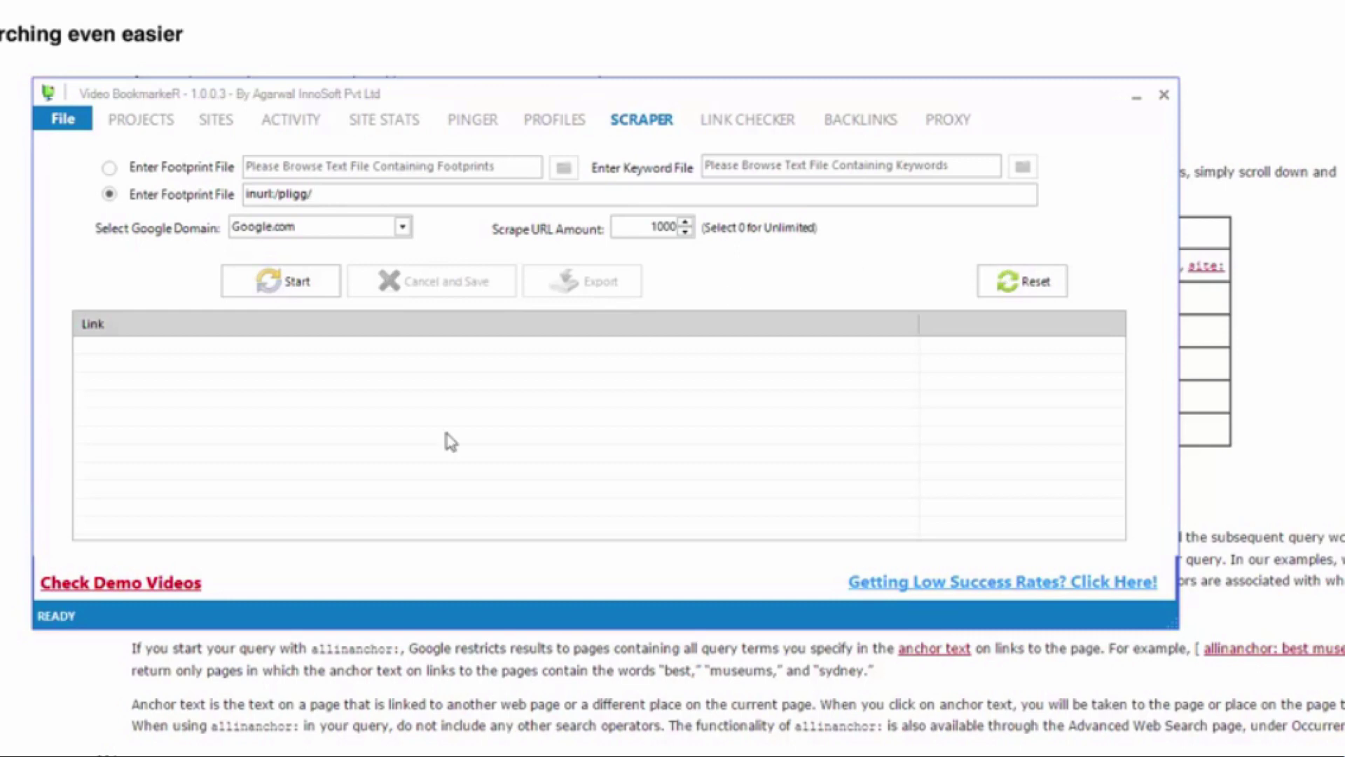
Review Video BookmarkeR's system and captcha settings, and close them without changes.
click(79, 126)
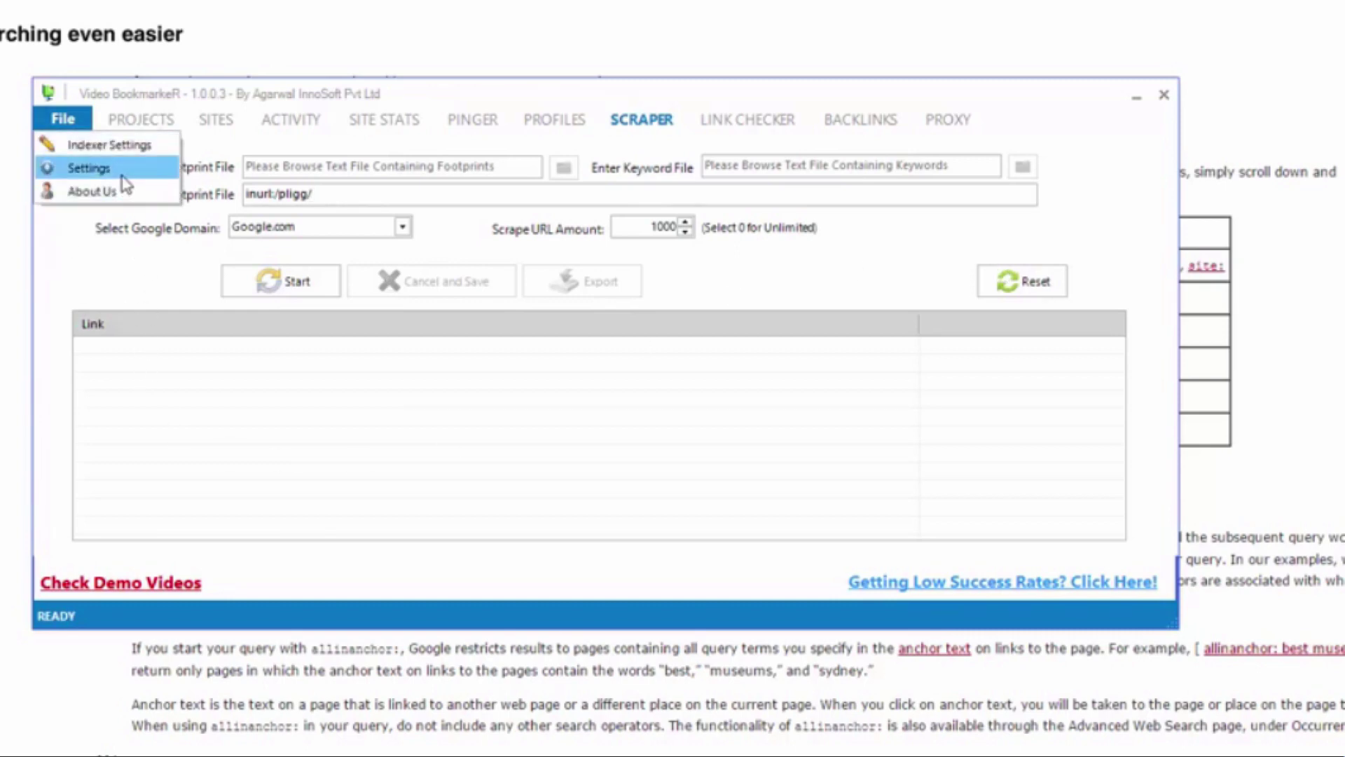
click(81, 169)
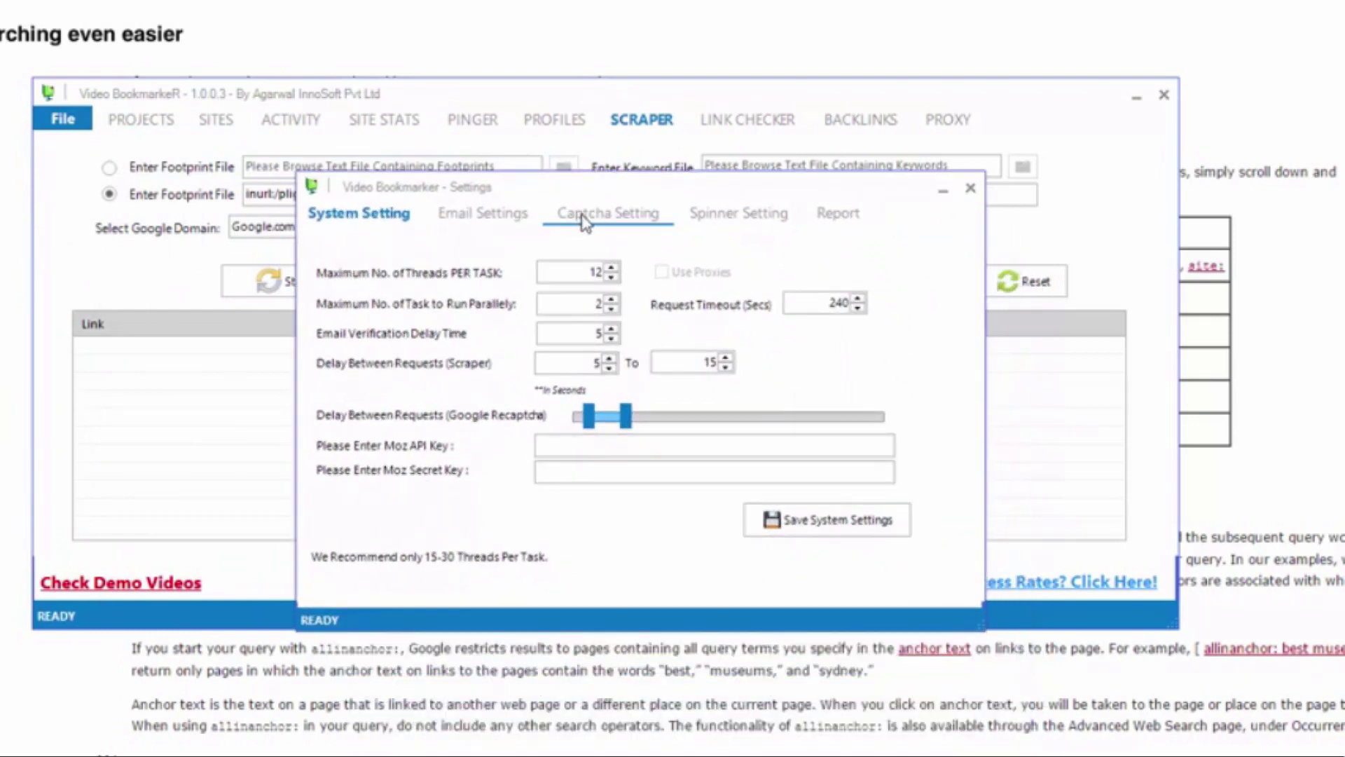
click(584, 221)
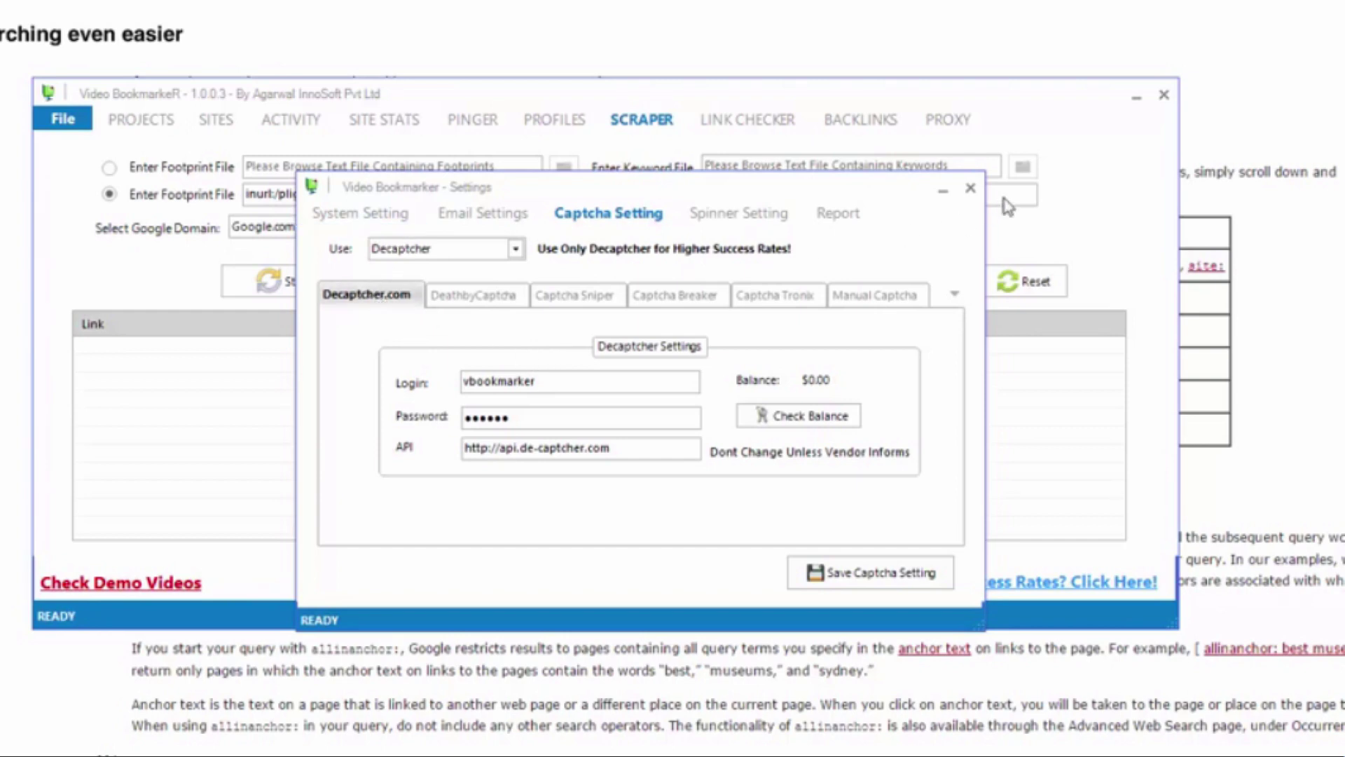
click(969, 190)
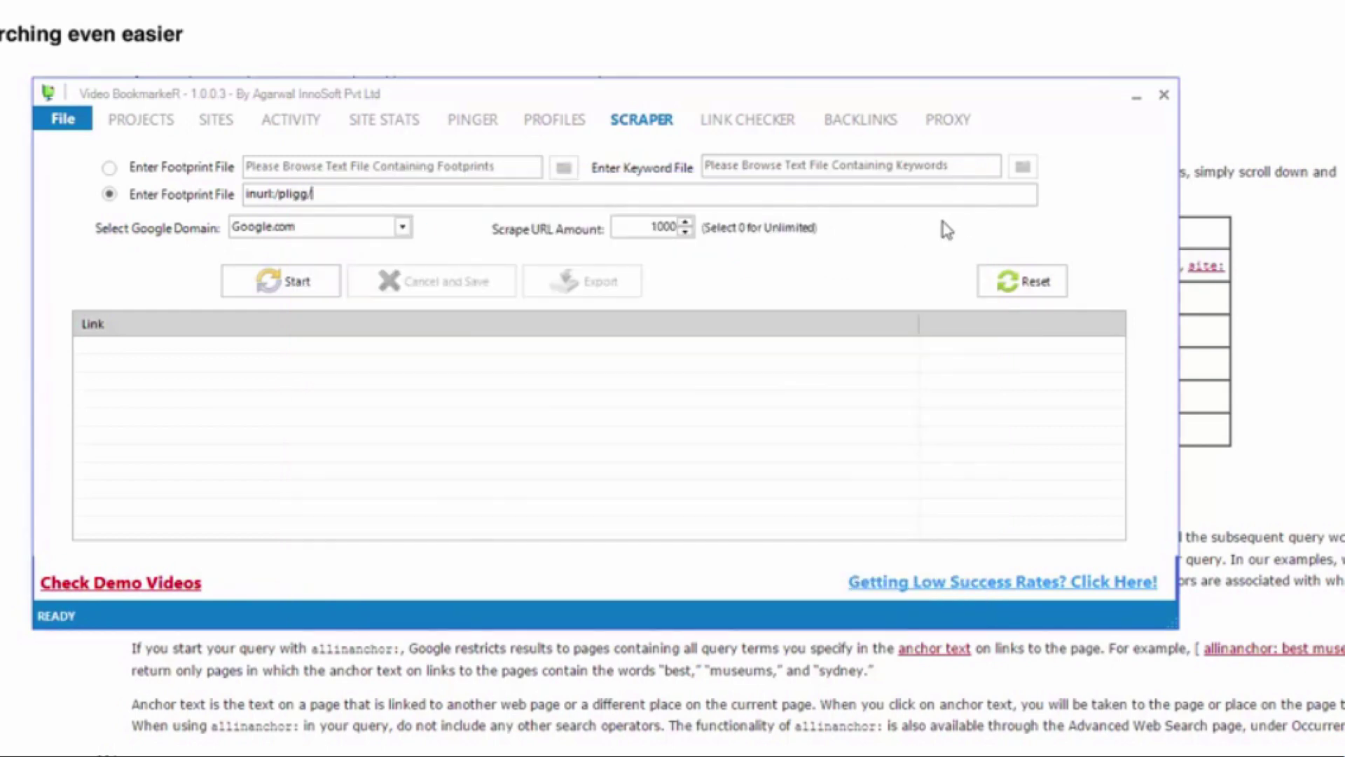